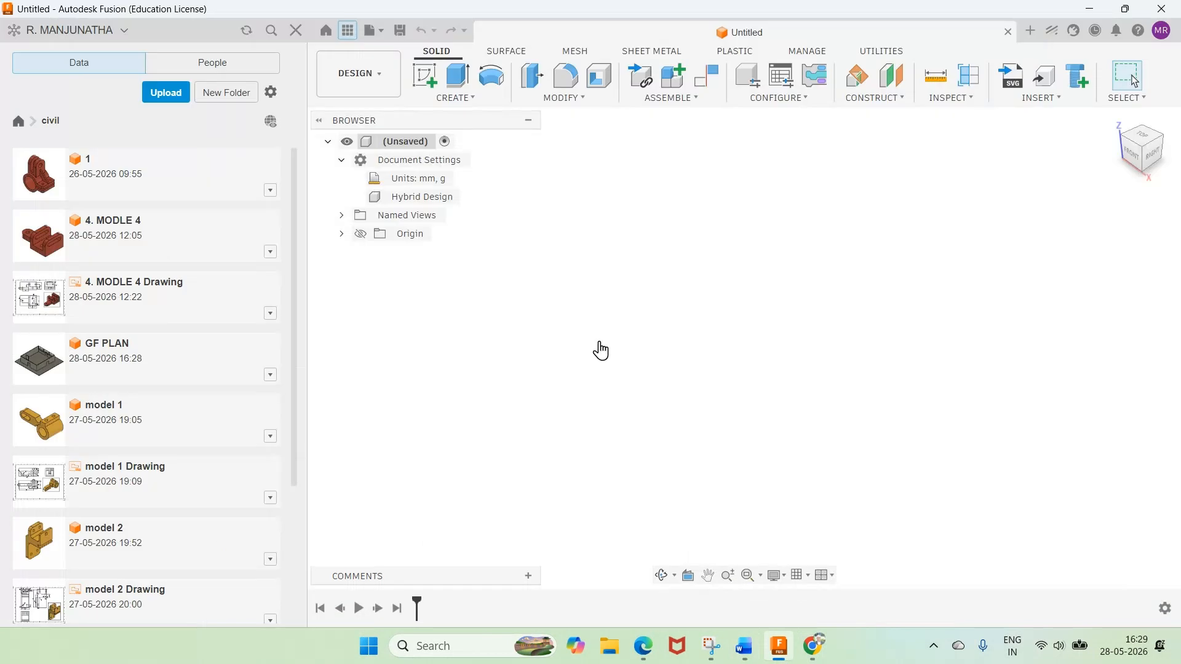
# Step: Start a sketch on the front plane and consult the reference drawing in Word before returning to Fusion
pyautogui.click(424, 75)
pyautogui.click(775, 351)
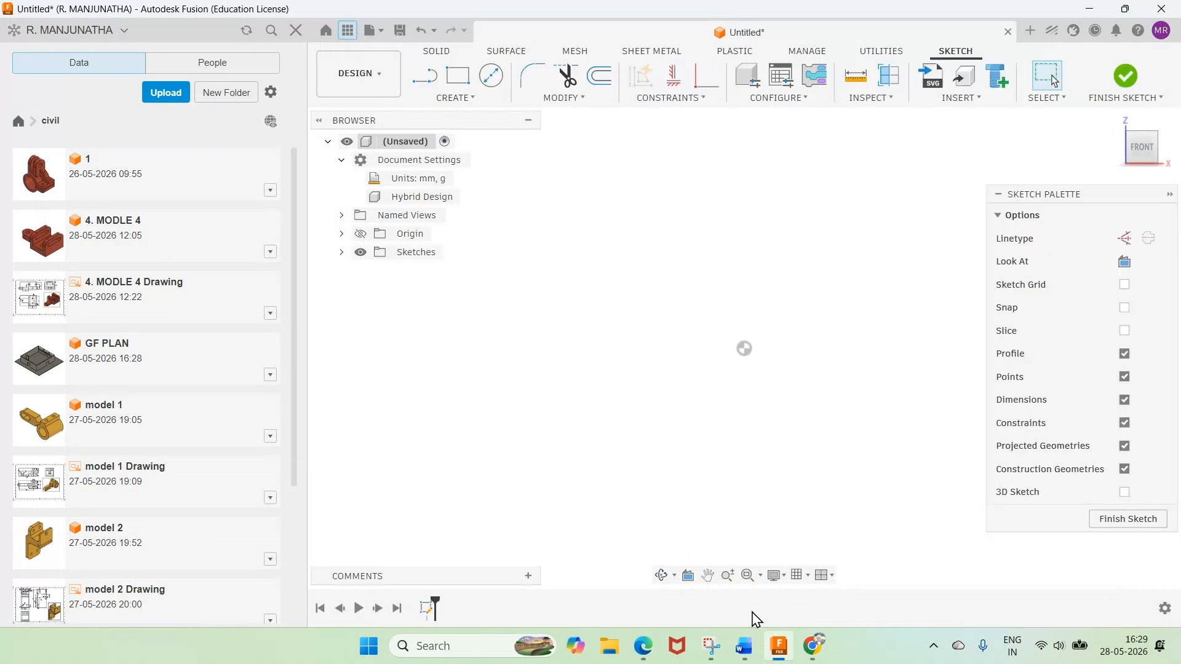
pyautogui.click(744, 646)
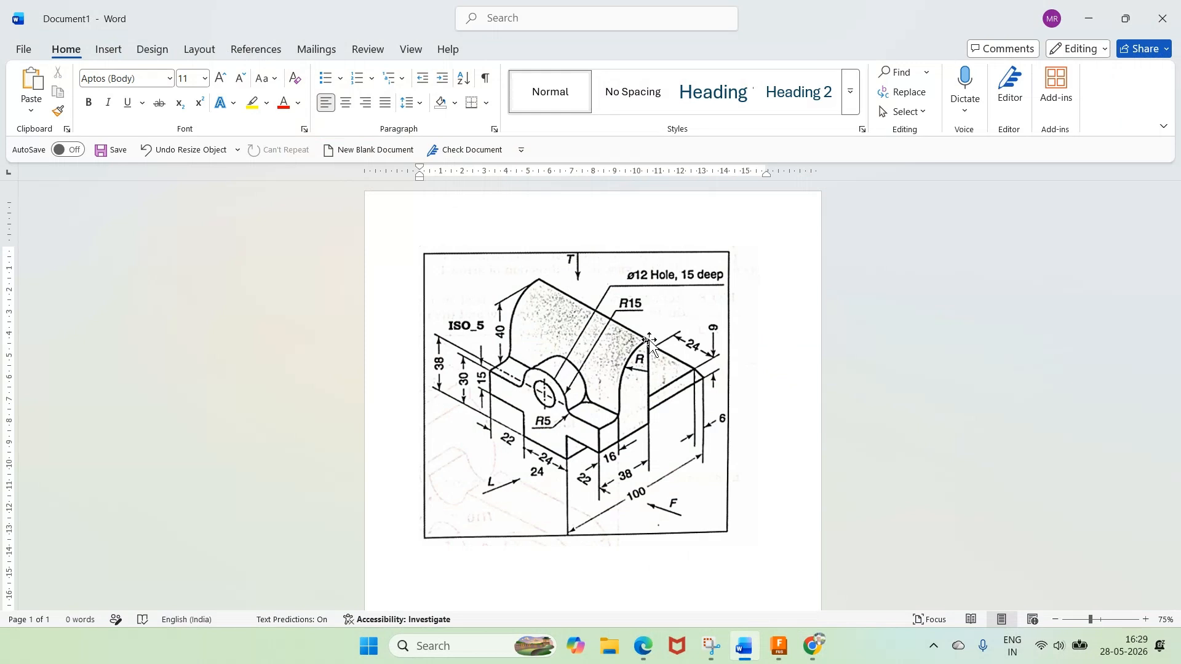
pyautogui.hotkey('alt', 'Tab')
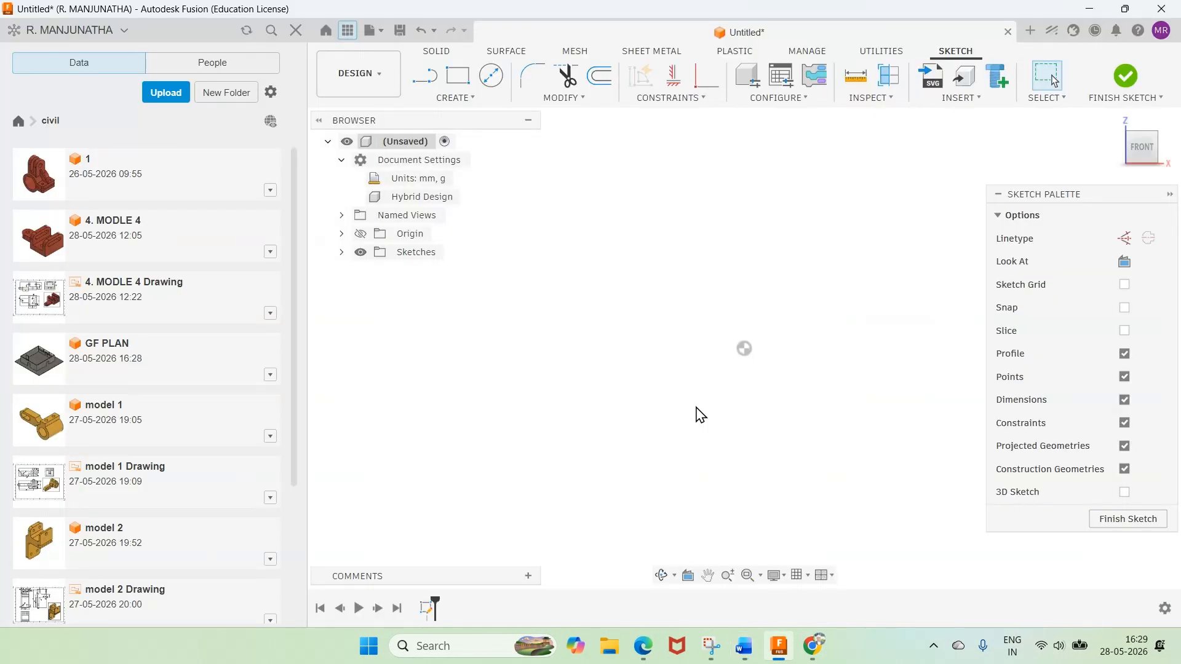
# Step: Sketch a horizontal base line about 42 mm long from the origin and a vertical line about 67 mm upward from its far end
pyautogui.press('l')
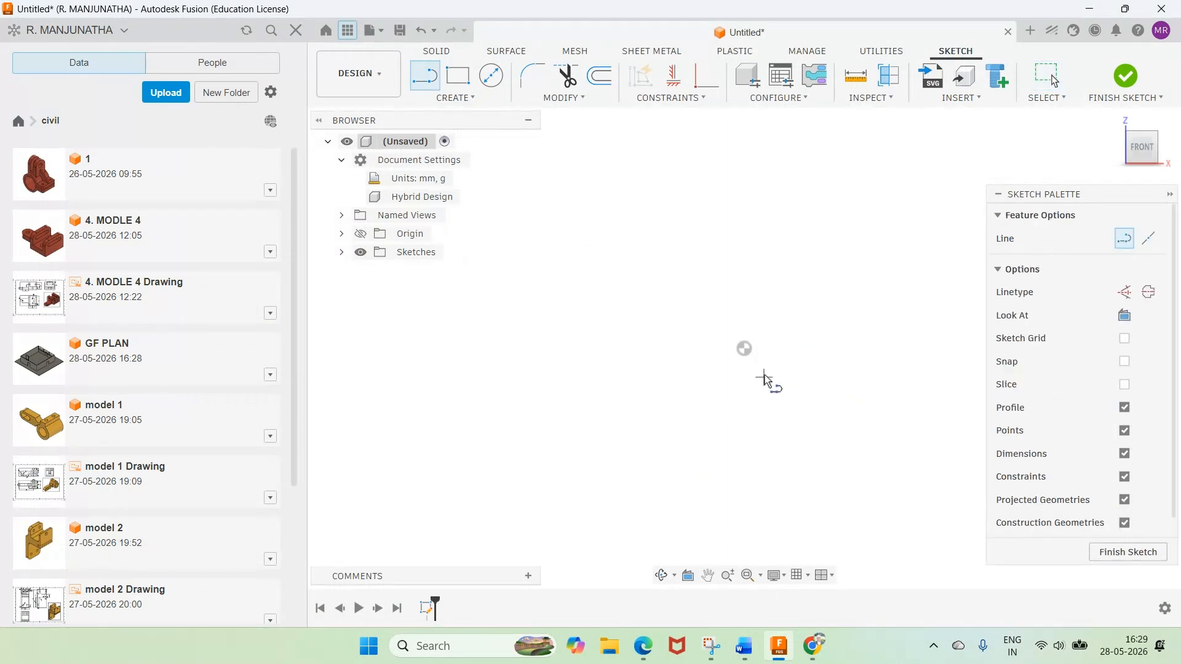
pyautogui.click(745, 349)
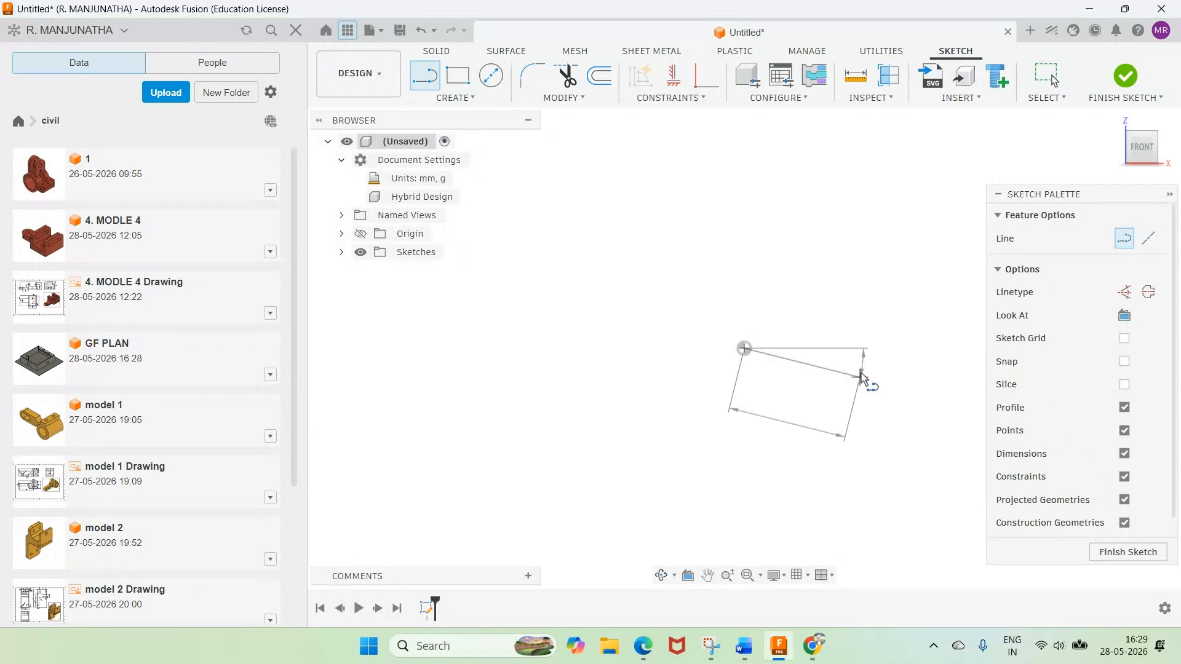
pyautogui.click(857, 349)
pyautogui.click(758, 643)
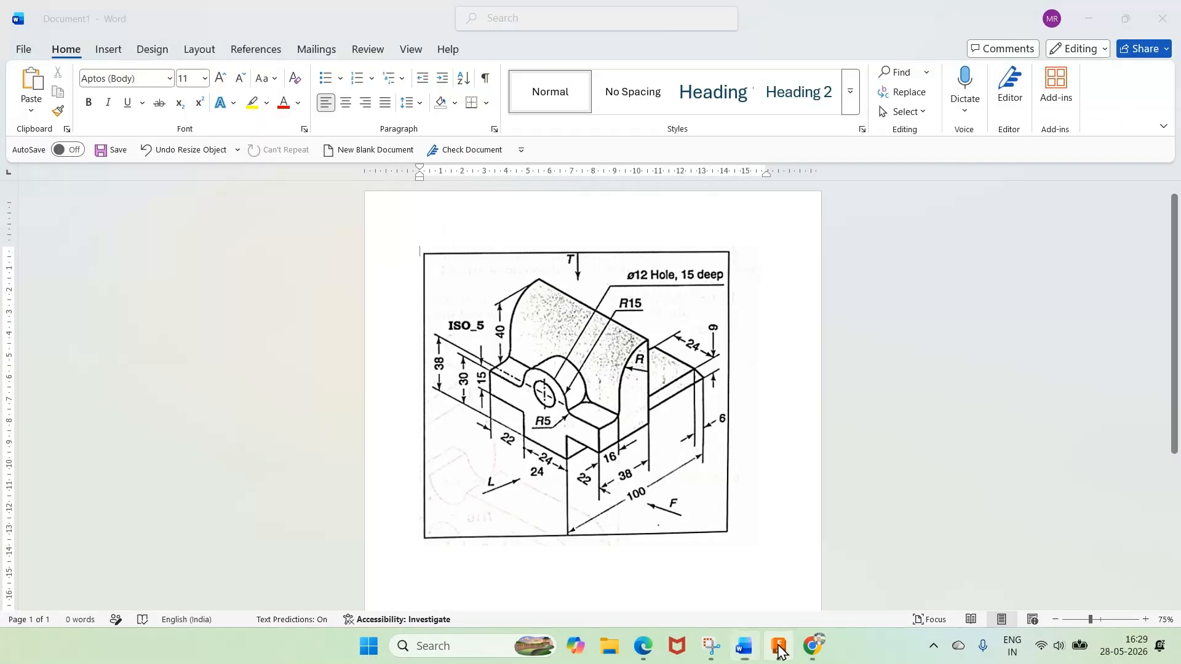
pyautogui.click(780, 647)
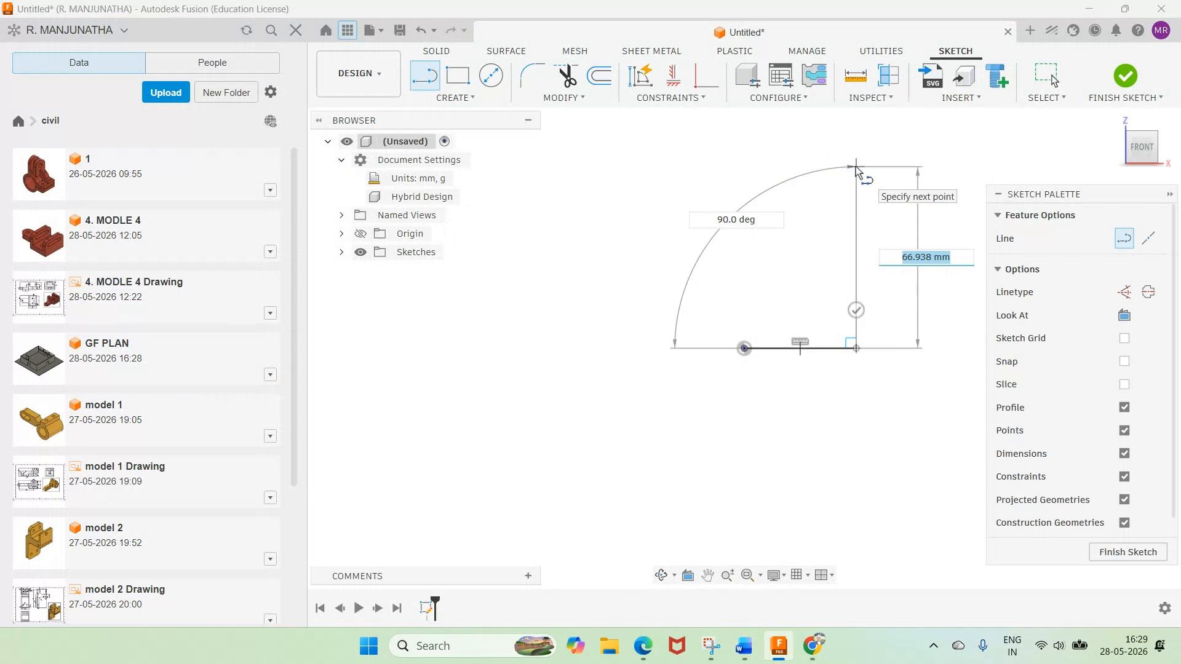
pyautogui.click(856, 167)
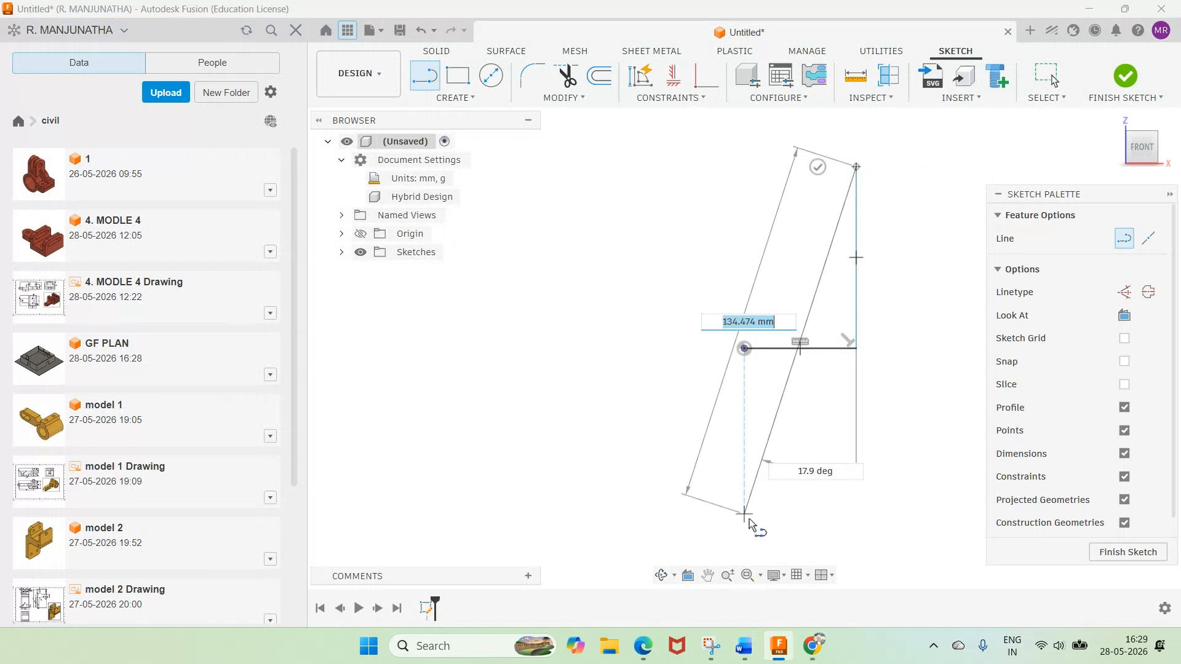
# Step: Sketch a vertical line about 19 mm up from the origin and a horizontal ledge line about 15 mm inward from its top
pyautogui.click(744, 646)
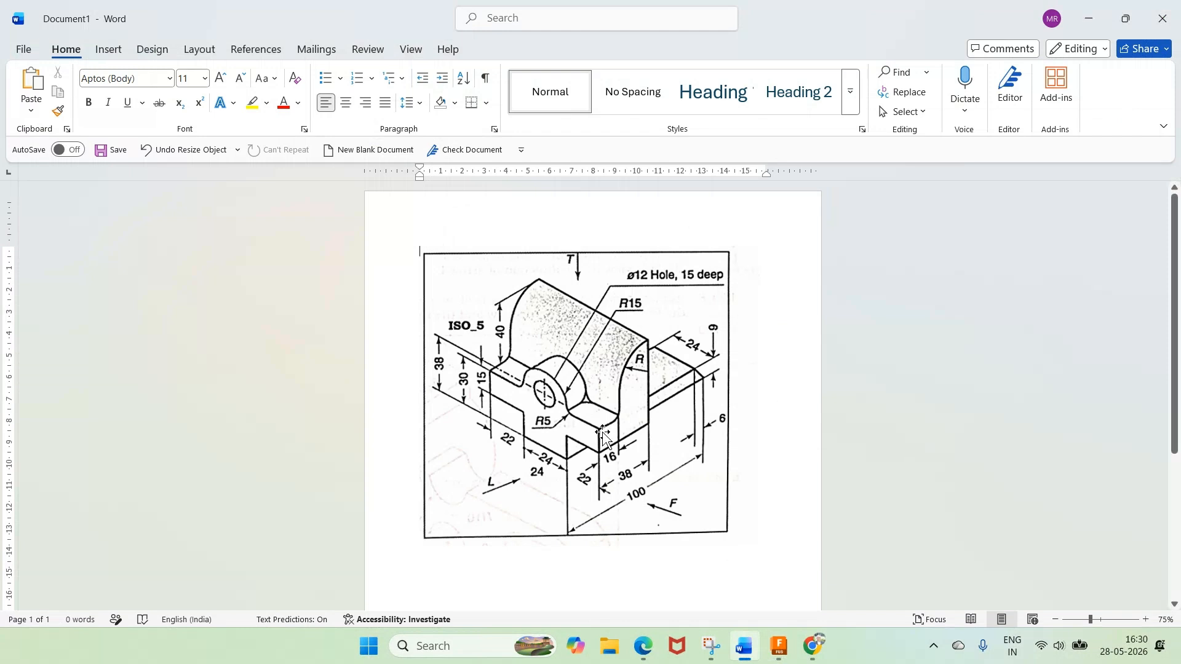
pyautogui.click(781, 647)
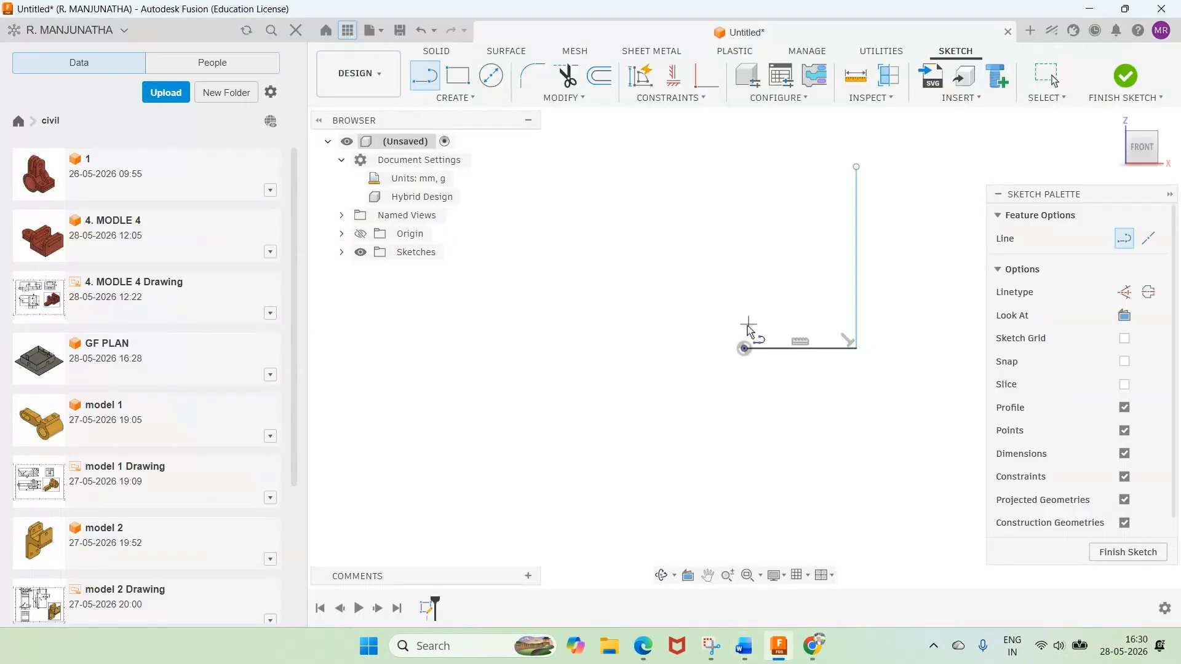
pyautogui.click(745, 298)
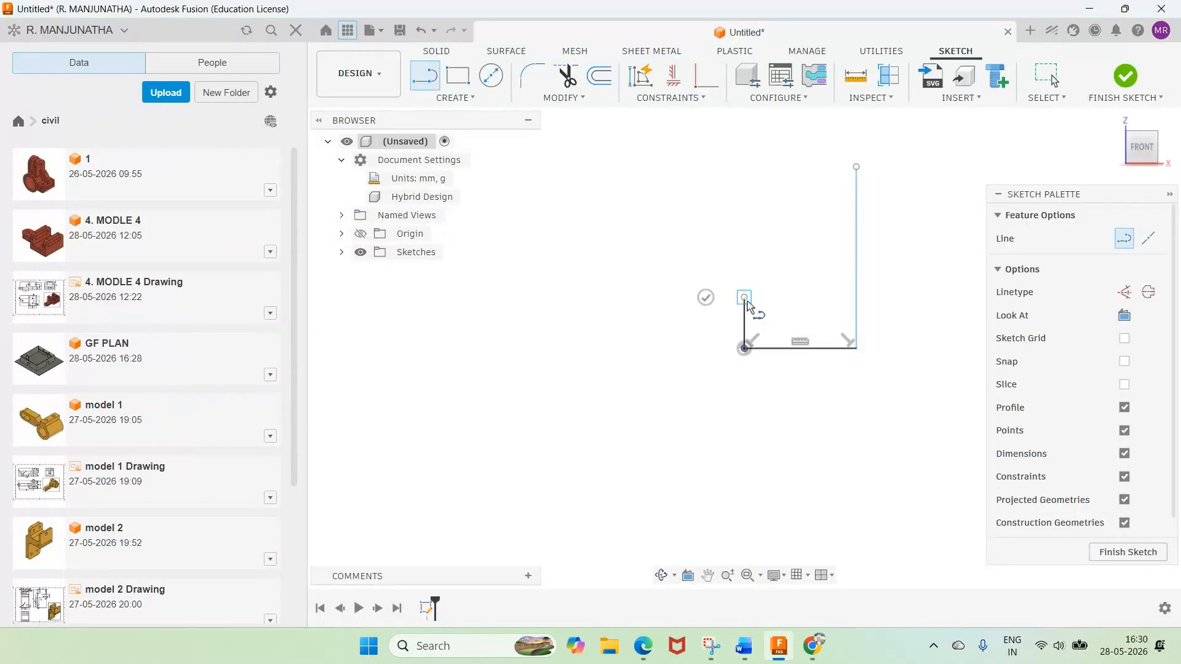
pyautogui.click(755, 645)
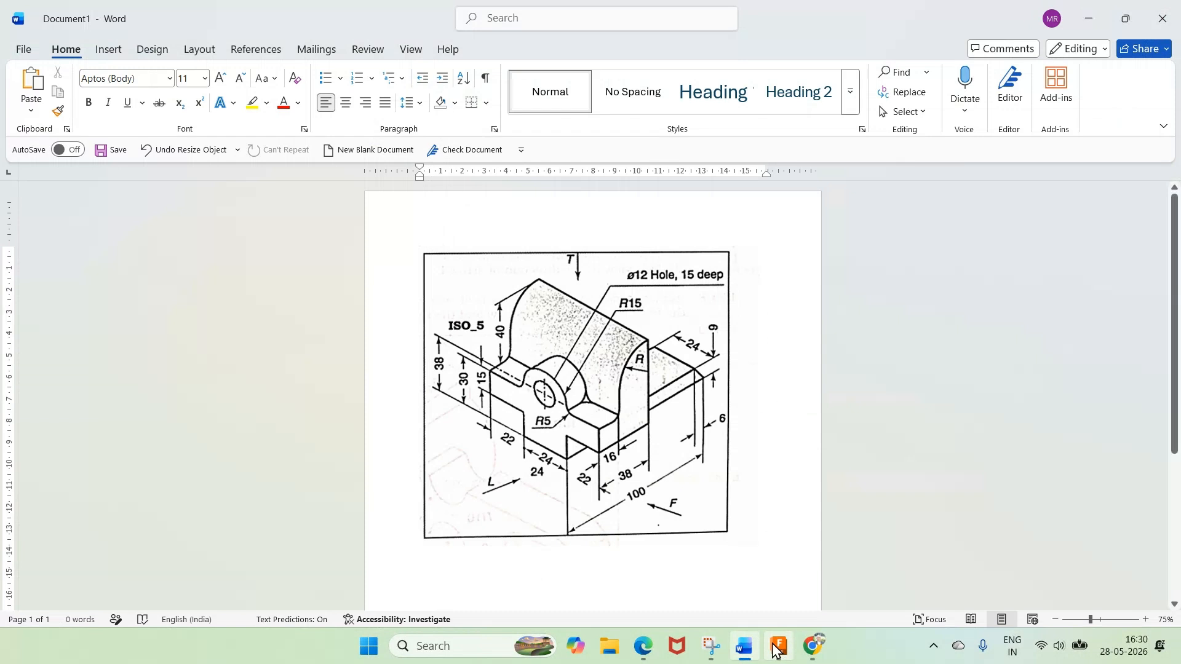
pyautogui.click(777, 649)
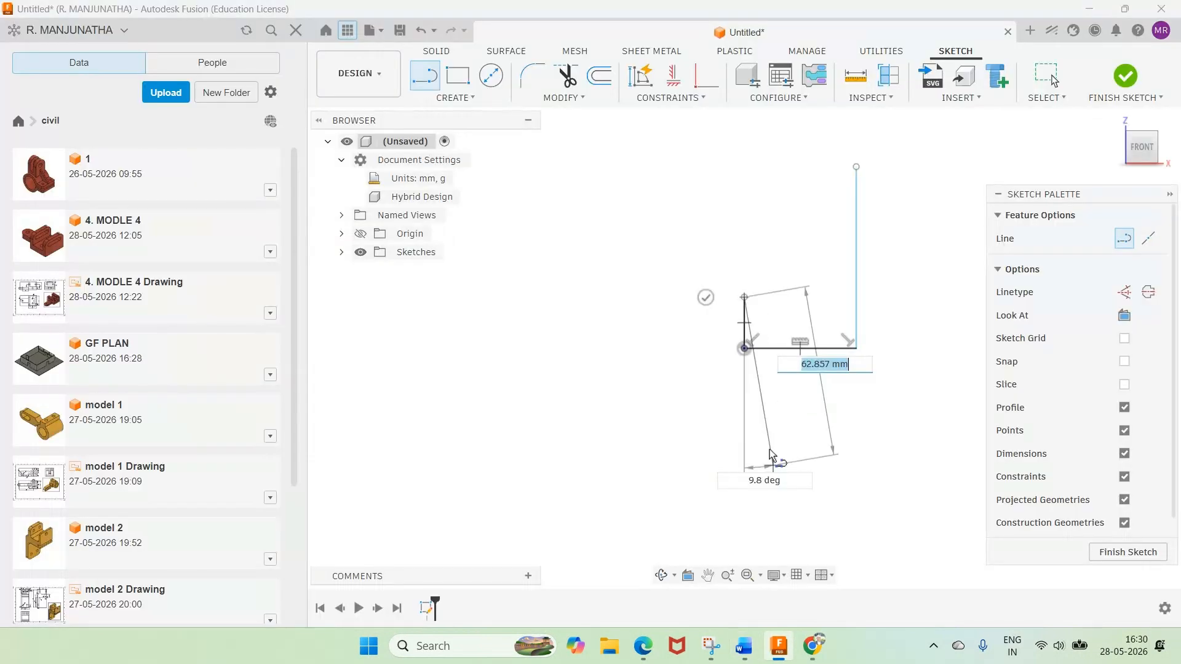
pyautogui.press('Escape')
# Step: Close the profile with a three-point arc of about 67 mm radius from the ledge's inner end to the top of the tall vertical line
pyautogui.click(455, 97)
pyautogui.moveTo(456, 178)
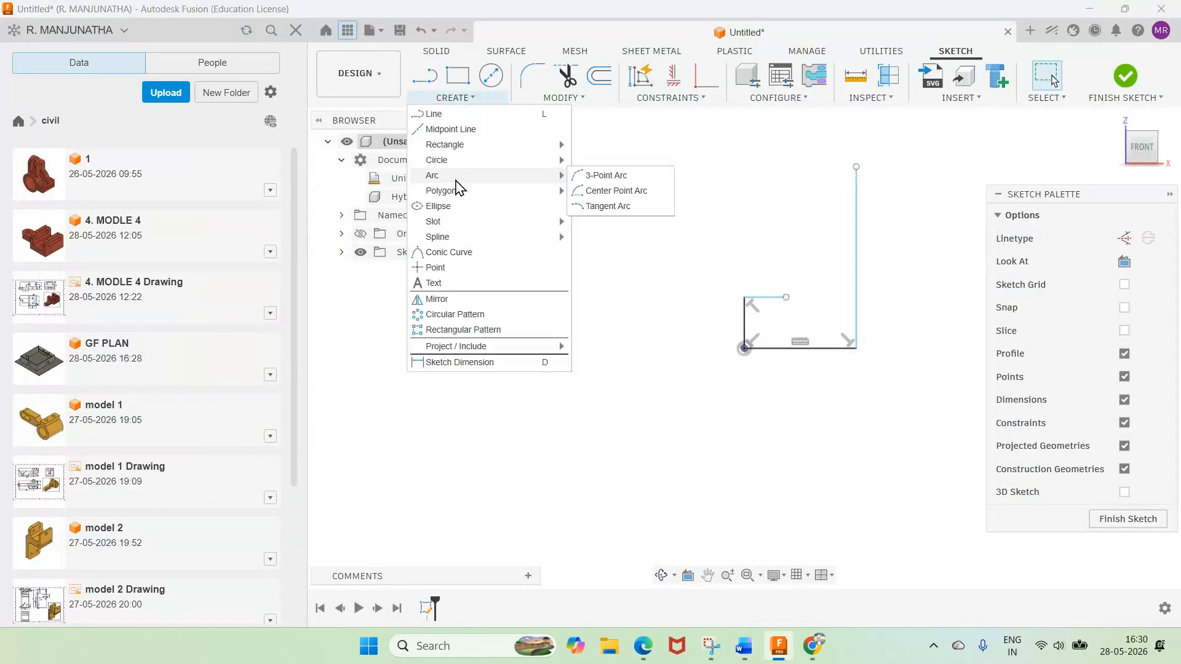
pyautogui.click(615, 191)
pyautogui.click(787, 297)
pyautogui.click(856, 167)
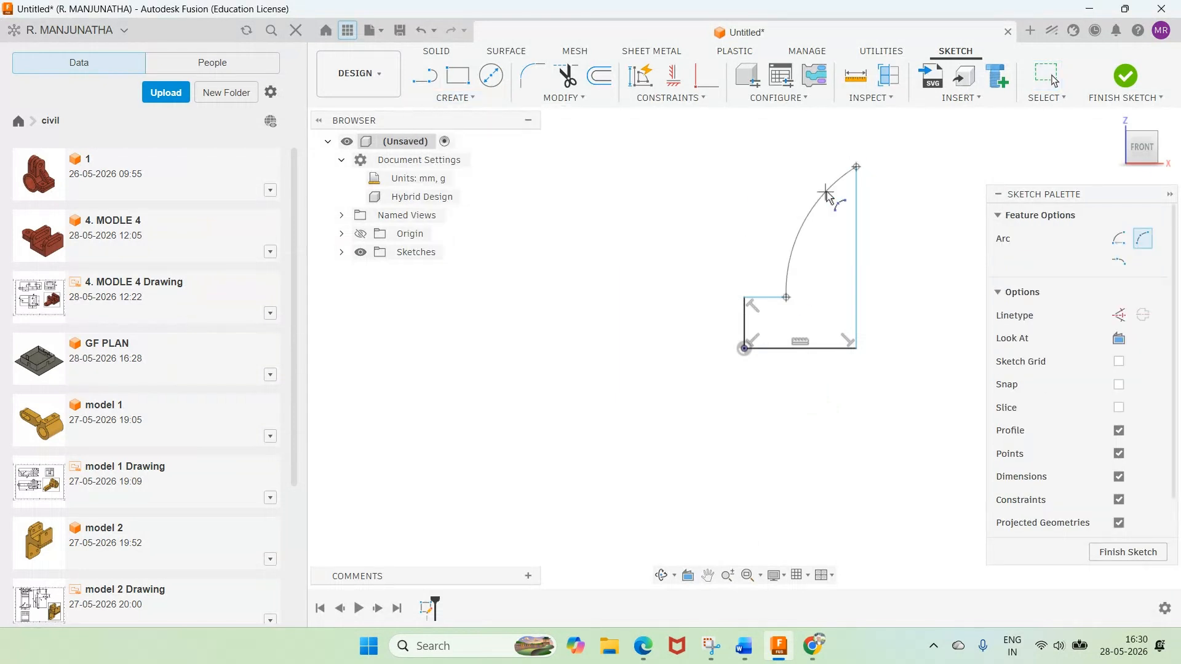
pyautogui.click(830, 195)
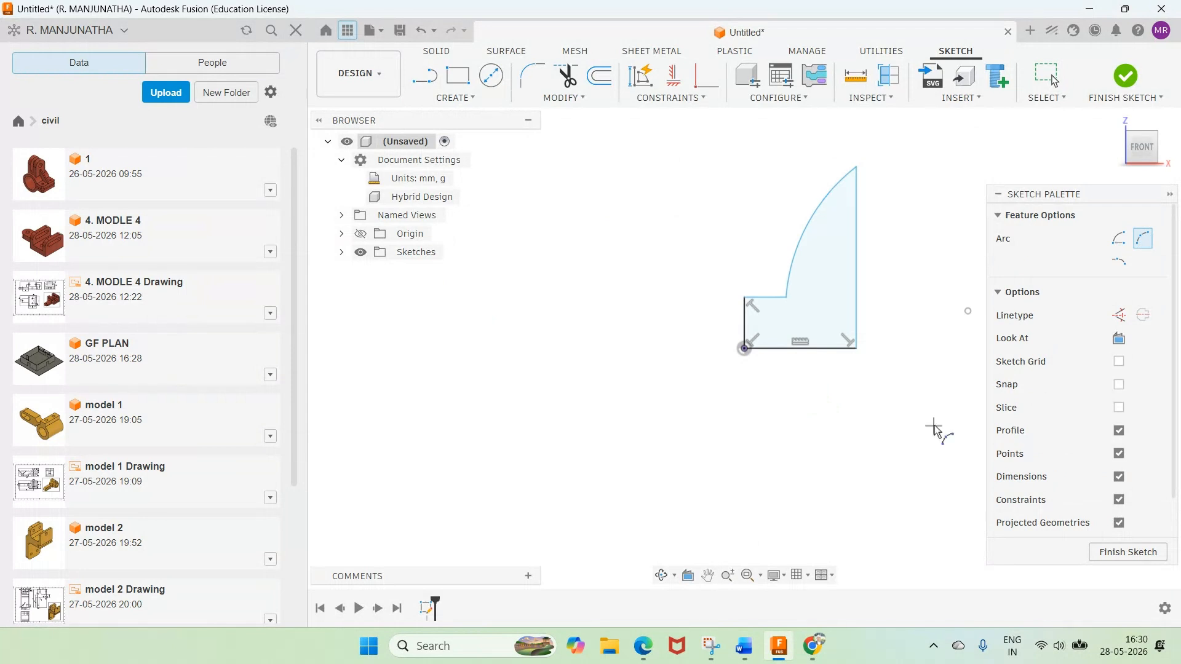
# Step: Check the reference drawing and dimension the short upper ledge line at 16 mm
pyautogui.click(747, 652)
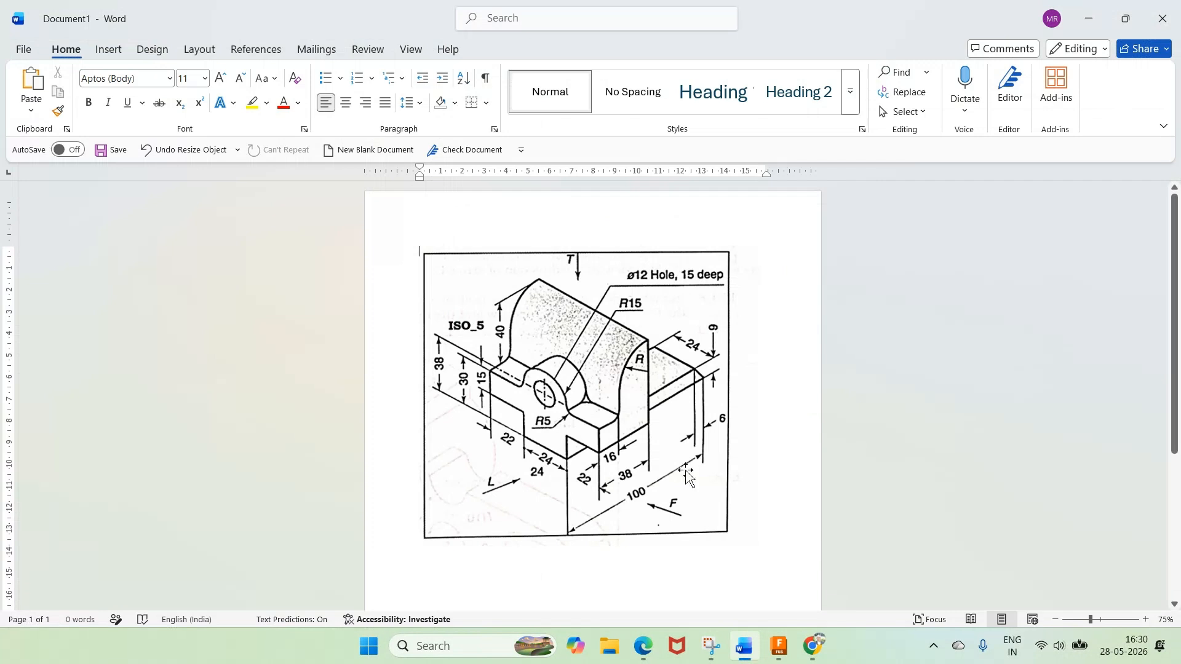
pyautogui.hotkey('alt', 'Tab')
pyautogui.click(762, 269)
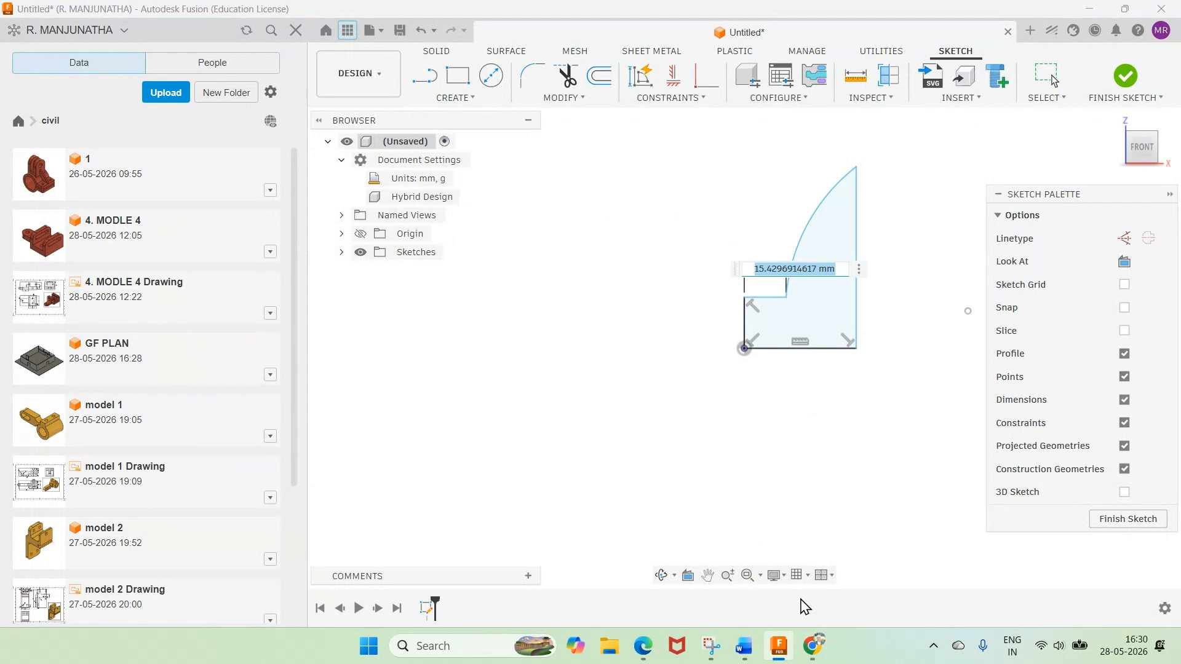
pyautogui.click(844, 270)
pyautogui.moveTo(844, 270); pyautogui.dragTo(706, 265)
pyautogui.write('16')
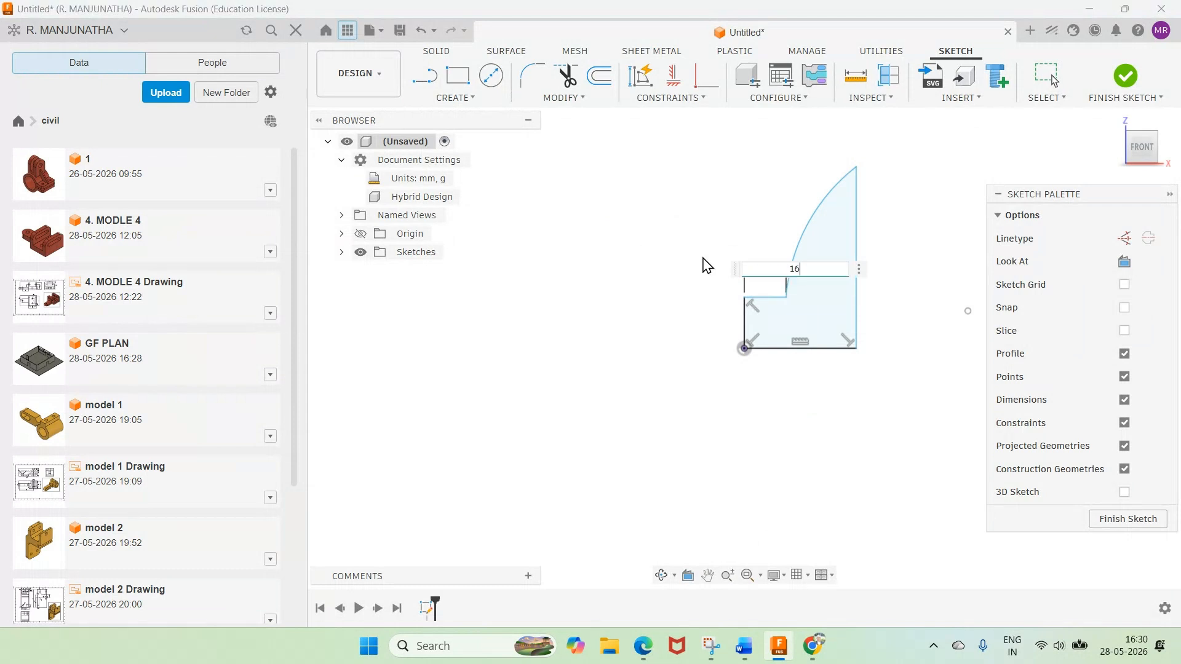
# Step: Dimension the profile's base line at 38 mm, following the reference drawing
pyautogui.click(744, 647)
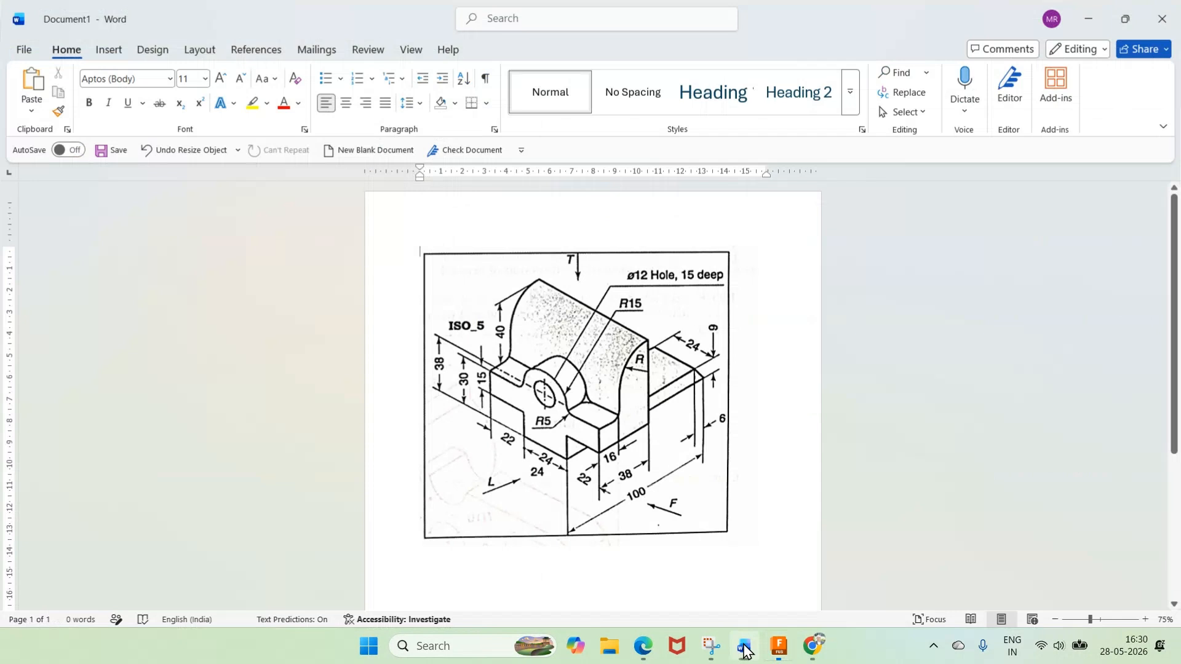
pyautogui.click(778, 646)
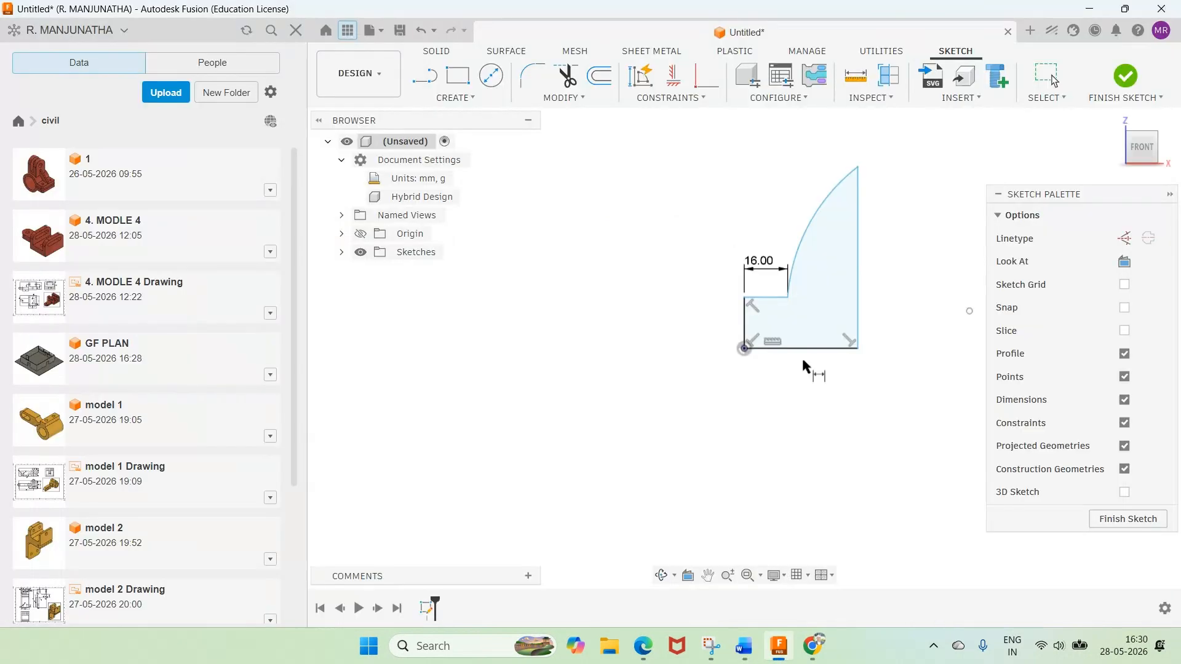
pyautogui.click(803, 349)
pyautogui.click(806, 374)
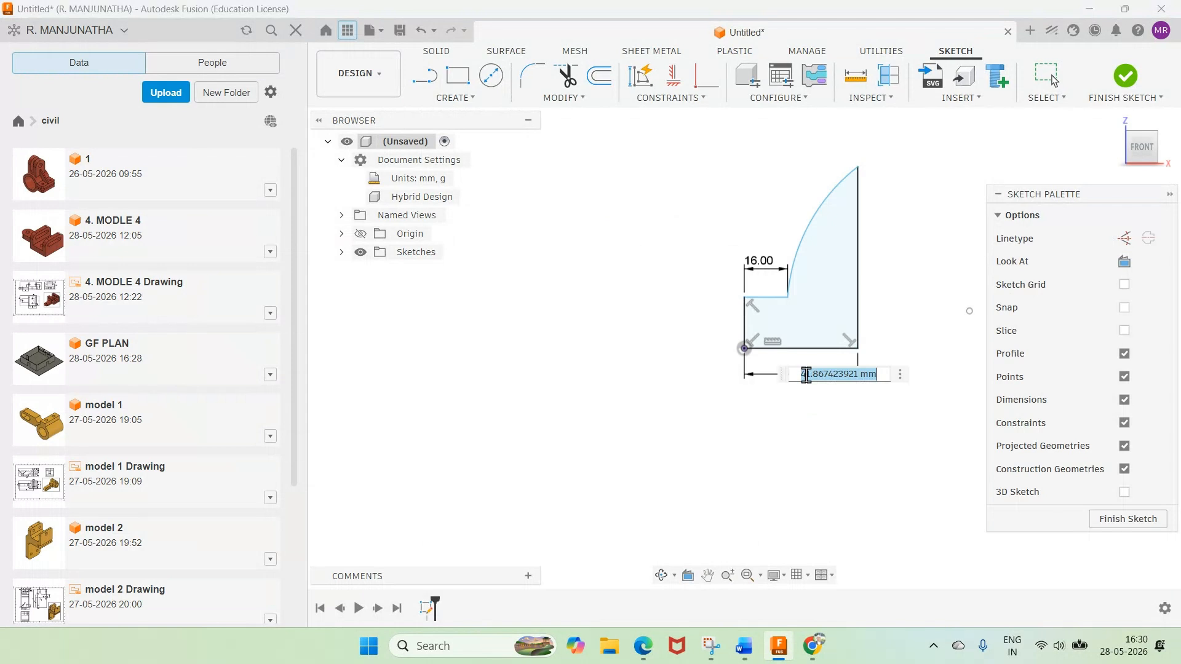
pyautogui.click(745, 646)
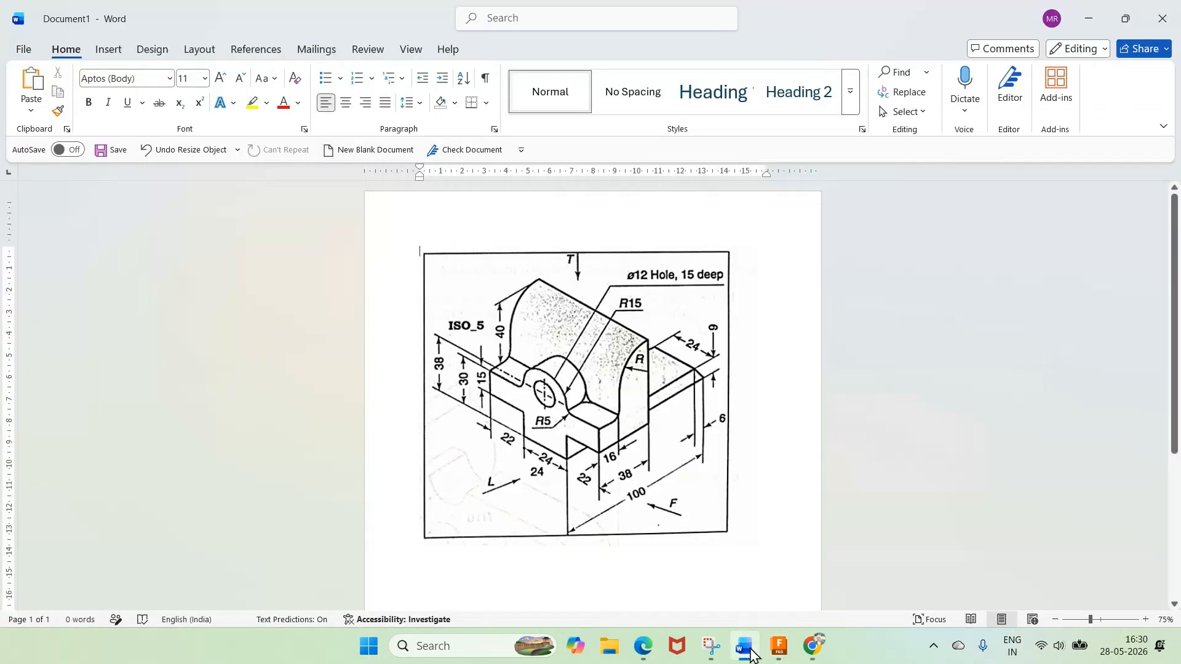
pyautogui.click(780, 646)
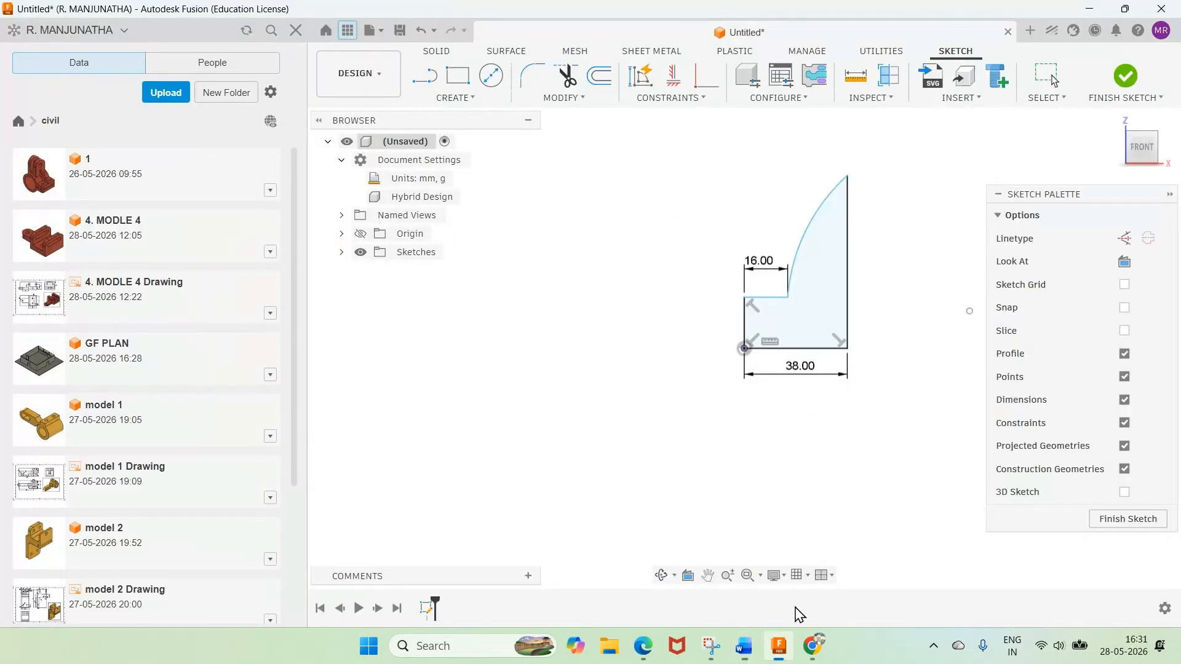
# Step: Dimension the short vertical edge at 15 mm and the tall vertical edge at 55 mm
pyautogui.click(694, 353)
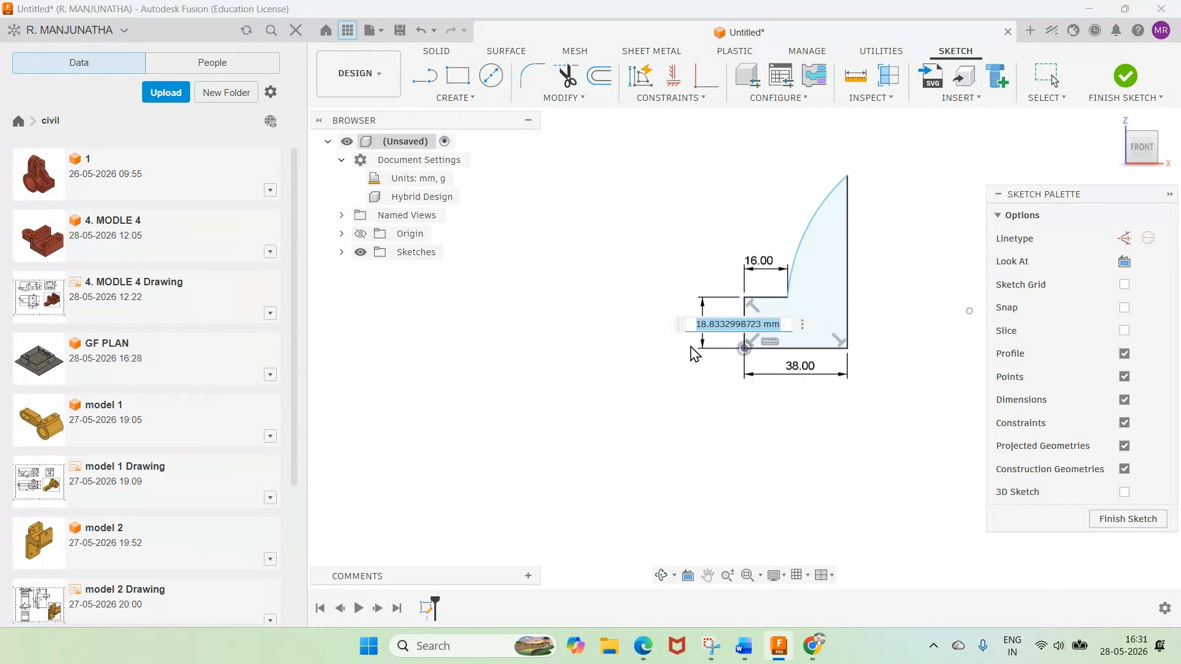
pyautogui.write('15')
pyautogui.press('Return')
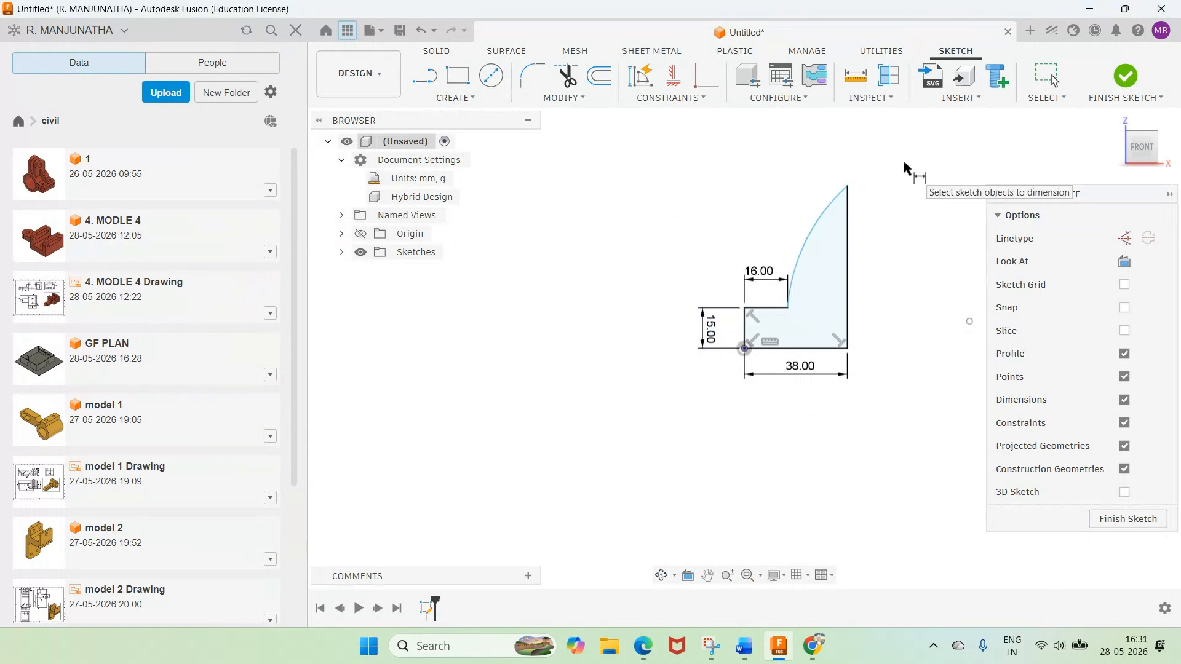
pyautogui.click(746, 656)
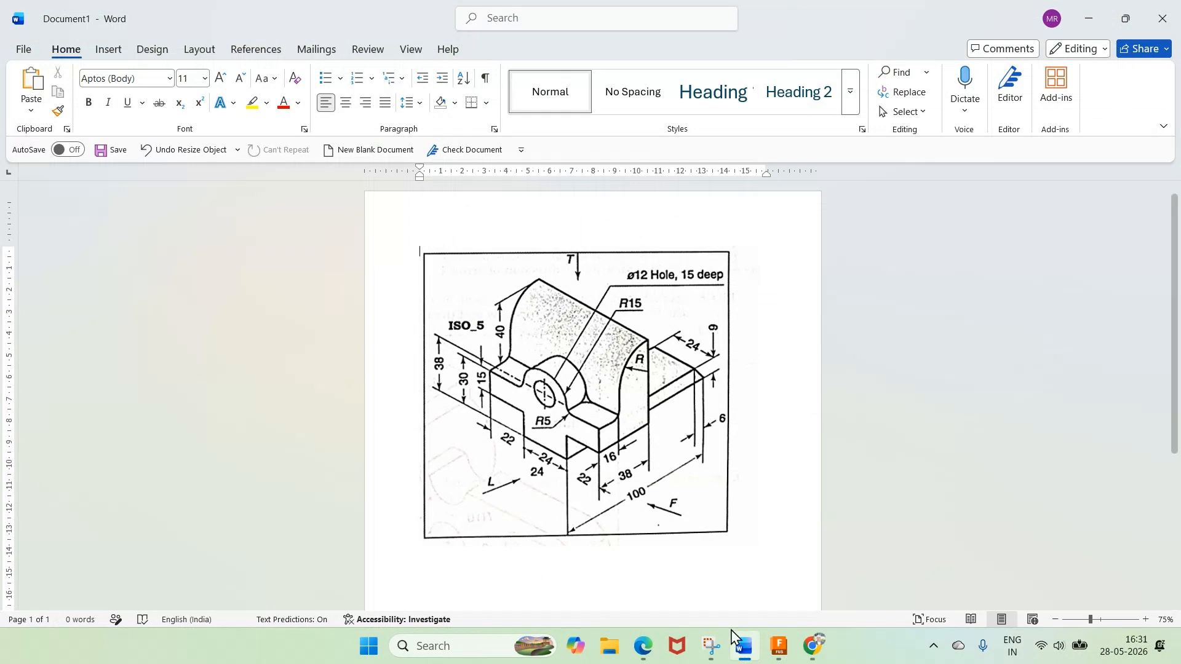
pyautogui.click(778, 646)
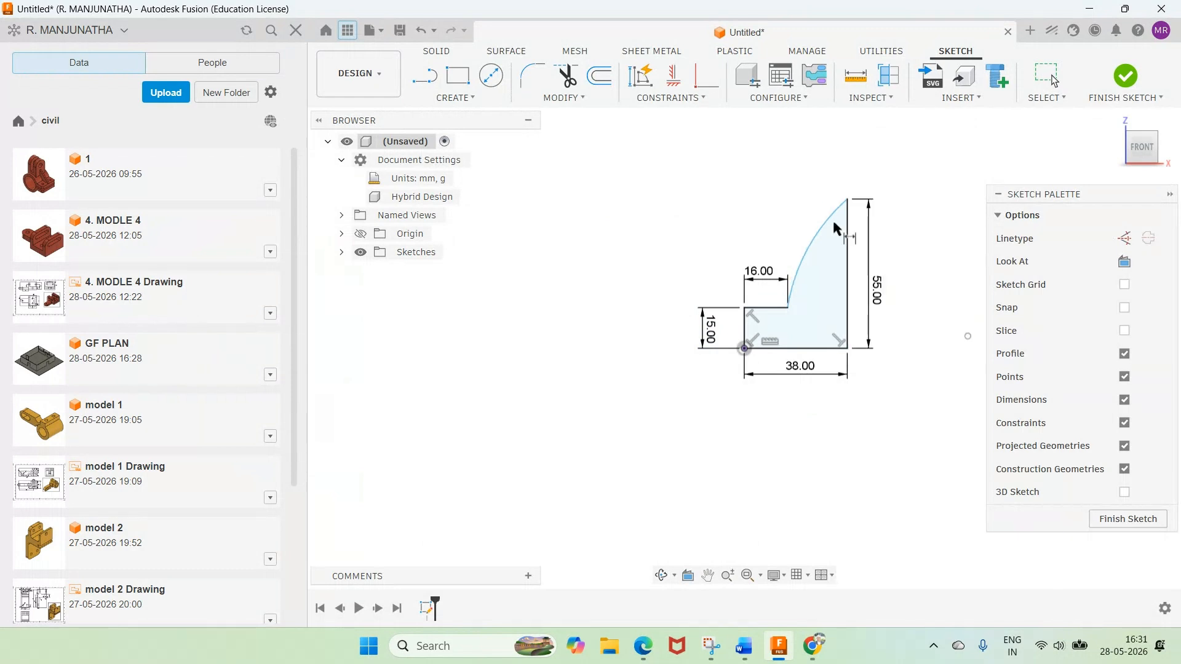
# Step: Dimension the arc's radius at 65 mm
pyautogui.click(826, 219)
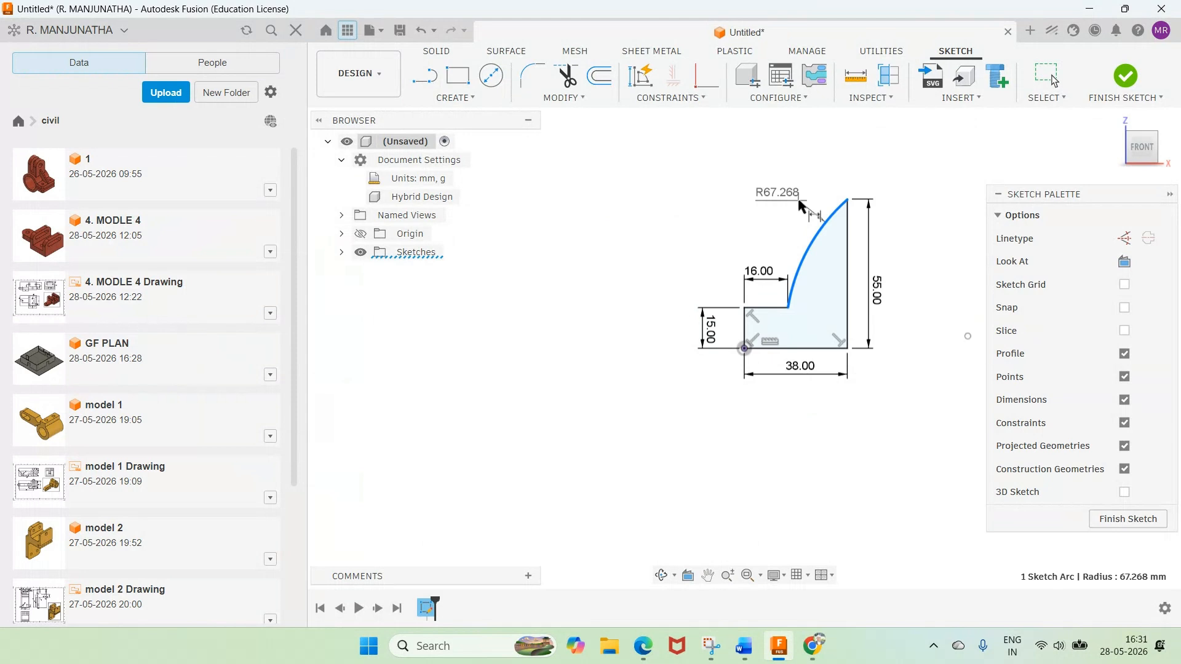
pyautogui.click(801, 207)
pyautogui.write('65')
pyautogui.press('Return')
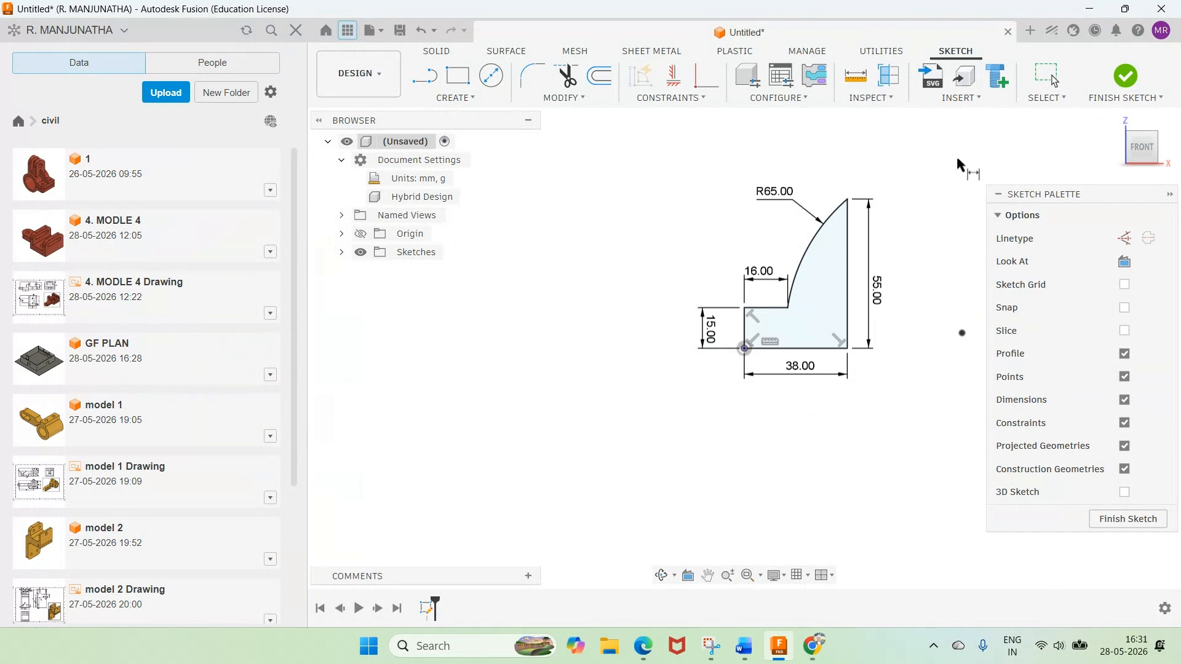
# Step: Finish the sketch and extrude the profile 68 mm to one side as a new body, checking the distance against the reference drawing
pyautogui.click(1126, 76)
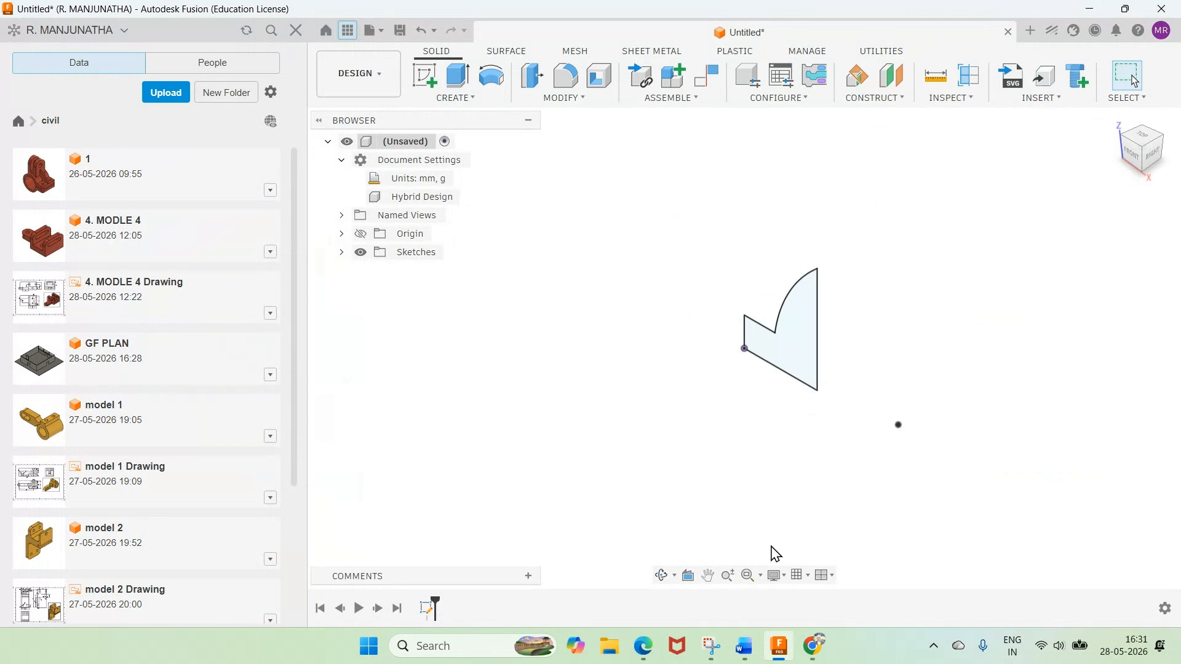
pyautogui.moveTo(745, 650)
pyautogui.click(464, 83)
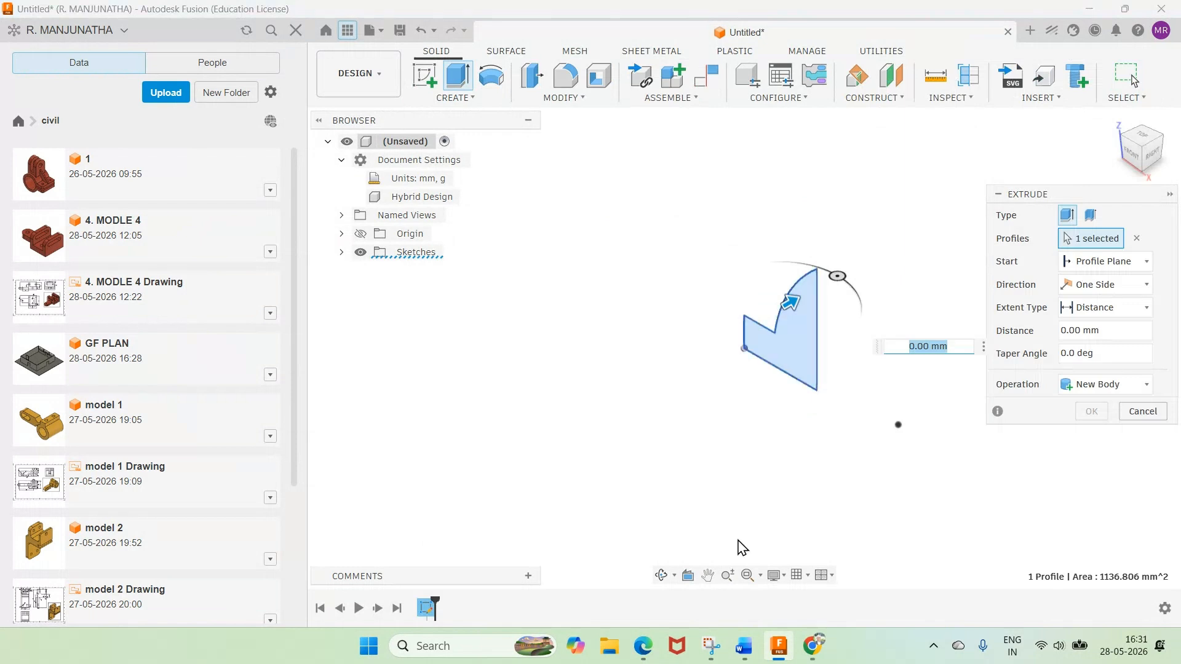
pyautogui.click(744, 646)
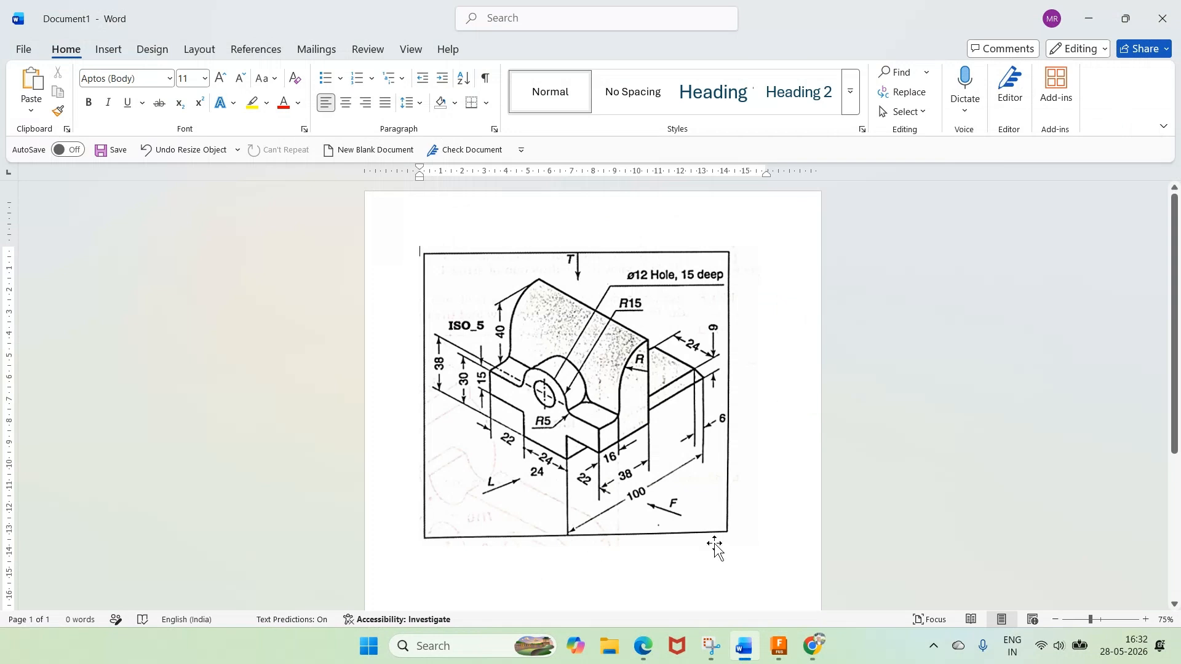
pyautogui.hotkey('alt', 'Tab')
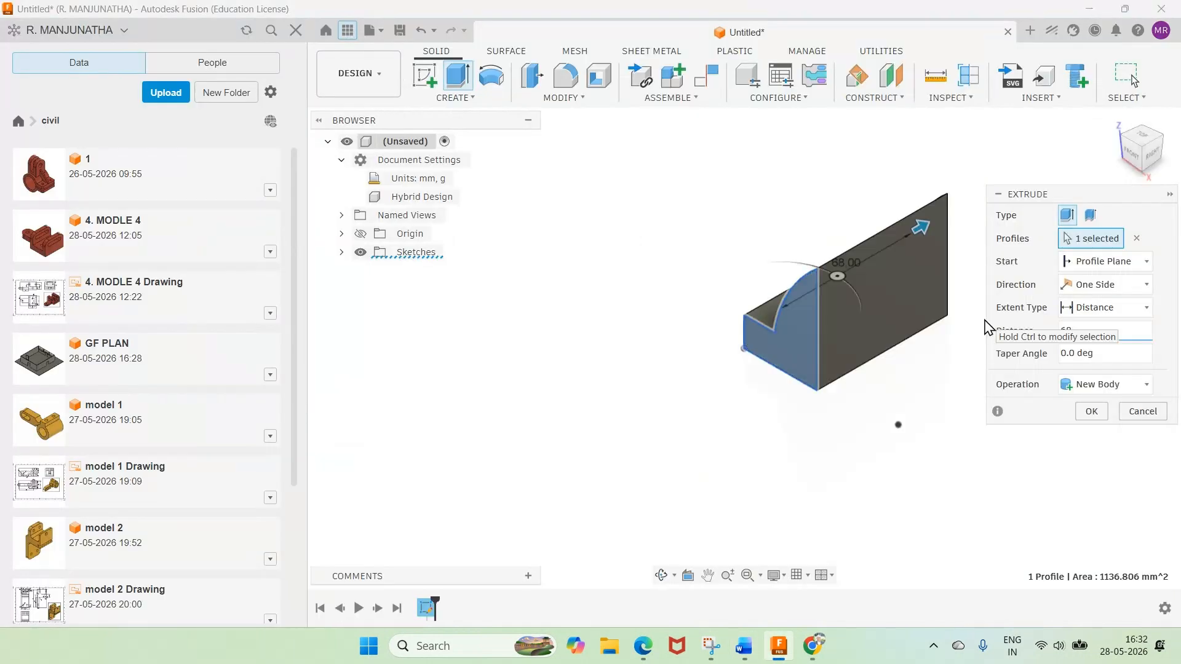
pyautogui.press('Return')
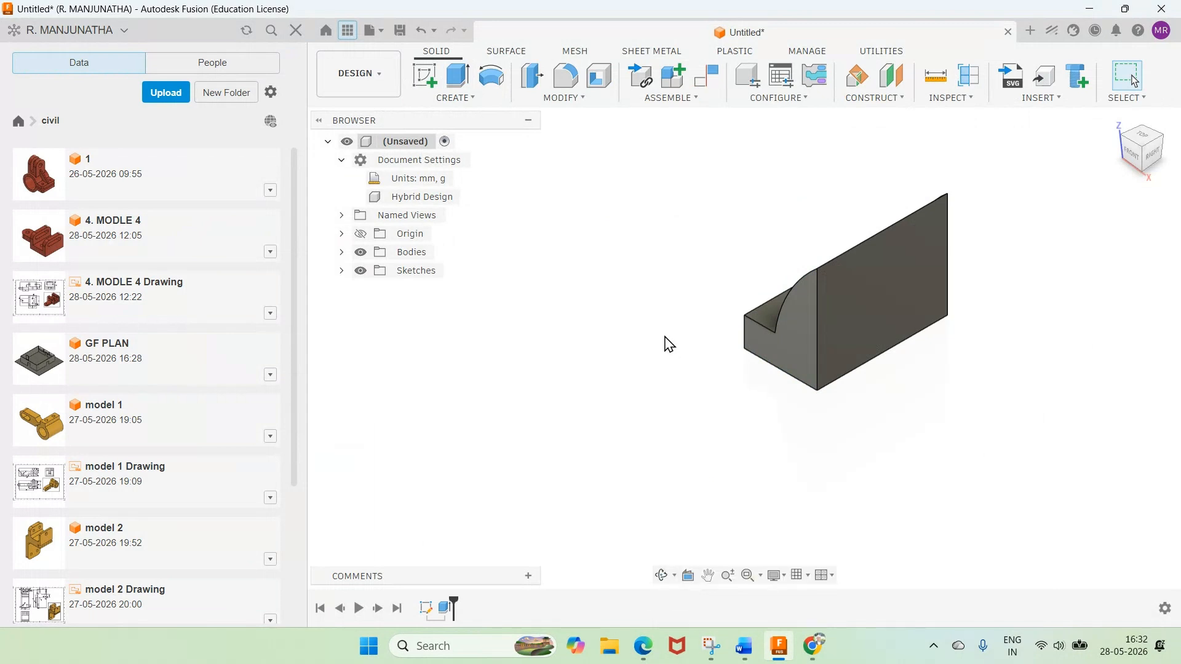
# Step: Check the boss in the reference drawing, then start a sketch on the block's low front face and project the body outline
pyautogui.keyDown('shift'); pyautogui.moveTo(683, 430); pyautogui.dragTo(804, 439, button='middle'); pyautogui.keyUp('shift')
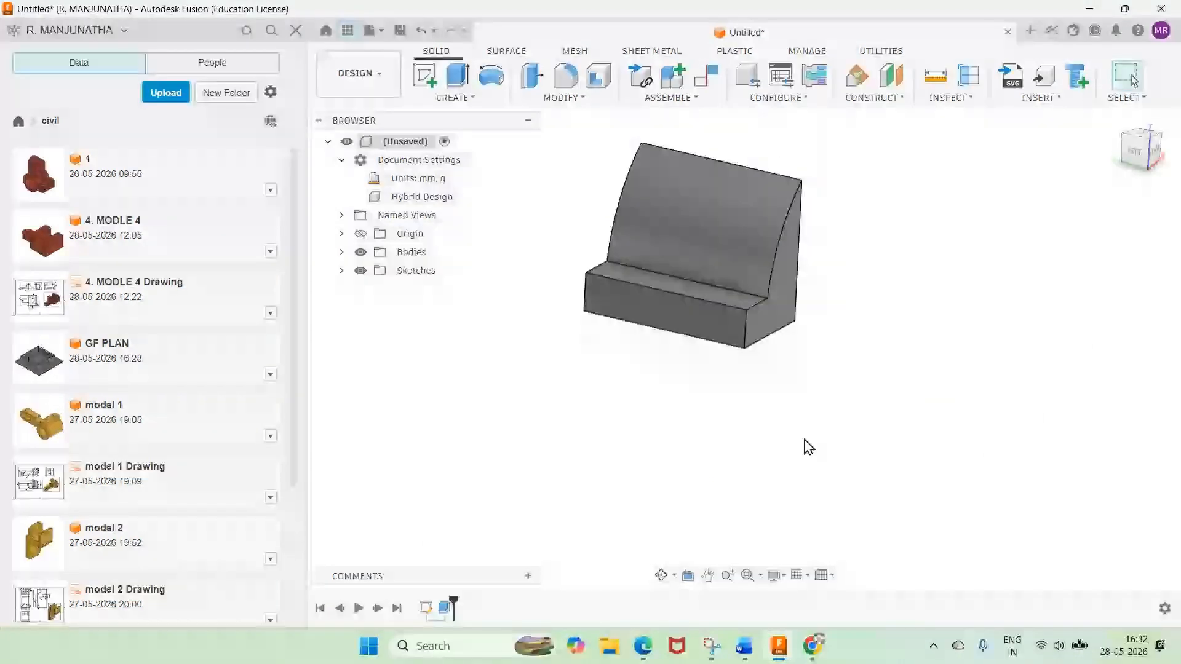
pyautogui.moveTo(746, 655)
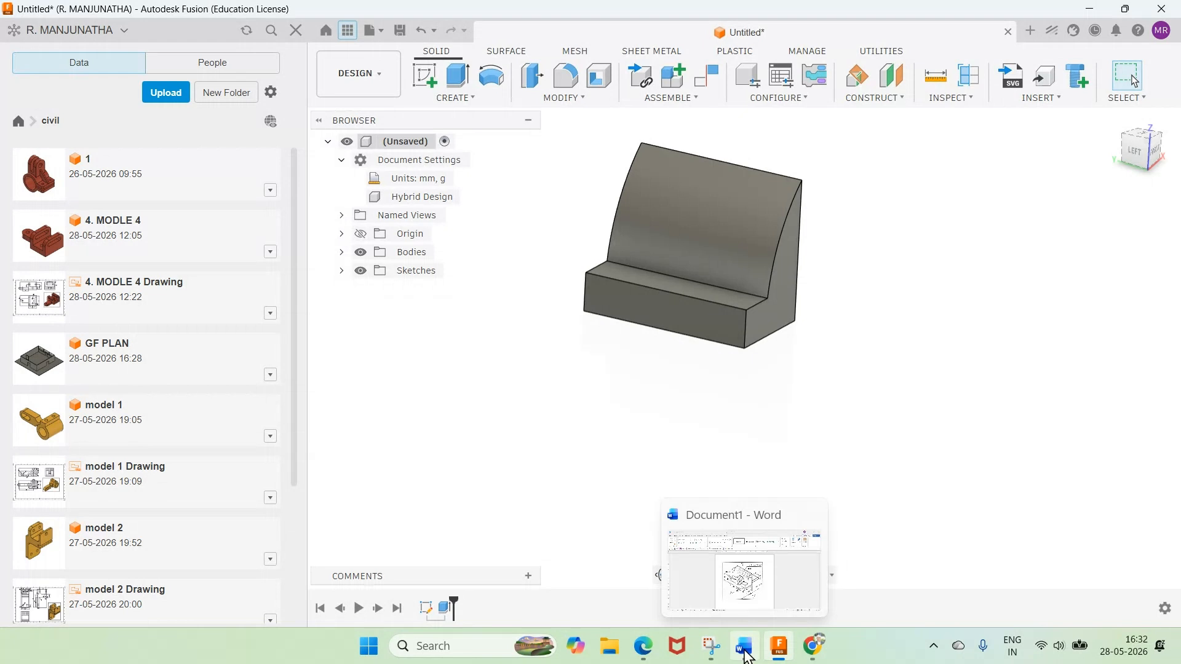
pyautogui.click(746, 651)
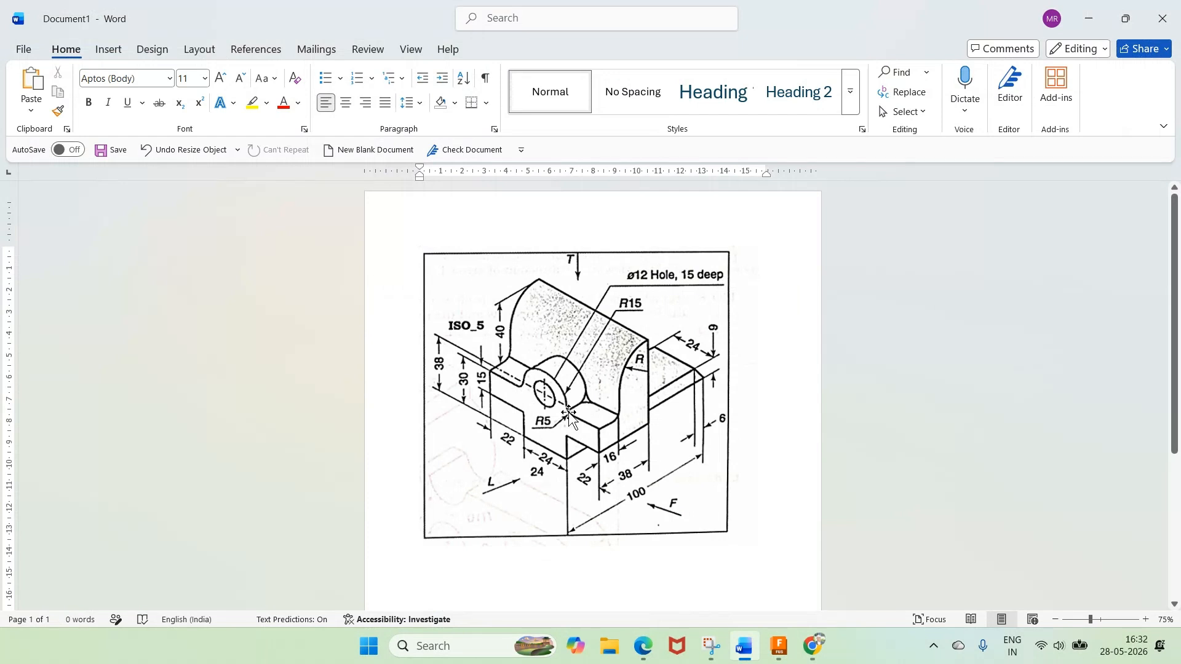
pyautogui.moveTo(780, 655)
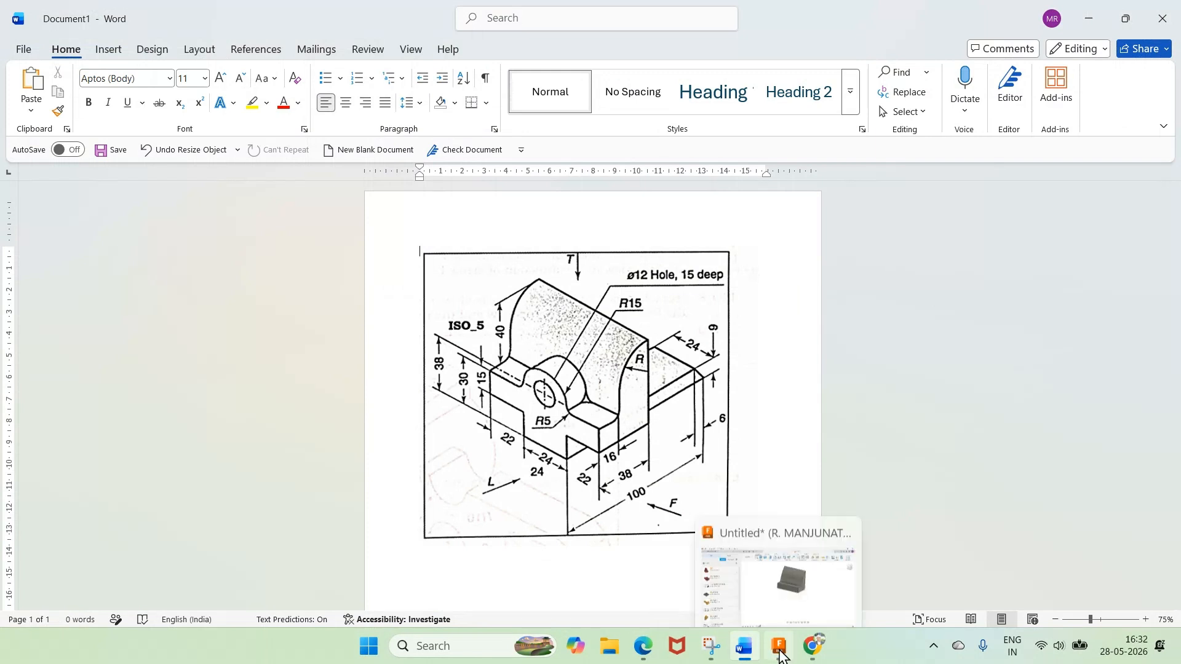
pyautogui.click(780, 656)
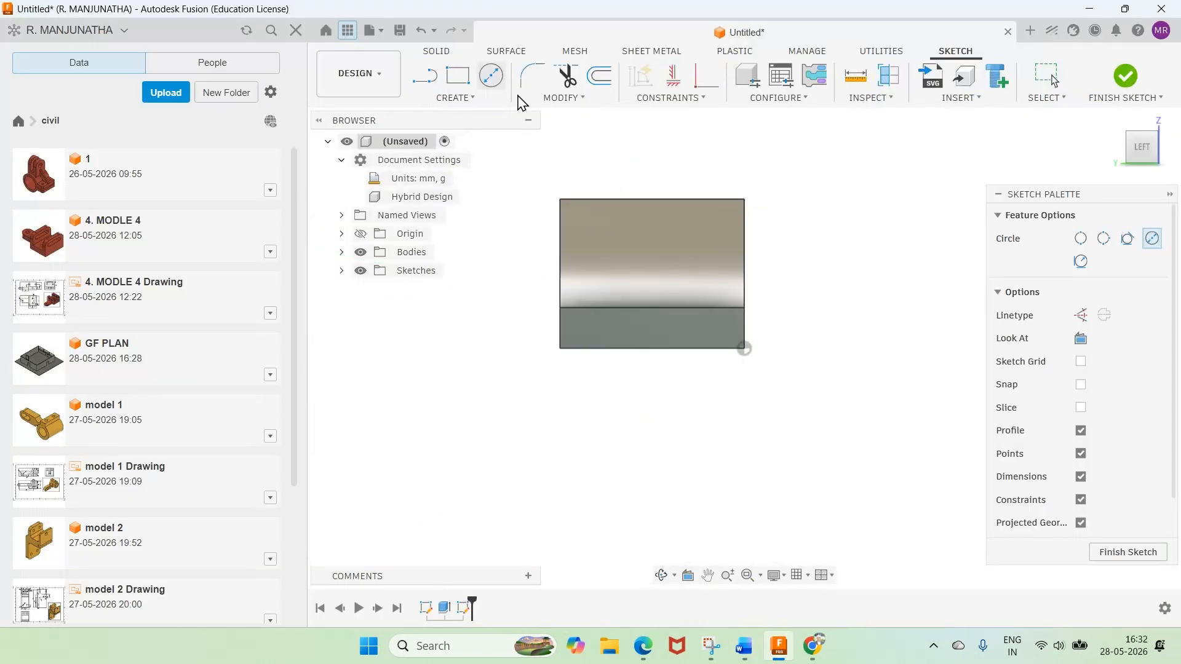
pyautogui.press('Escape')
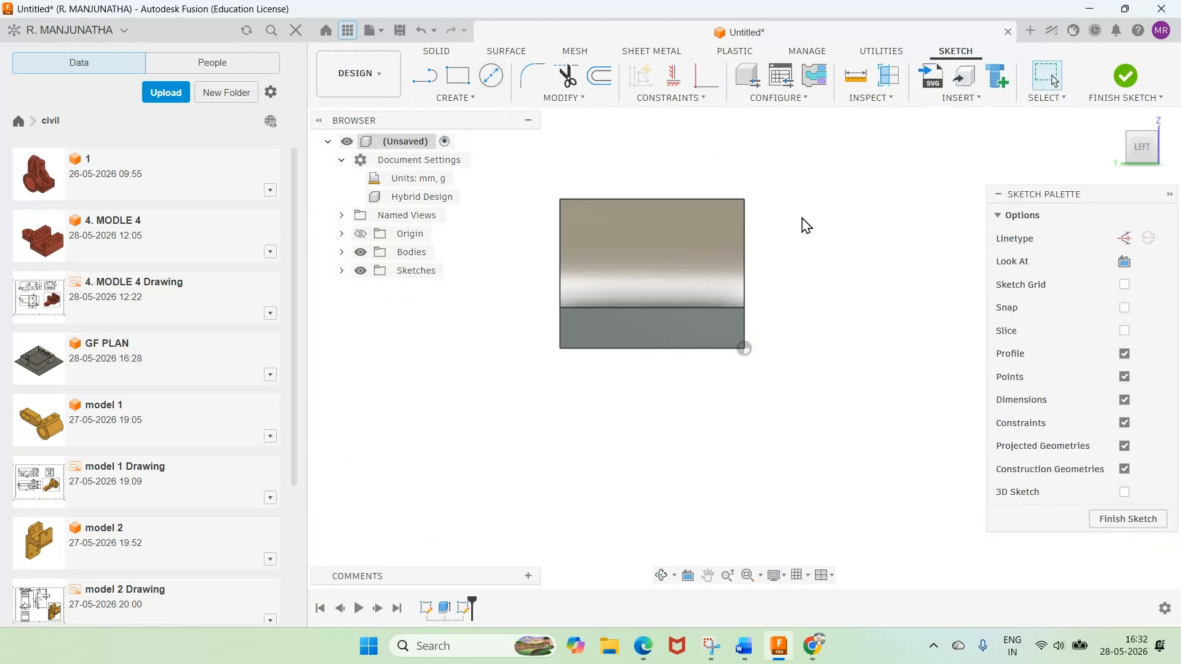
pyautogui.press('p')
pyautogui.click(909, 239)
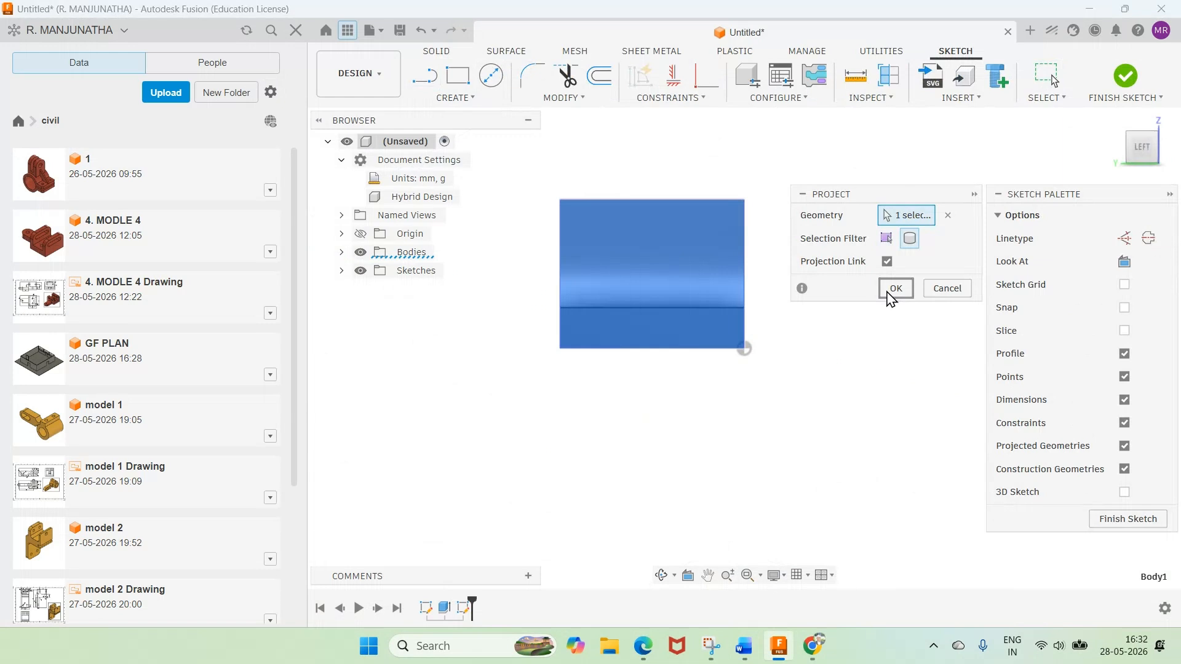
pyautogui.click(895, 289)
# Step: Sketch a circle over the middle of the projected outline and dimension its diameter at 30 mm, following the reference drawing
pyautogui.scroll(1, 774, 328)
pyautogui.click(490, 77)
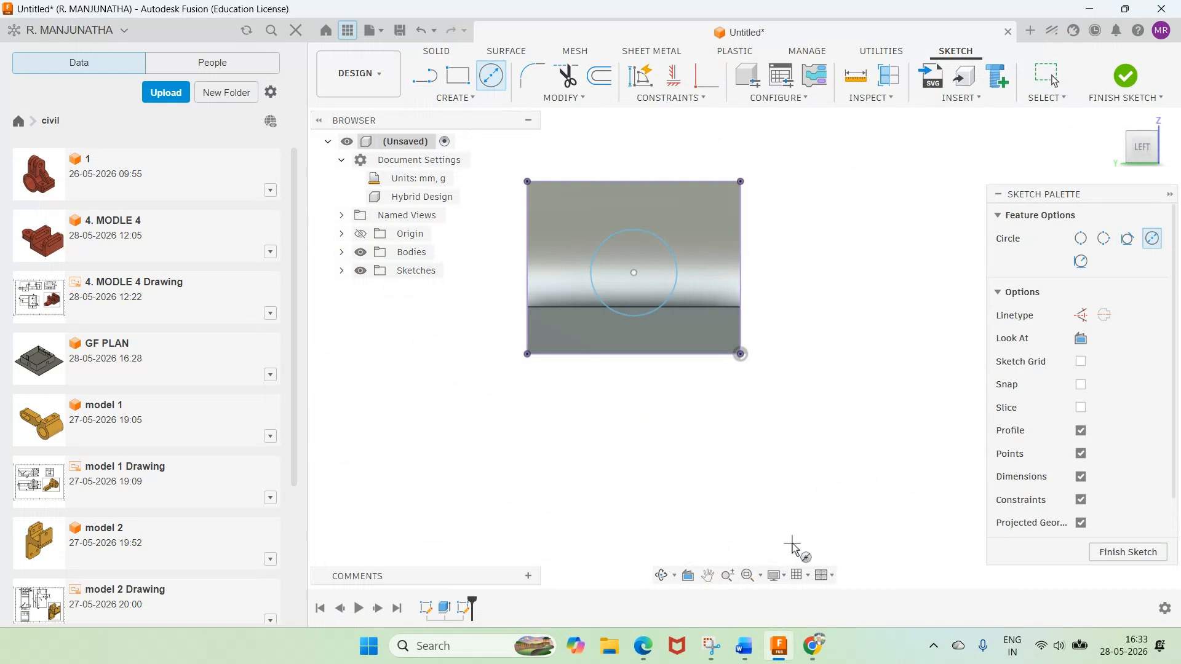
pyautogui.click(744, 652)
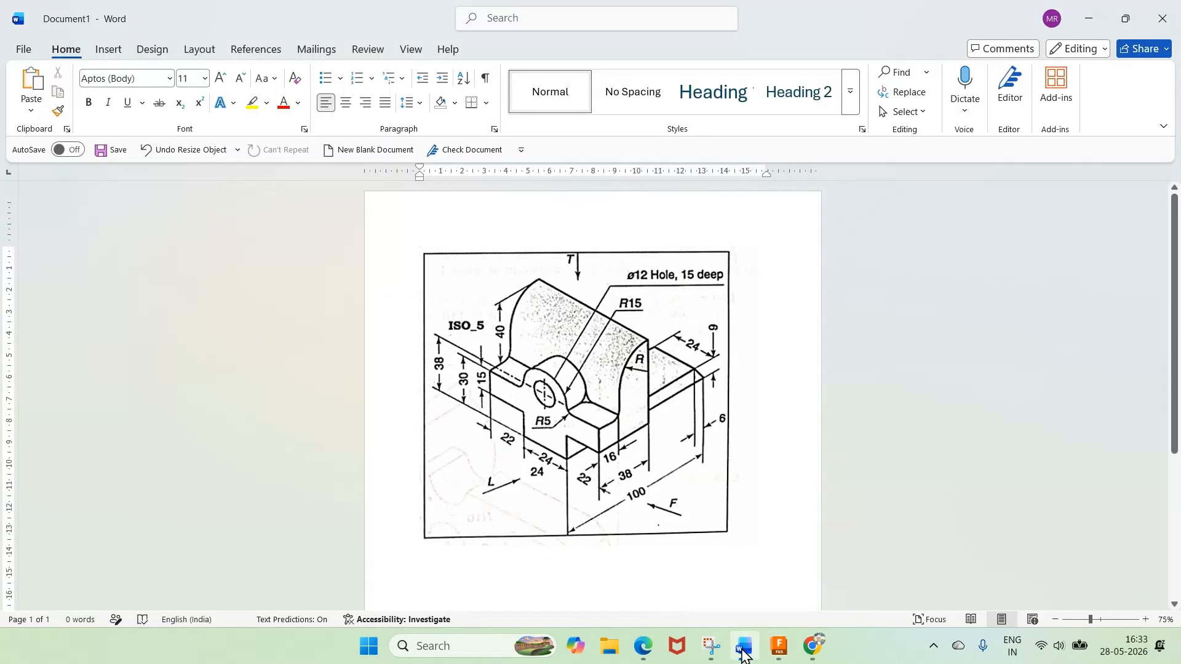
pyautogui.click(744, 652)
pyautogui.click(666, 252)
pyautogui.click(761, 217)
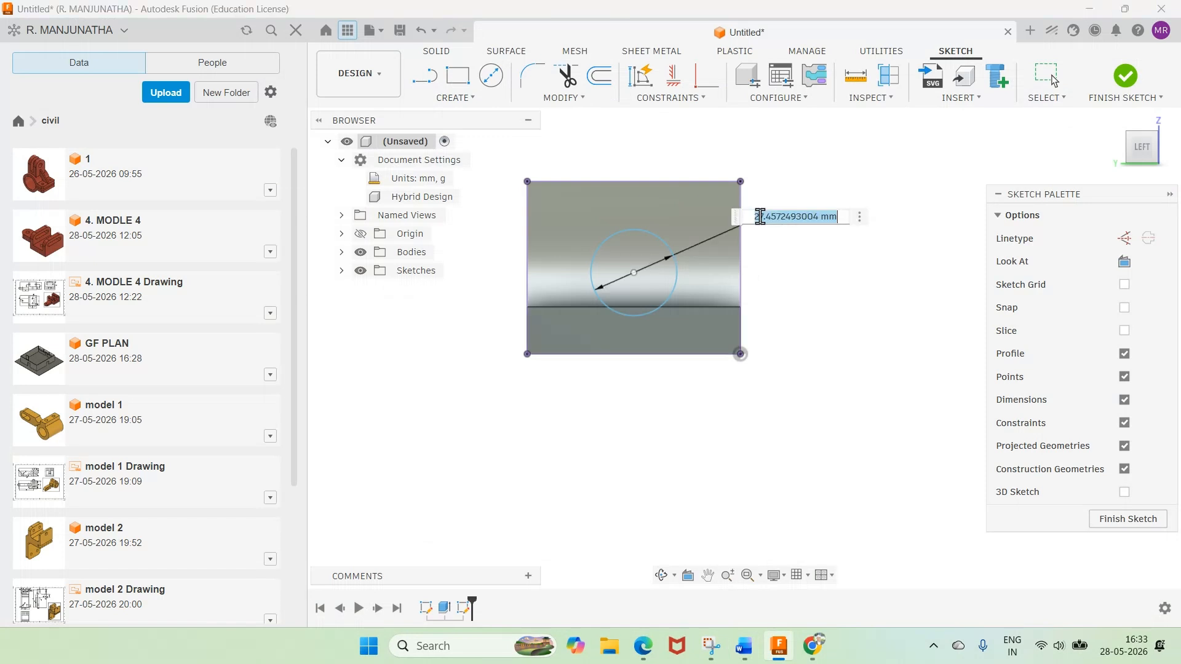
pyautogui.write('30')
pyautogui.press('Return')
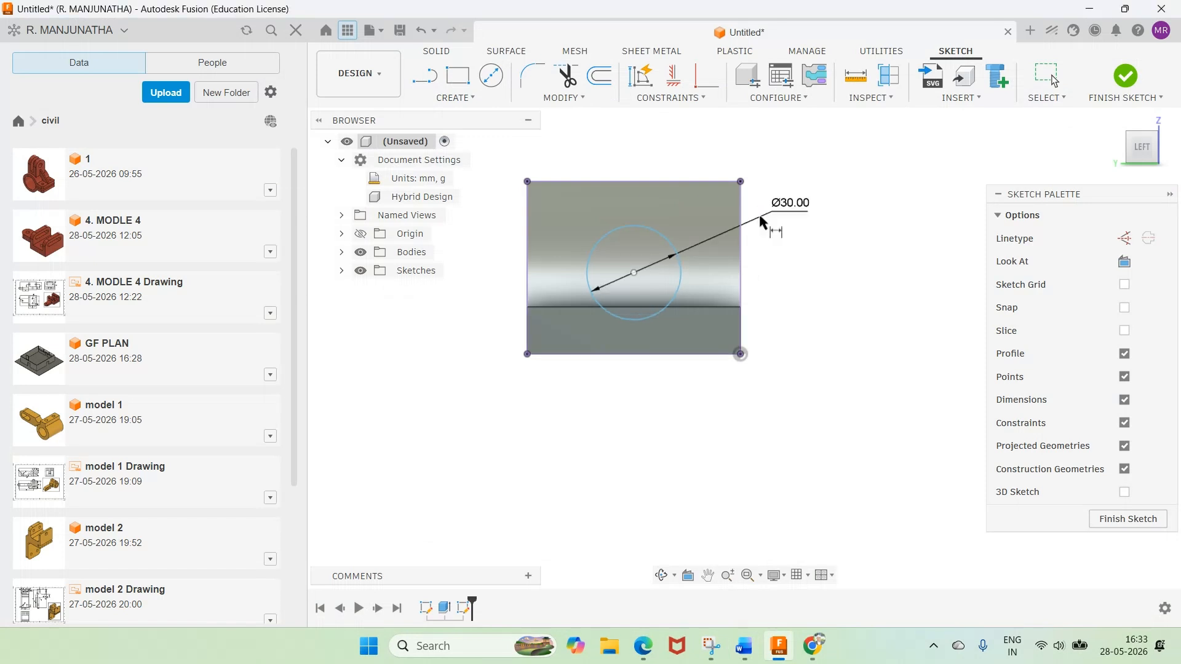
# Step: Dimension the circle's centre at 34 mm horizontally from the block's side edge, checking against the reference drawing
pyautogui.click(745, 647)
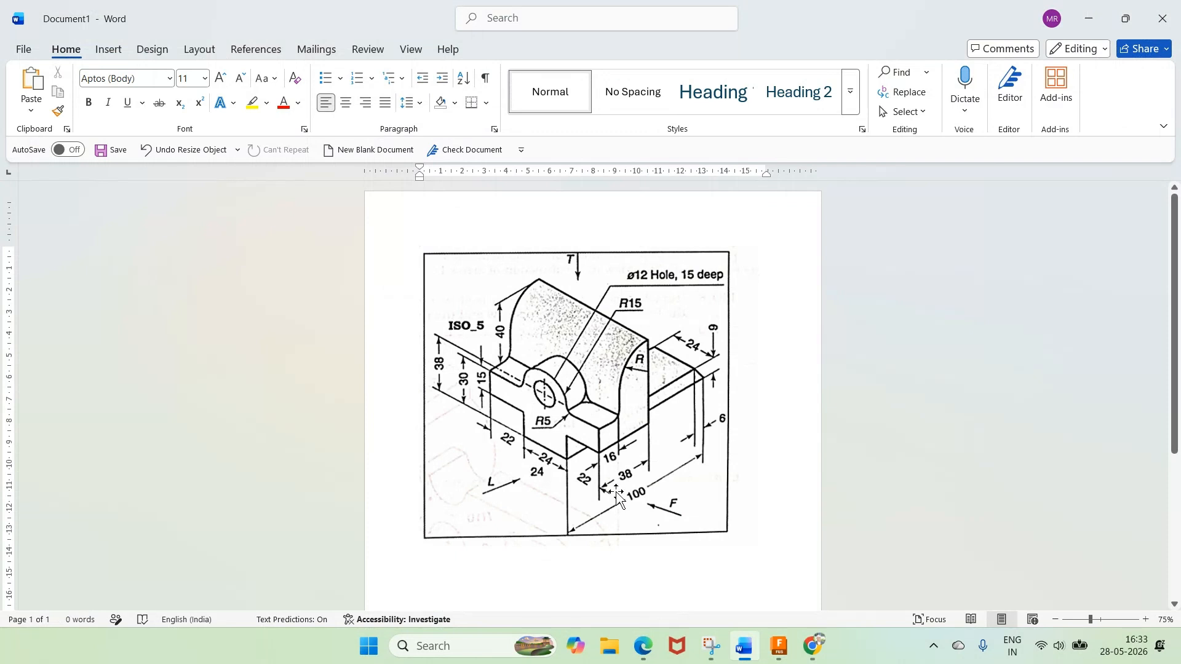
pyautogui.hotkey('alt', 'Tab')
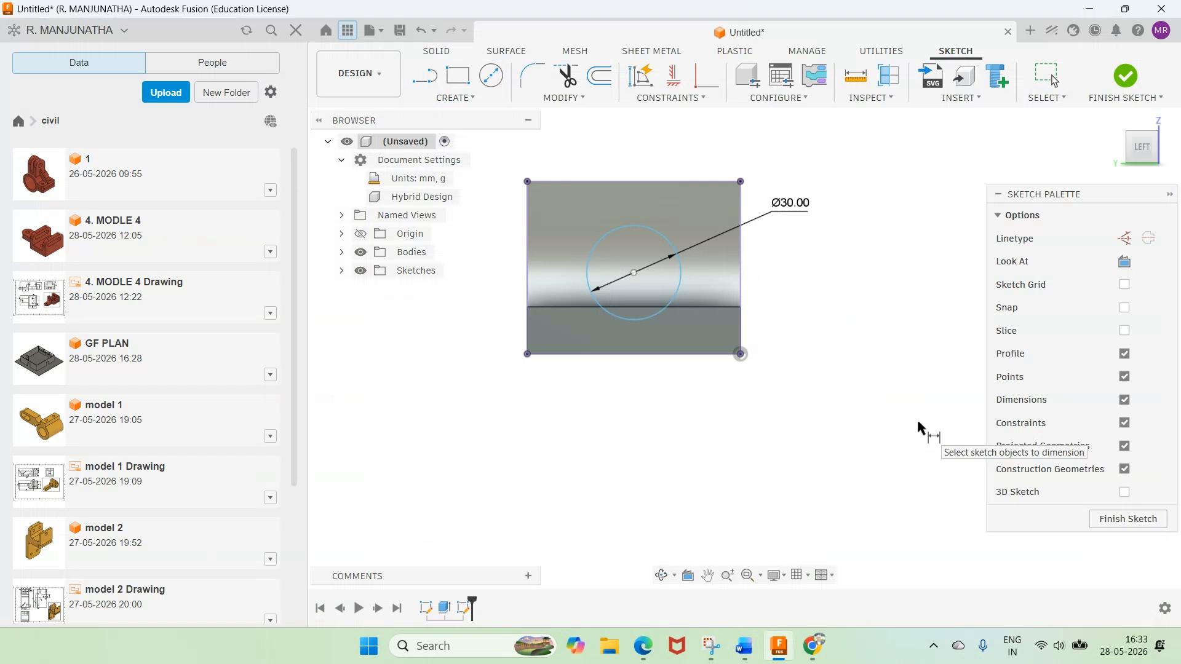
pyautogui.click(741, 354)
pyautogui.click(714, 158)
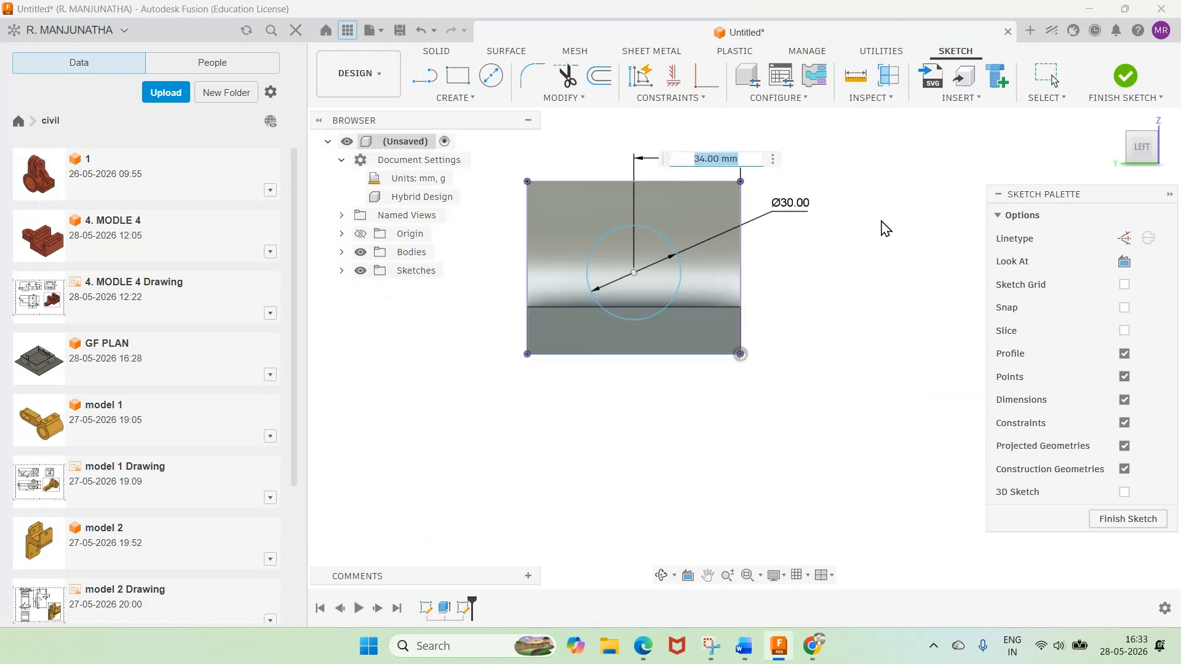
pyautogui.press('Return')
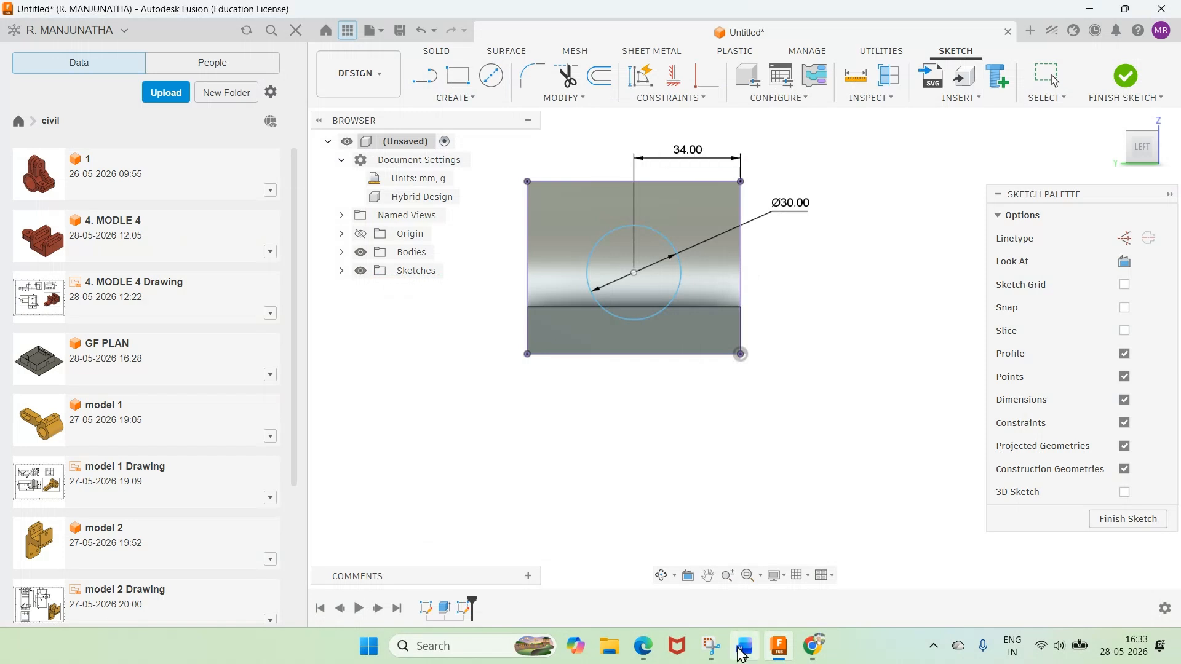
# Step: Check the reference drawing and dimension the circle's centre at 15 mm above the block's bottom edge
pyautogui.moveTo(742, 656)
pyautogui.click(743, 584)
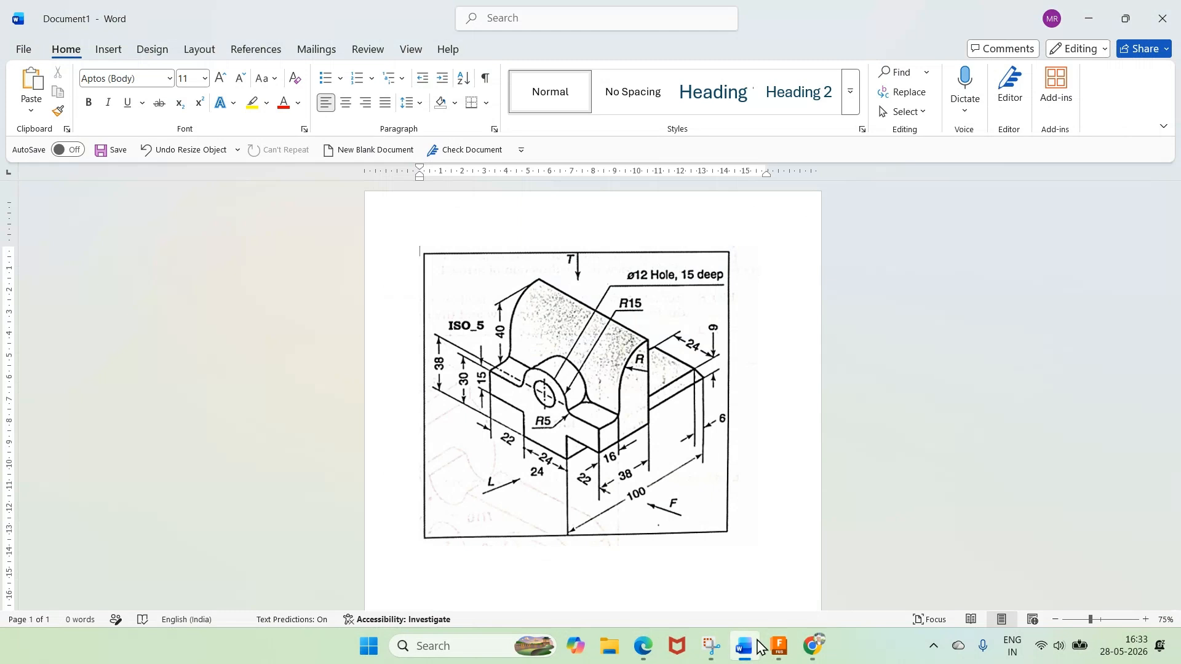
pyautogui.click(779, 646)
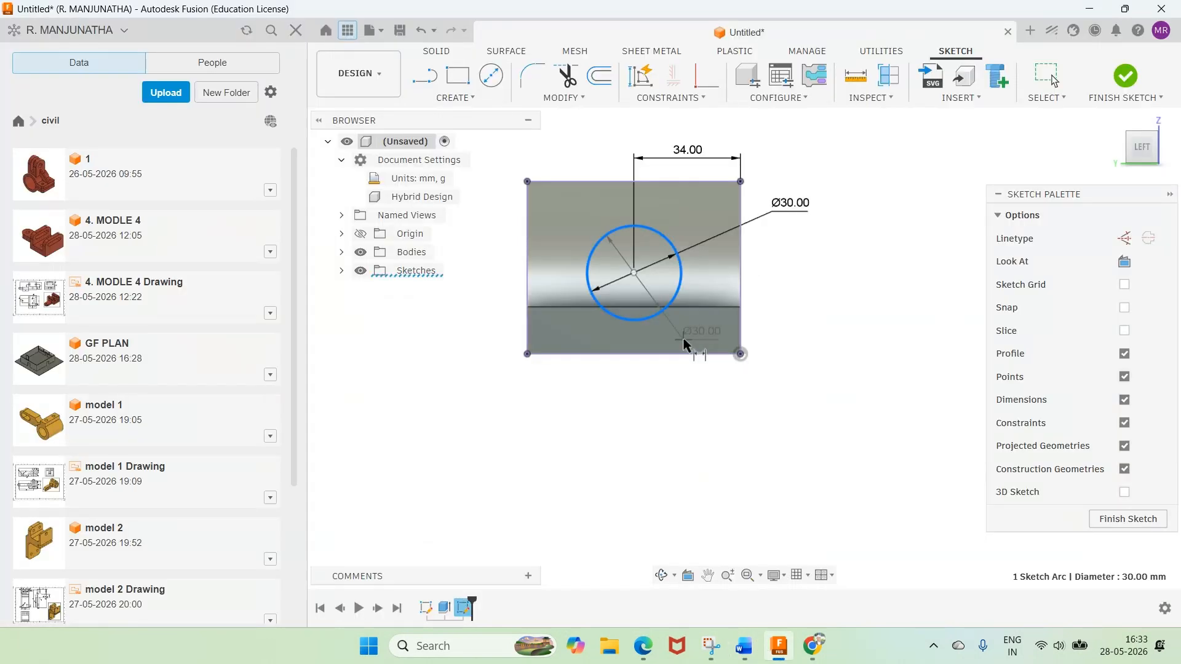
pyautogui.click(740, 354)
pyautogui.click(808, 317)
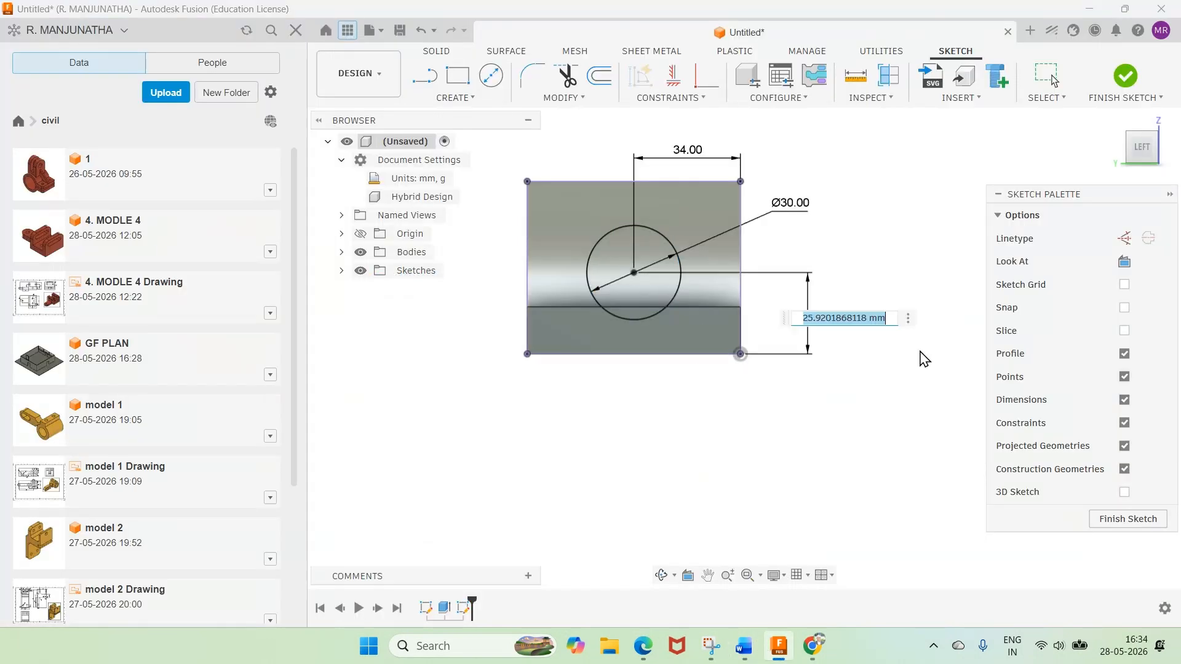
pyautogui.write('15')
pyautogui.press('Return')
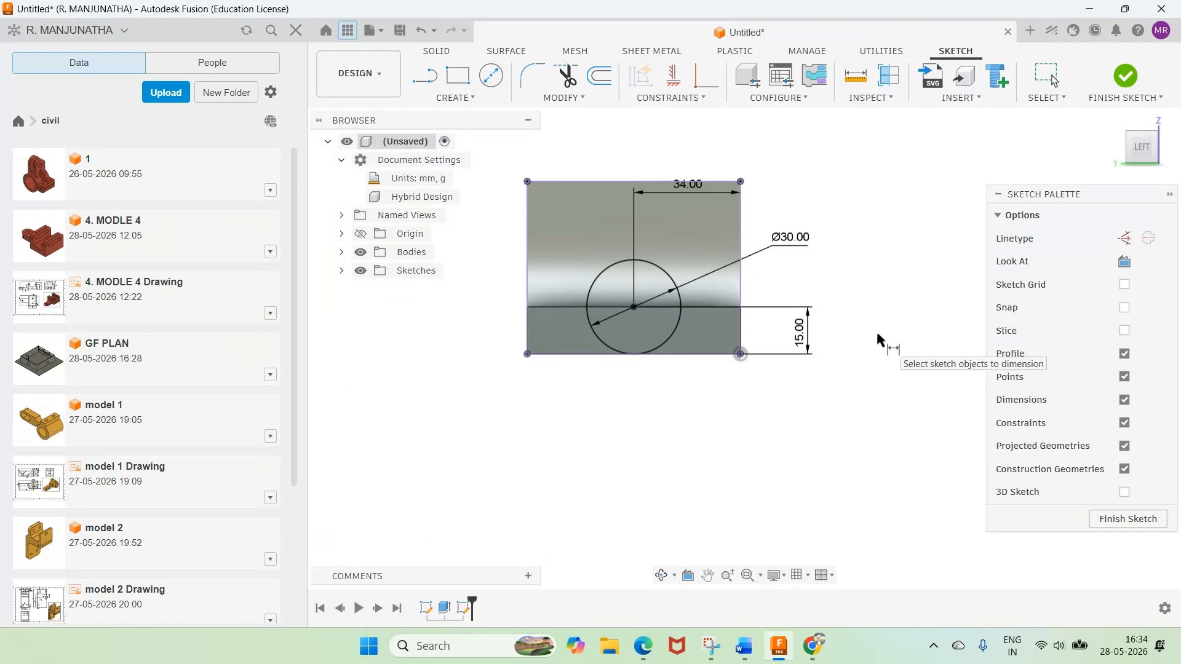
# Step: Draw a horizontal line across the circle's diameter, trim one lower quarter of the circle and finish the sketch
pyautogui.press('l')
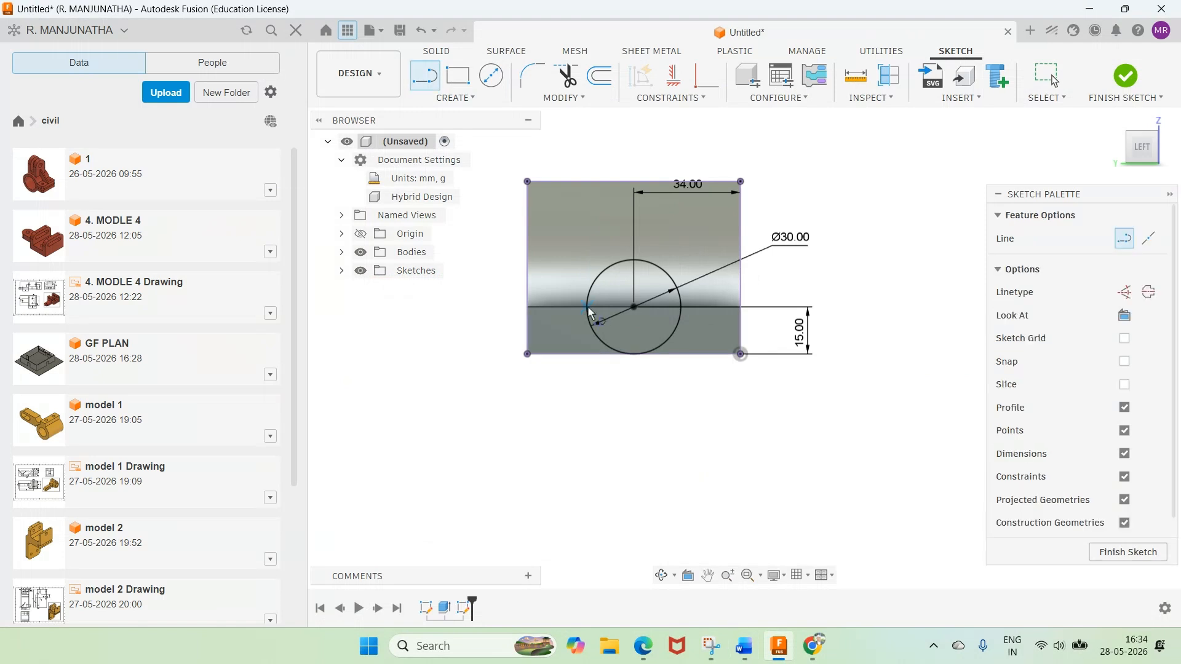
pyautogui.click(587, 307)
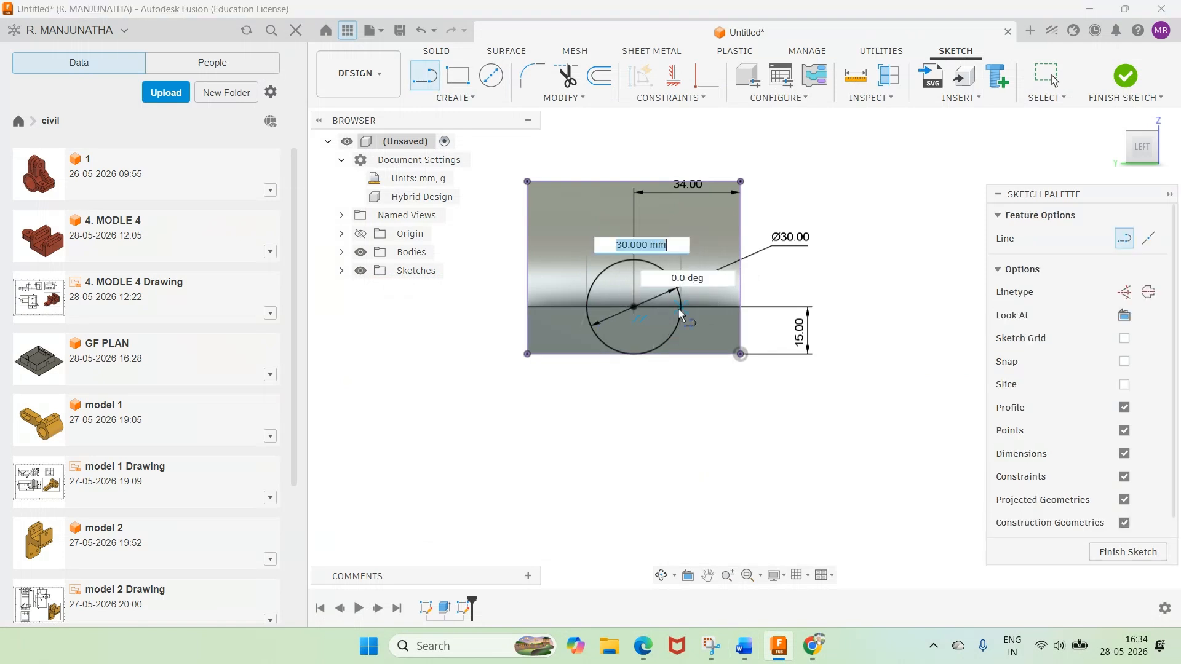
pyautogui.doubleClick(681, 307)
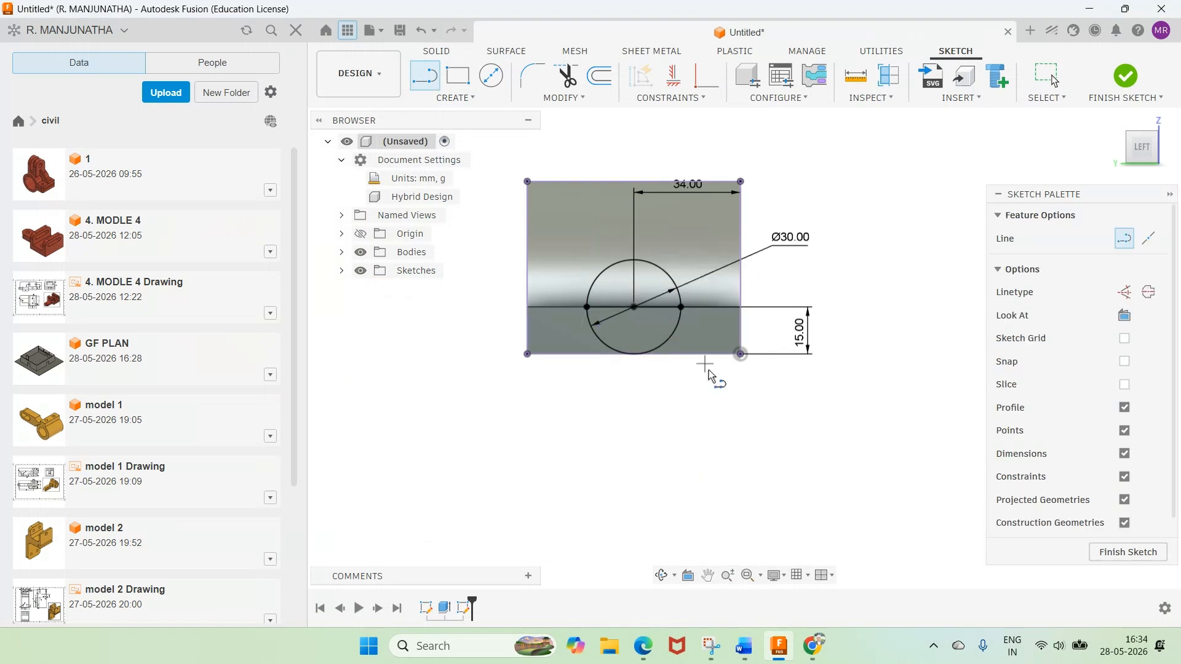
pyautogui.click(566, 77)
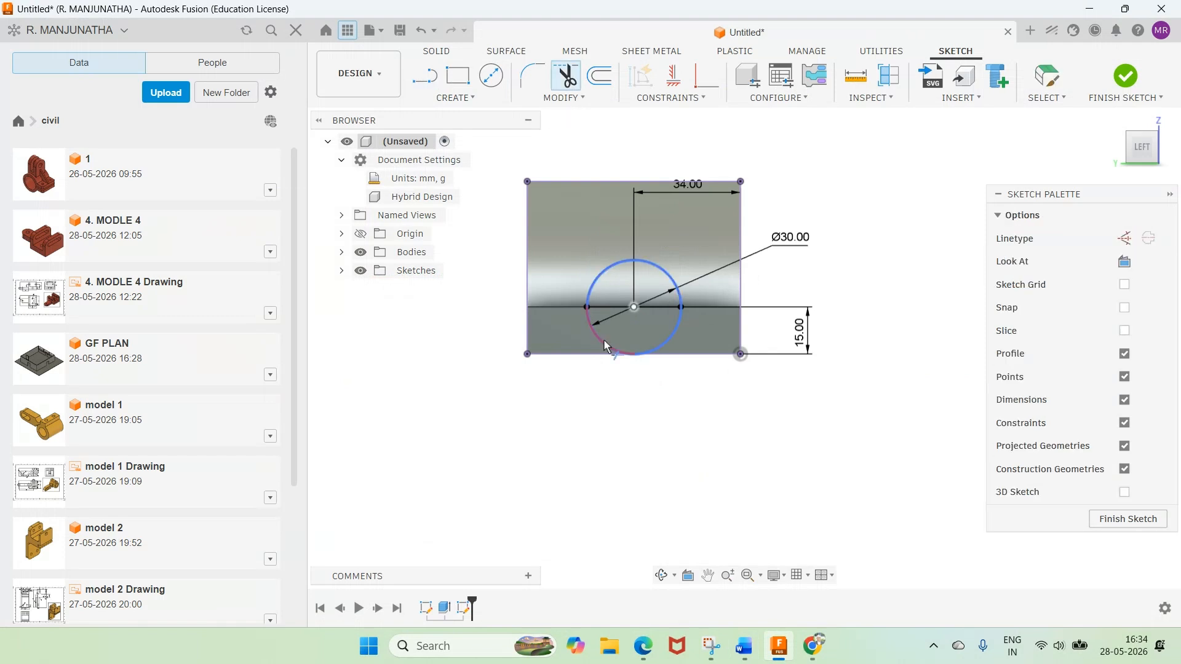
pyautogui.click(600, 340)
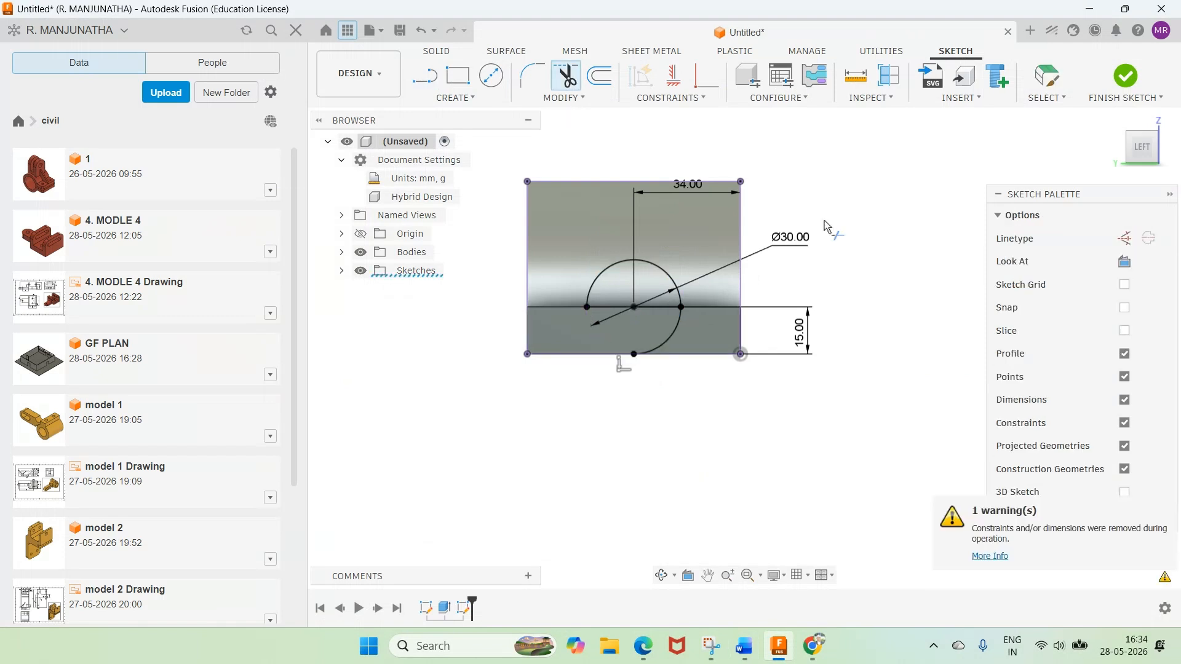
pyautogui.click(1126, 77)
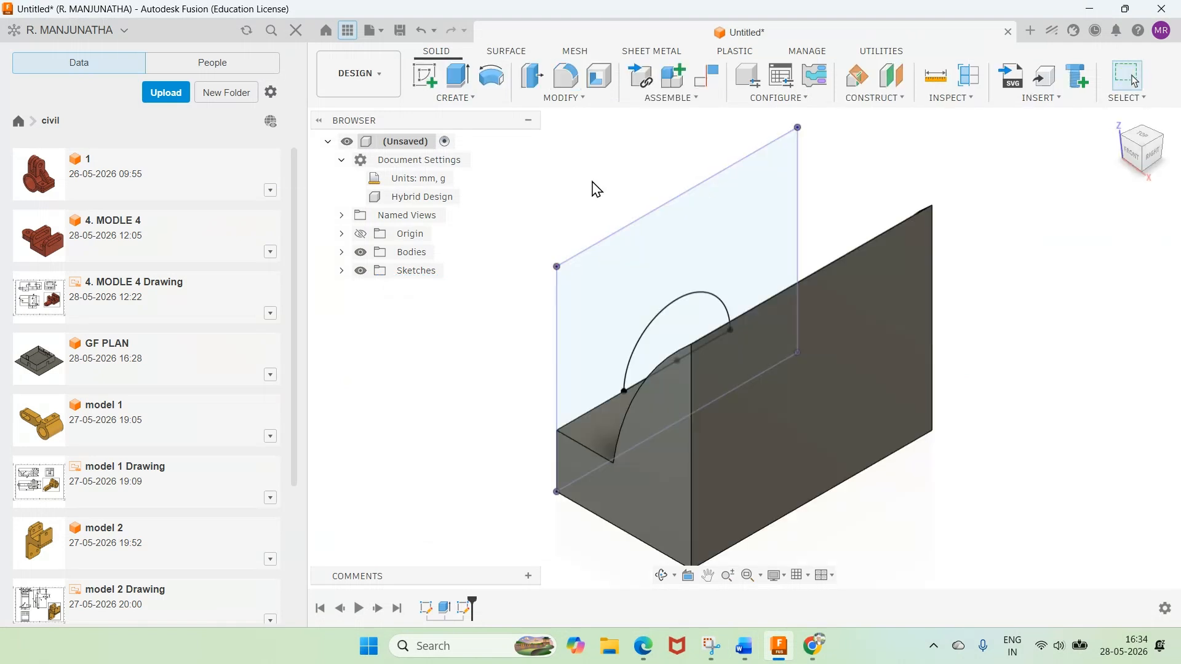
# Step: Extrude the upper semicircle up to the block's curved face, joining it to the body
pyautogui.press('e')
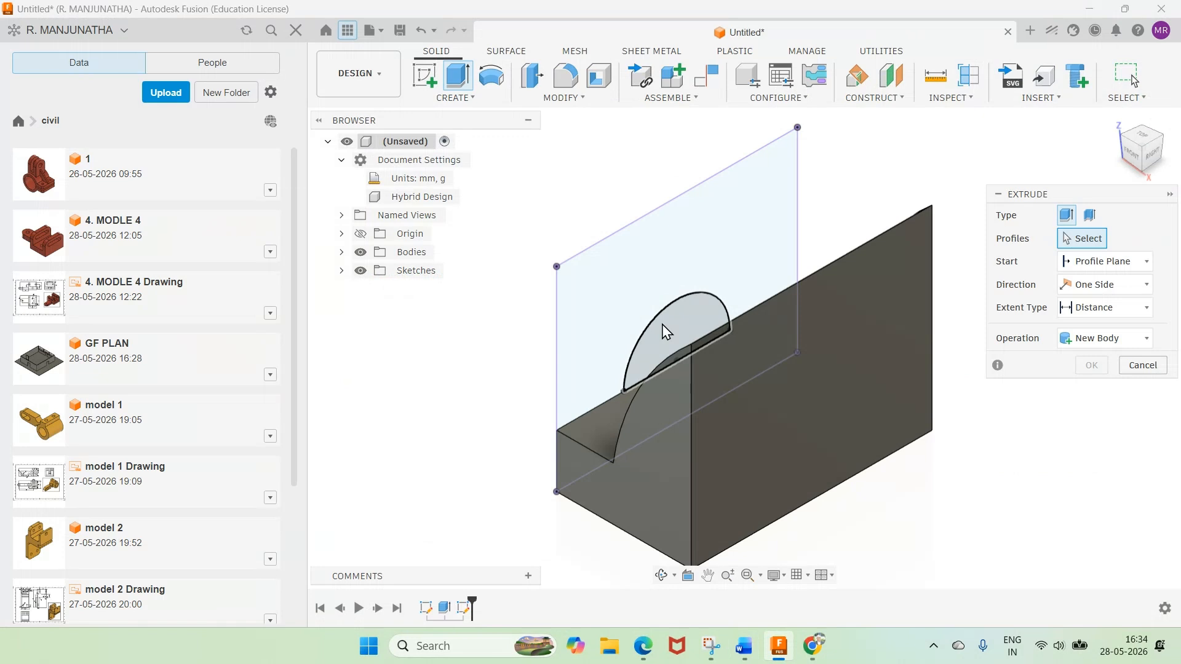
pyautogui.click(666, 332)
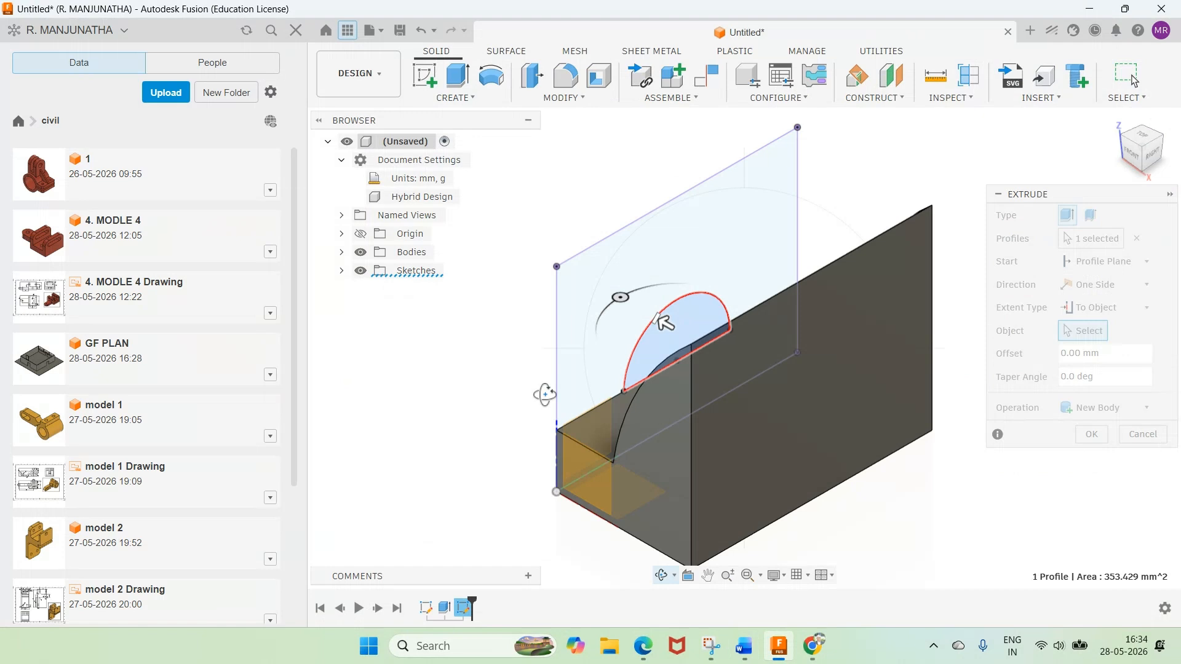
pyautogui.keyDown('shift'); pyautogui.moveTo(666, 322); pyautogui.dragTo(751, 337, button='middle'); pyautogui.keyUp('shift')
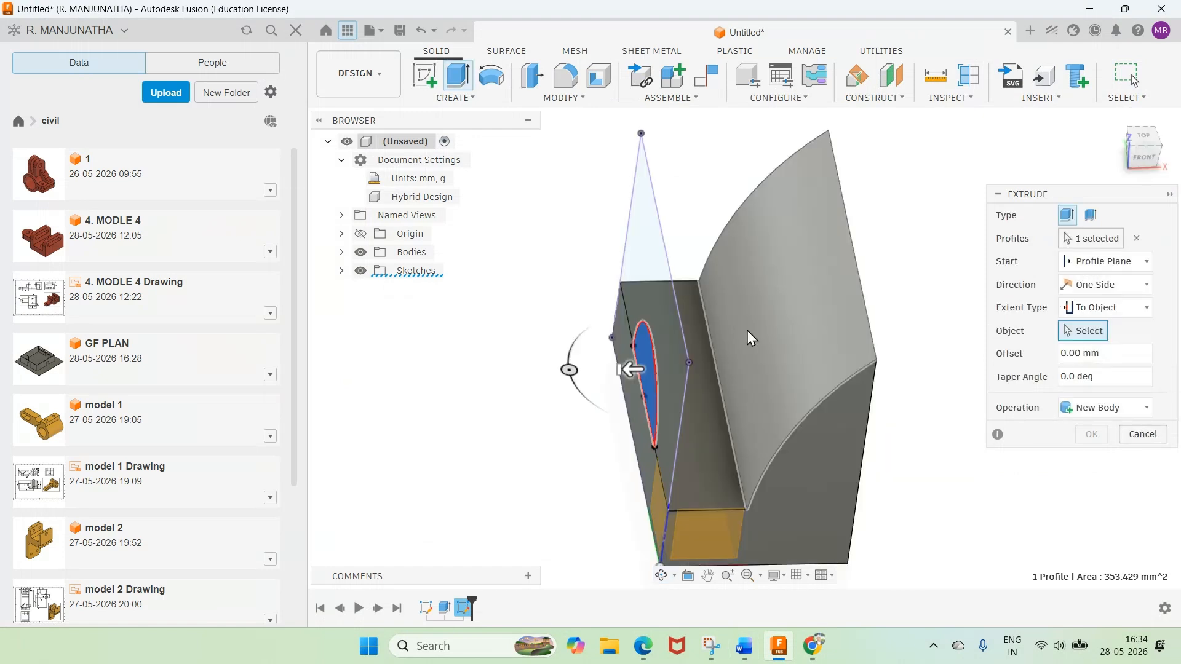
pyautogui.click(750, 339)
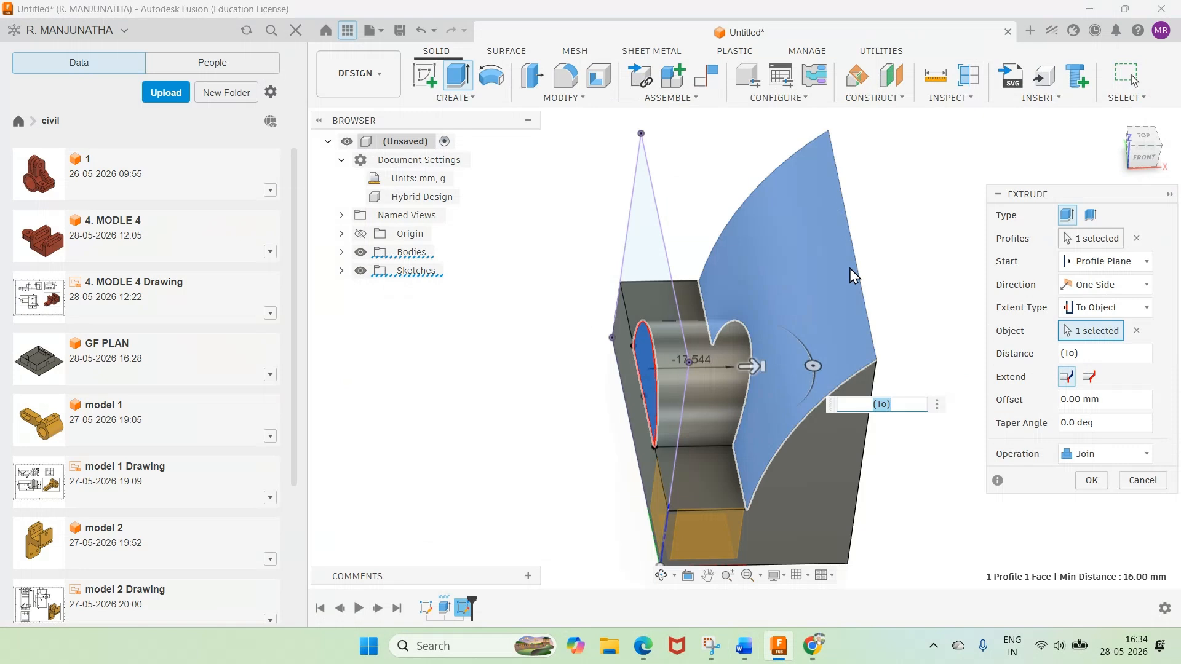
pyautogui.press('Return')
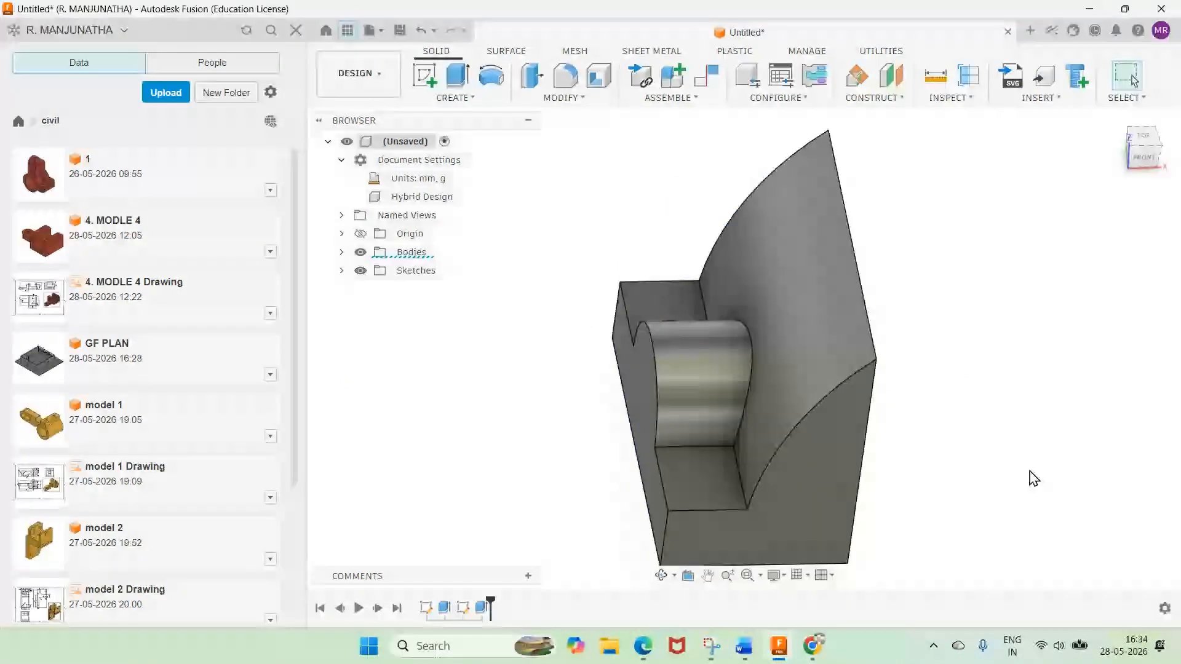
# Step: Examine the boss from several sides and compare the front of the block with the reference drawing
pyautogui.keyDown('shift'); pyautogui.moveTo(1034, 478); pyautogui.dragTo(741, 399, button='middle'); pyautogui.keyUp('shift')
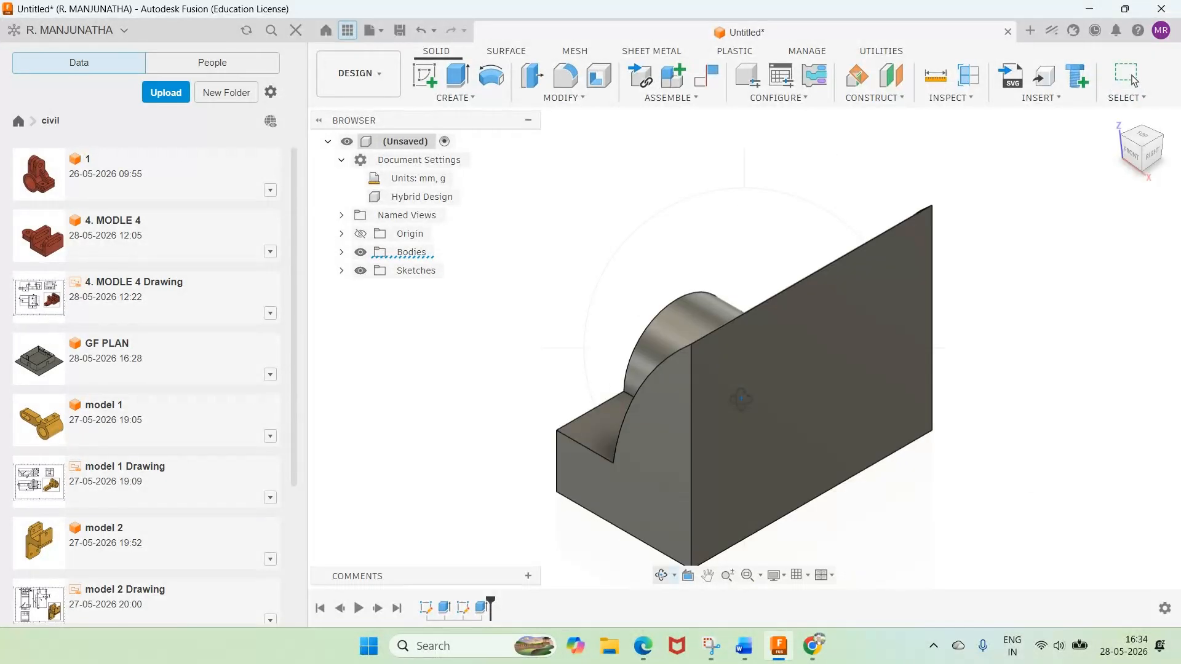
pyautogui.keyDown('shift'); pyautogui.moveTo(741, 399); pyautogui.dragTo(913, 357, button='middle'); pyautogui.keyUp('shift')
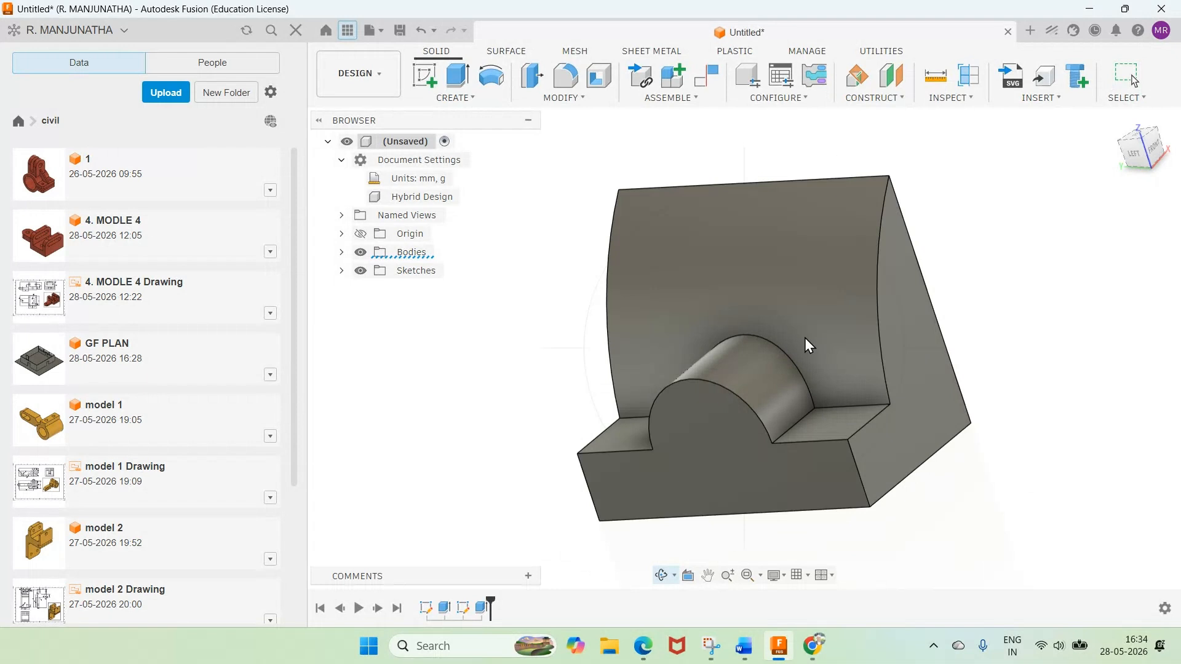
pyautogui.keyDown('shift'); pyautogui.moveTo(805, 338); pyautogui.dragTo(926, 357, button='middle'); pyautogui.keyUp('shift')
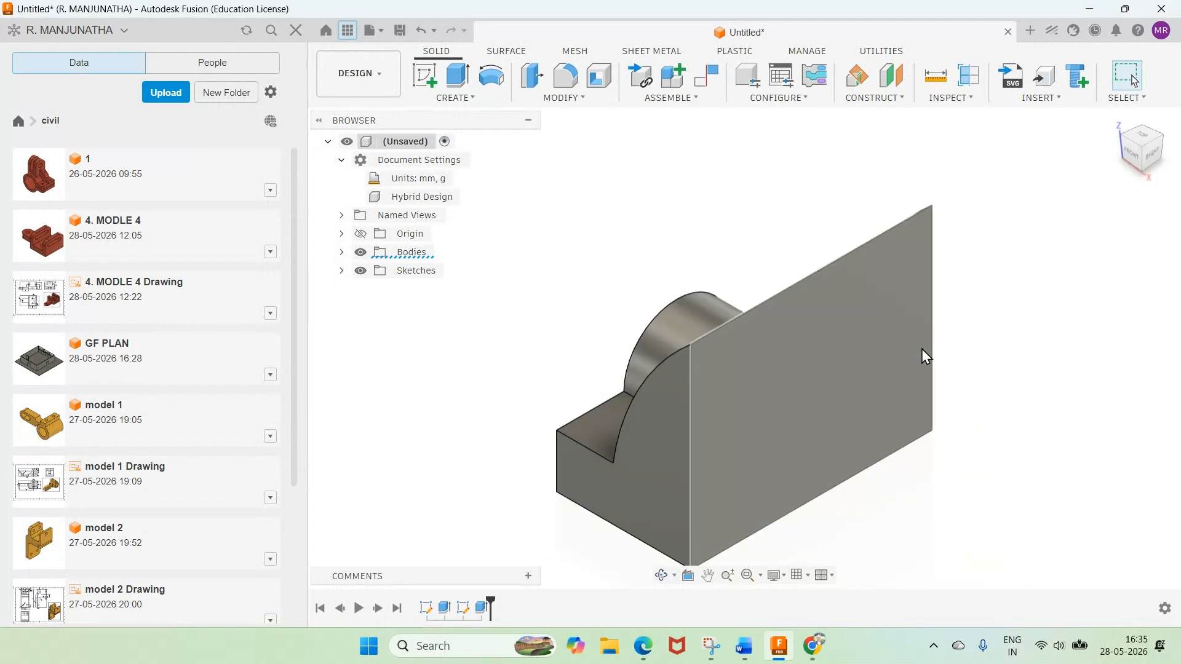
pyautogui.scroll(-3, 856, 445)
pyautogui.click(742, 646)
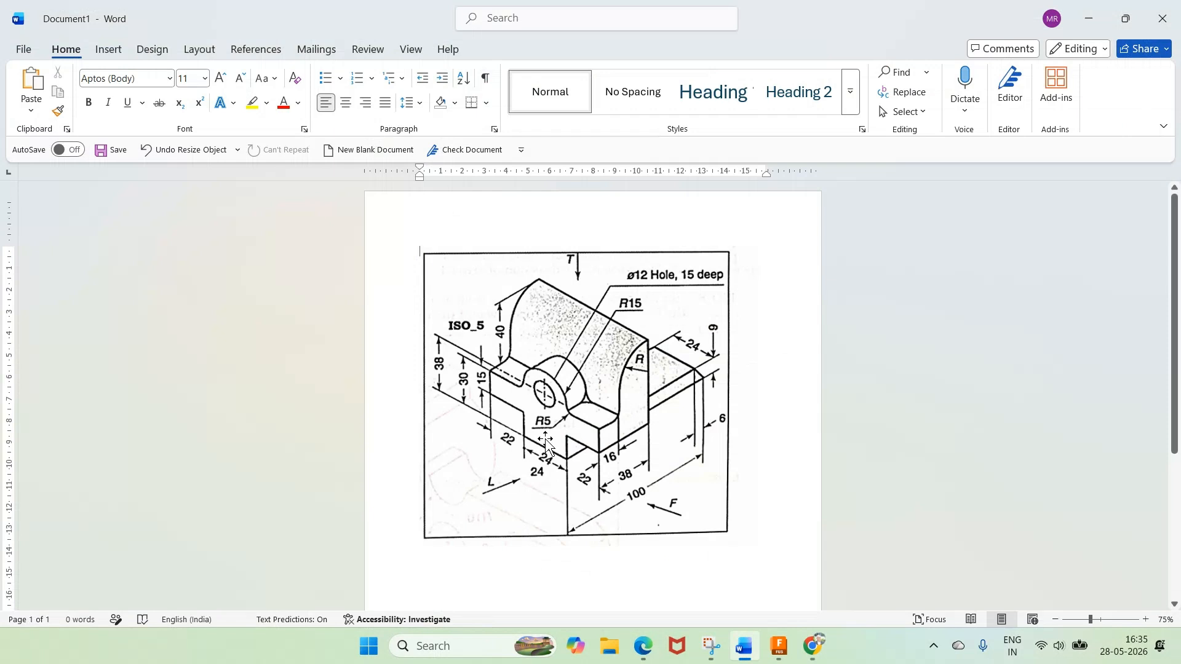
pyautogui.click(778, 647)
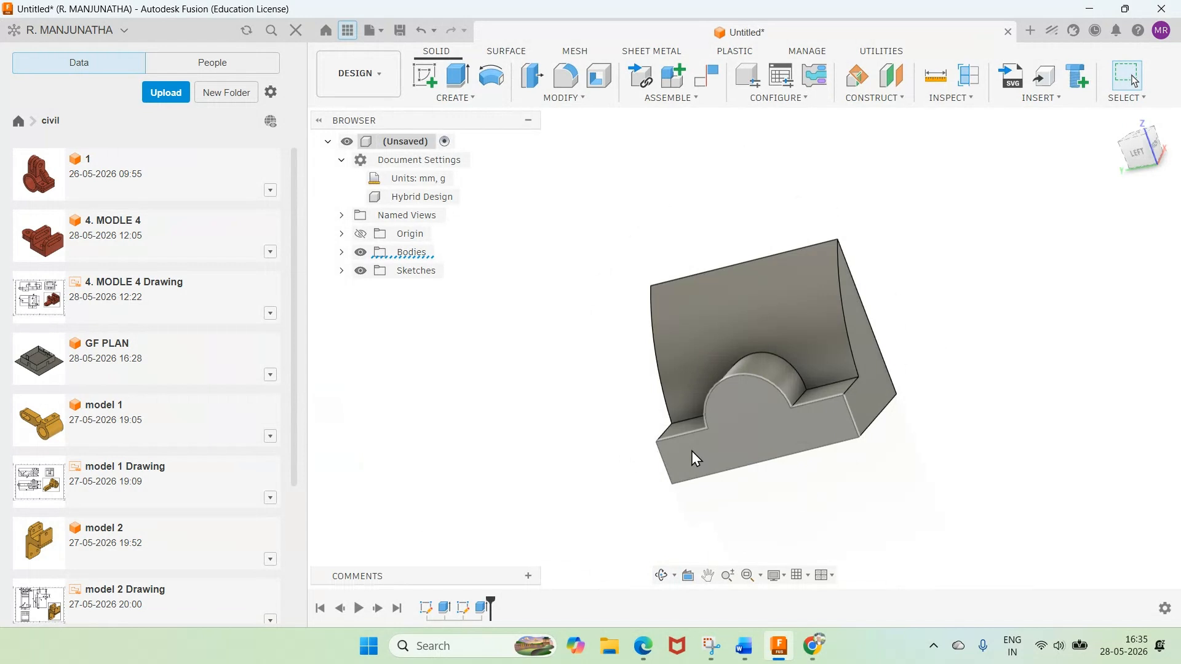
# Step: Start a sketch on the block's front face and draw a rectangle about 34 by 18 mm hanging below its bottom edge
pyautogui.click(428, 79)
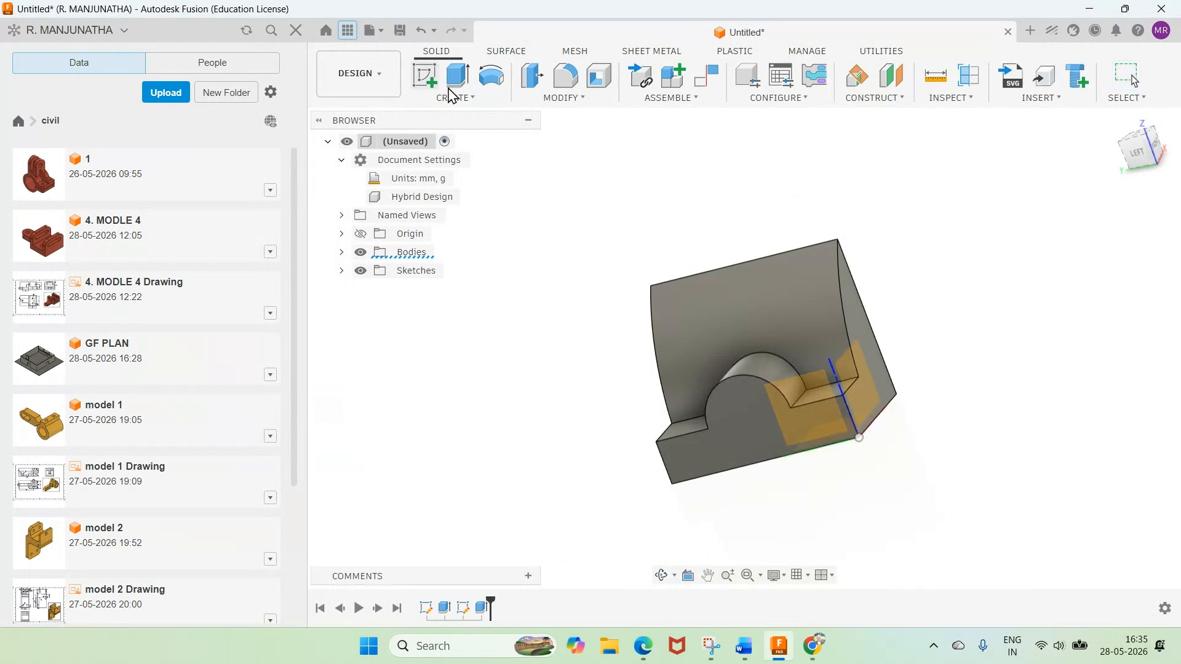
pyautogui.click(456, 78)
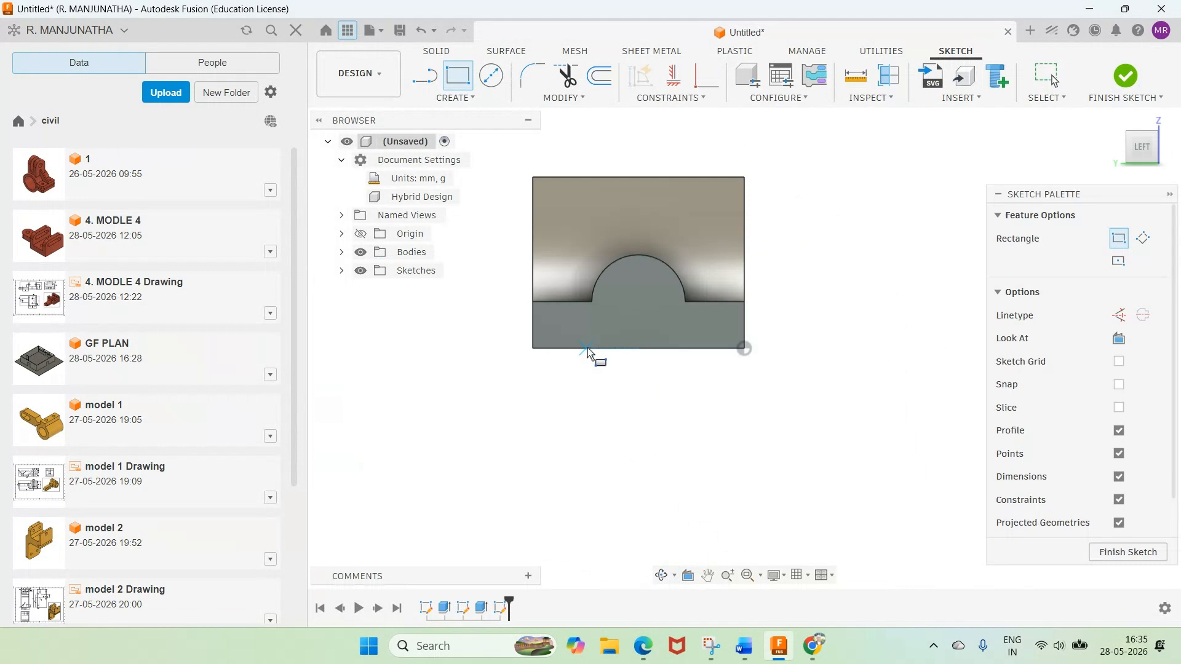
pyautogui.click(587, 348)
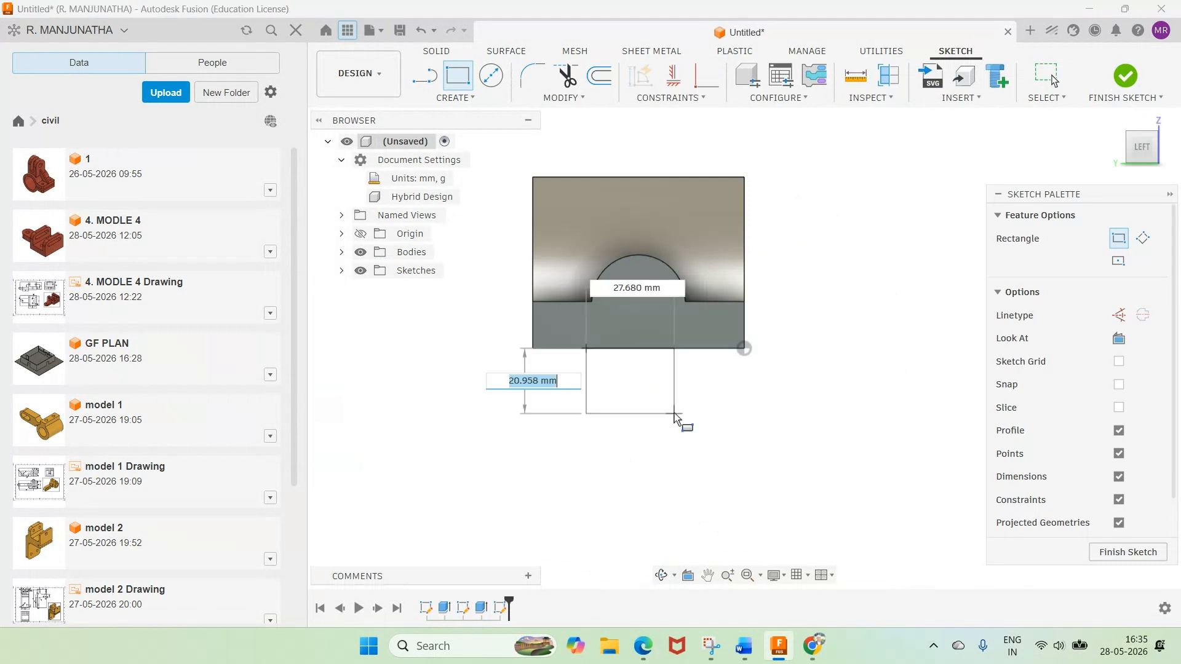
pyautogui.click(674, 415)
pyautogui.hotkey('alt', 'Tab')
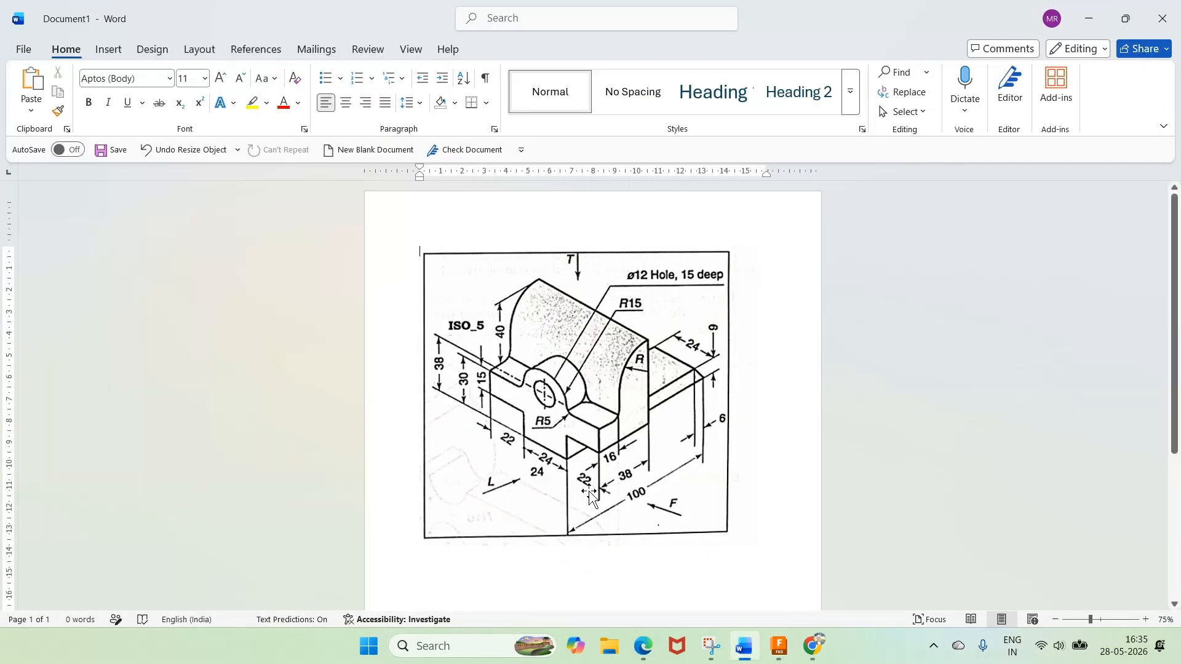
pyautogui.click(779, 645)
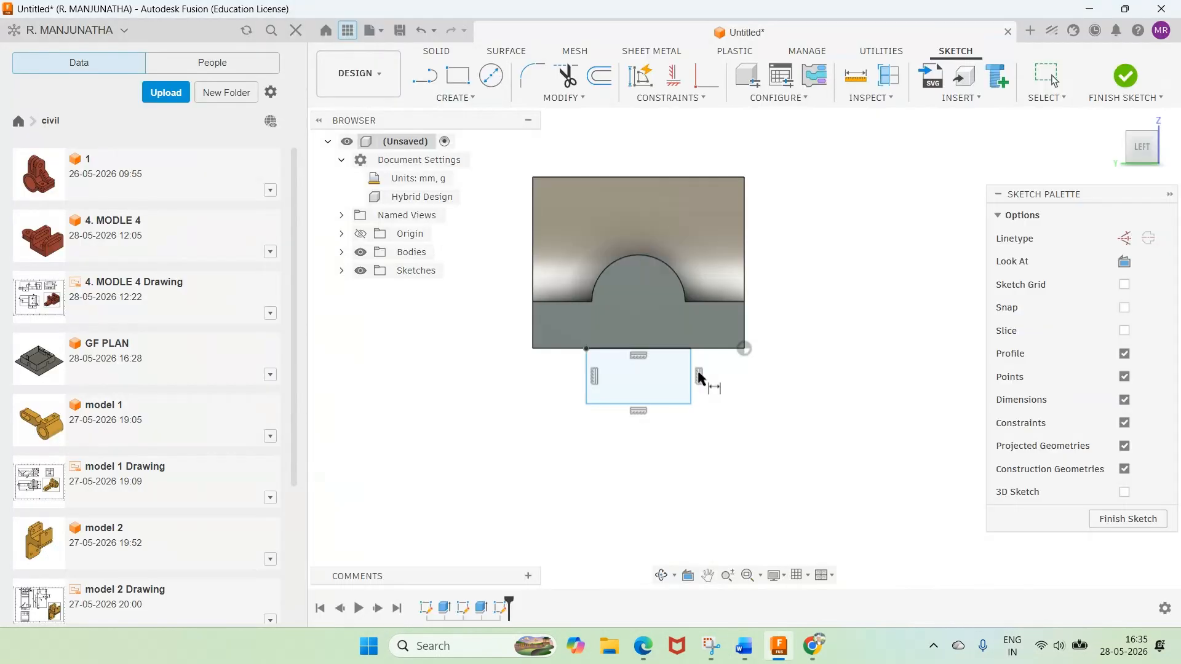
# Step: Dimension the rectangle's nearer vertical side at 22 mm from the block's lower corner at the origin
pyautogui.click(698, 373)
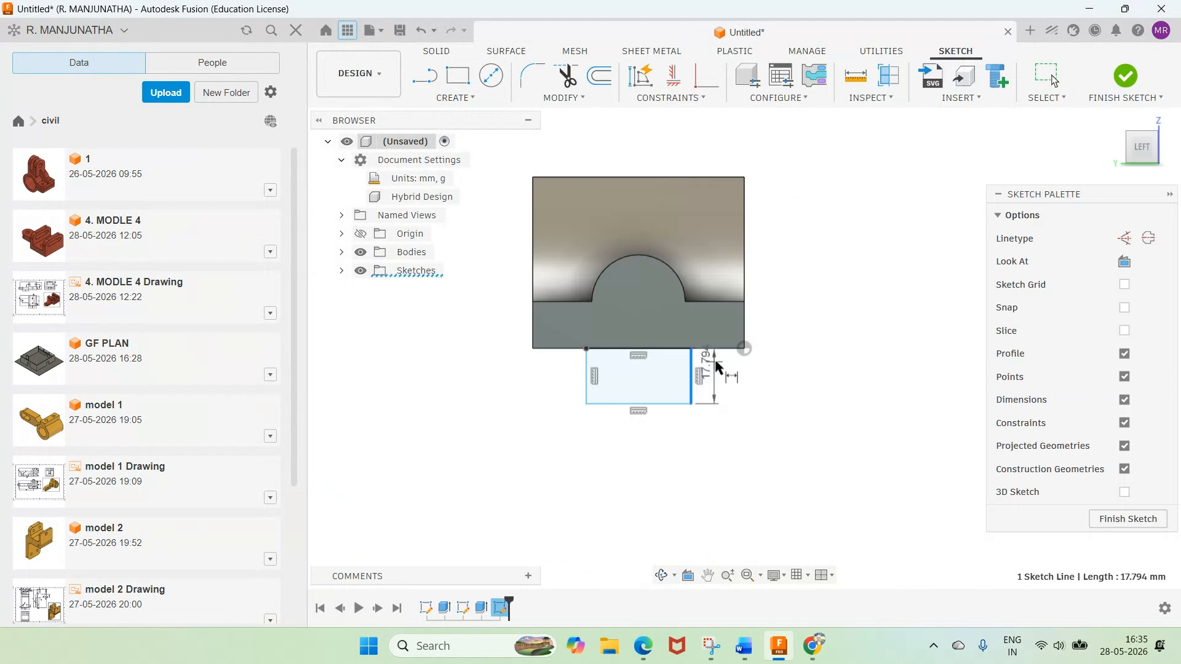
pyautogui.click(744, 348)
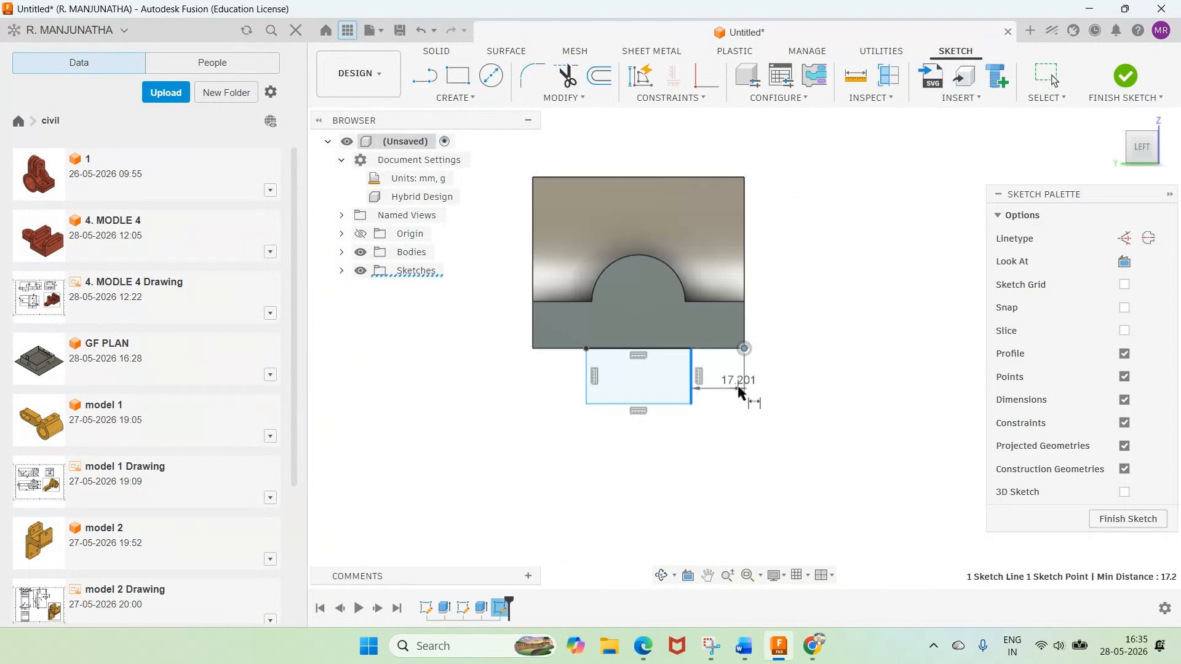
pyautogui.click(740, 392)
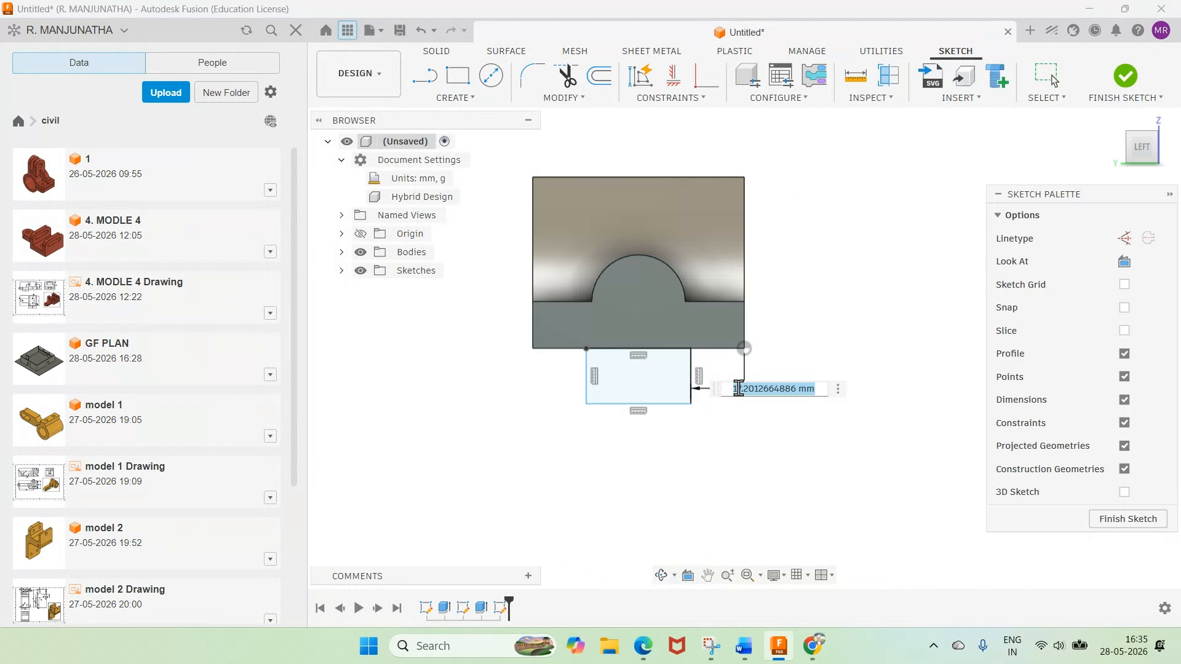
pyautogui.write('22')
pyautogui.press('Return')
# Step: Dimension the rectangle's width at 24 mm and check its distance to the block's opposite lower corner
pyautogui.click(646, 404)
pyautogui.click(651, 438)
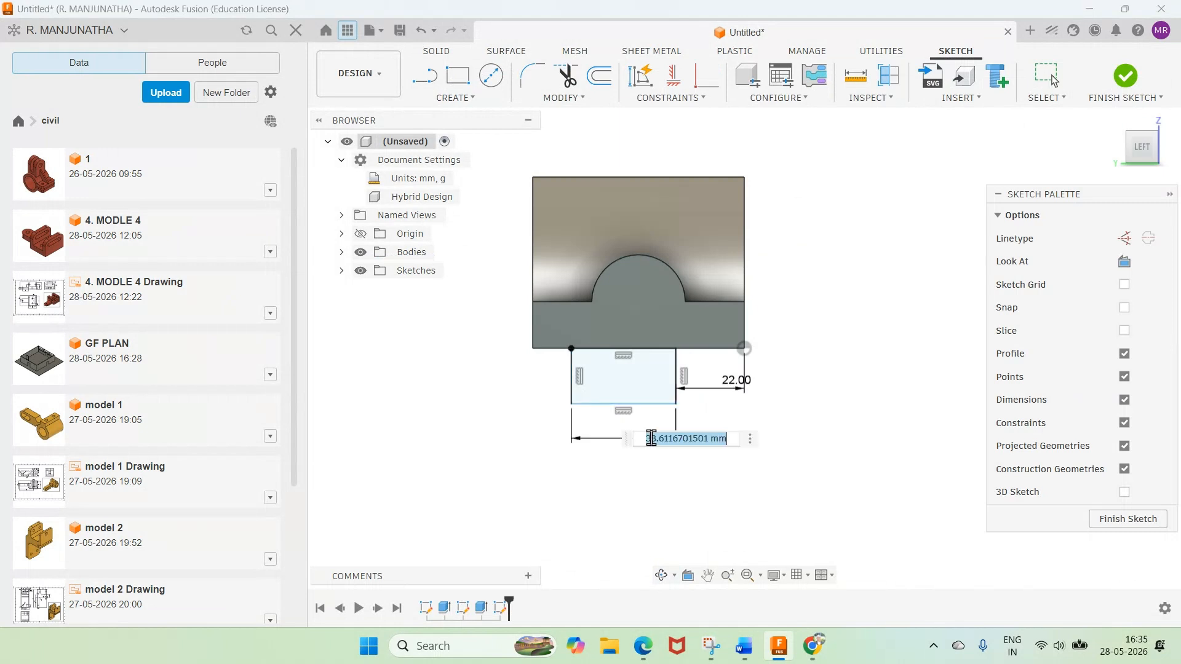
pyautogui.write('24')
pyautogui.press('Return')
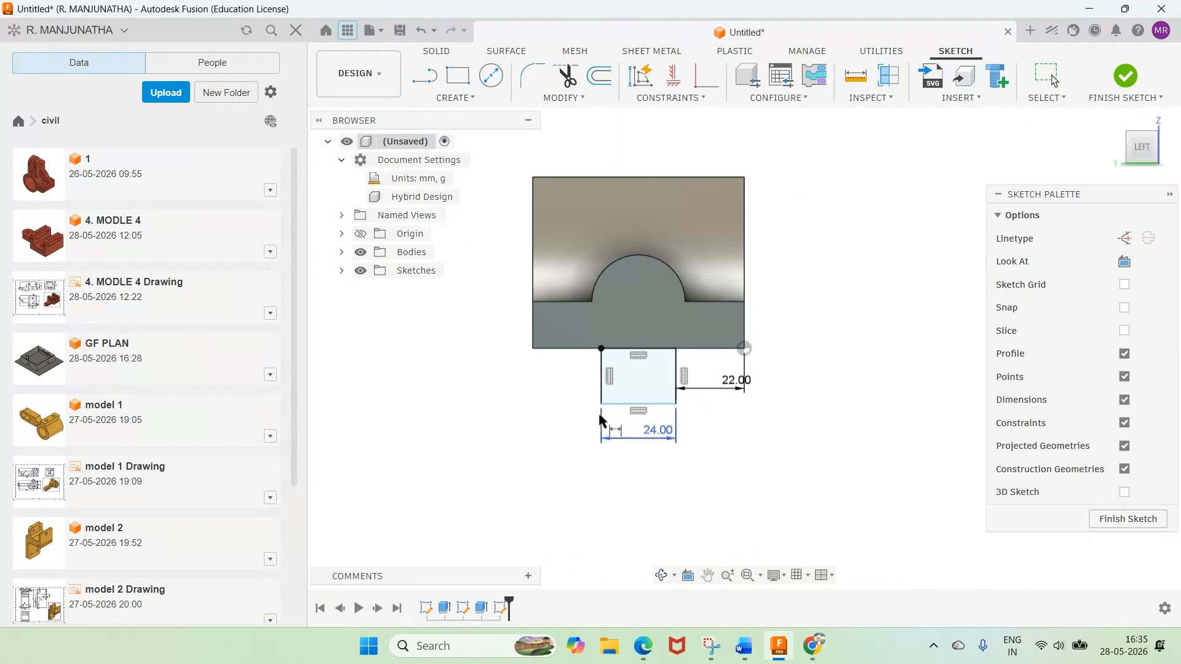
pyautogui.click(601, 349)
pyautogui.click(532, 349)
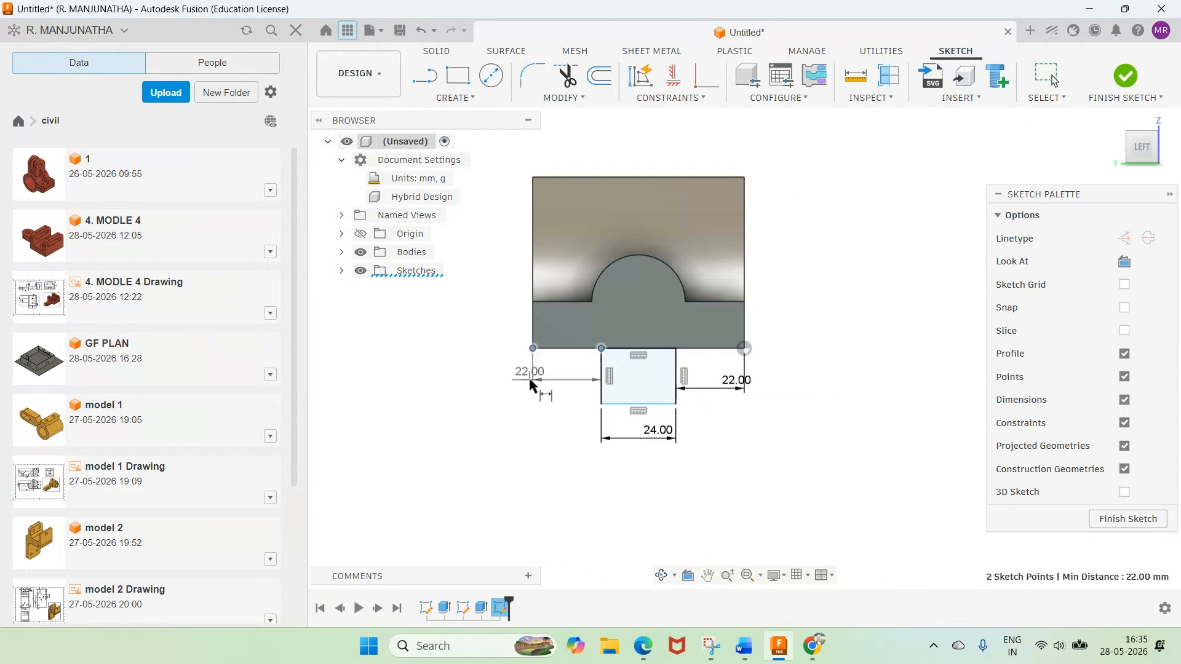
pyautogui.press('Escape')
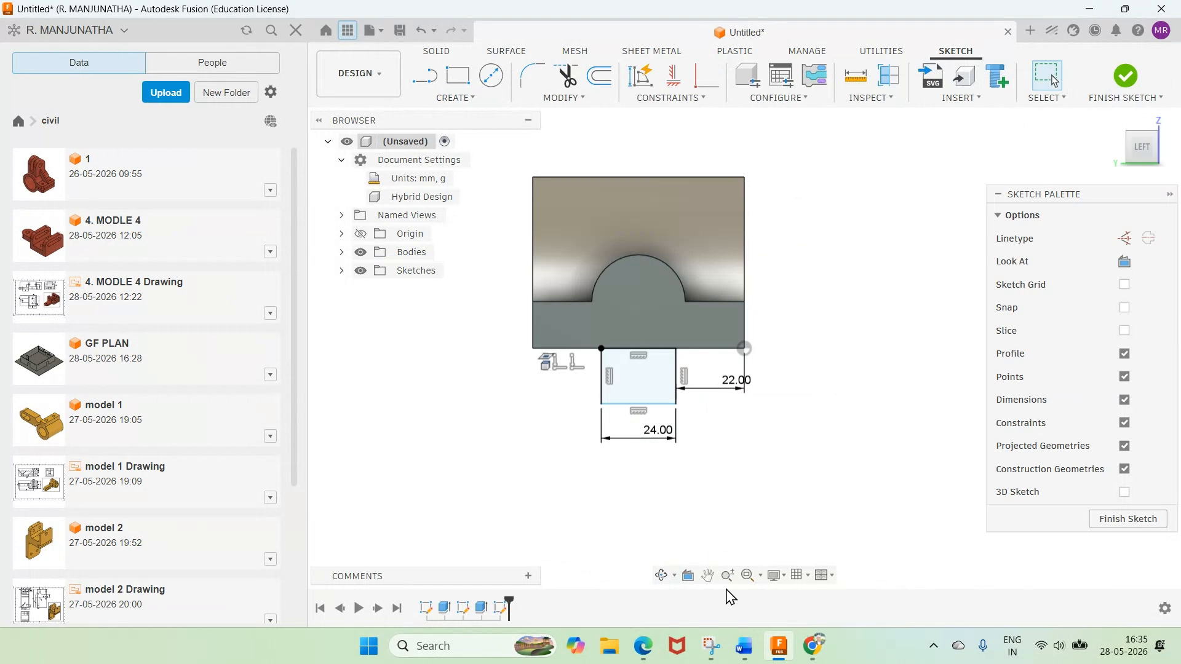
# Step: Check the reference drawing, dimension the height from the boss centre to the rectangle's bottom edge at 30 mm, and finish the sketch
pyautogui.click(745, 646)
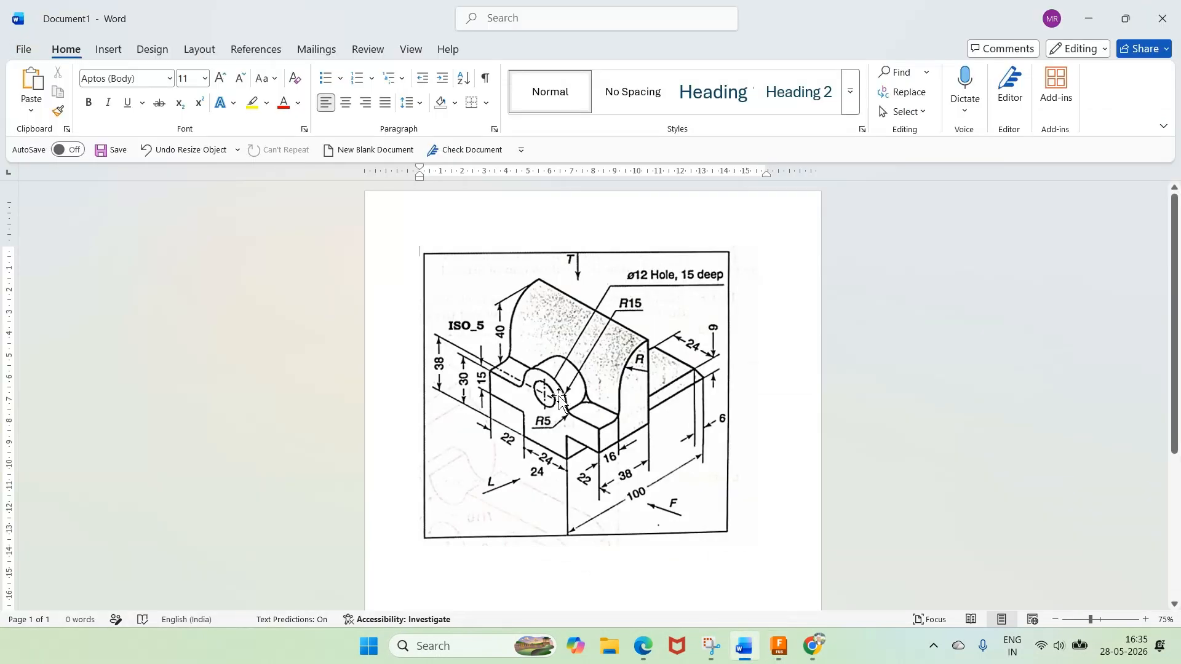
pyautogui.hotkey('alt', 'Tab')
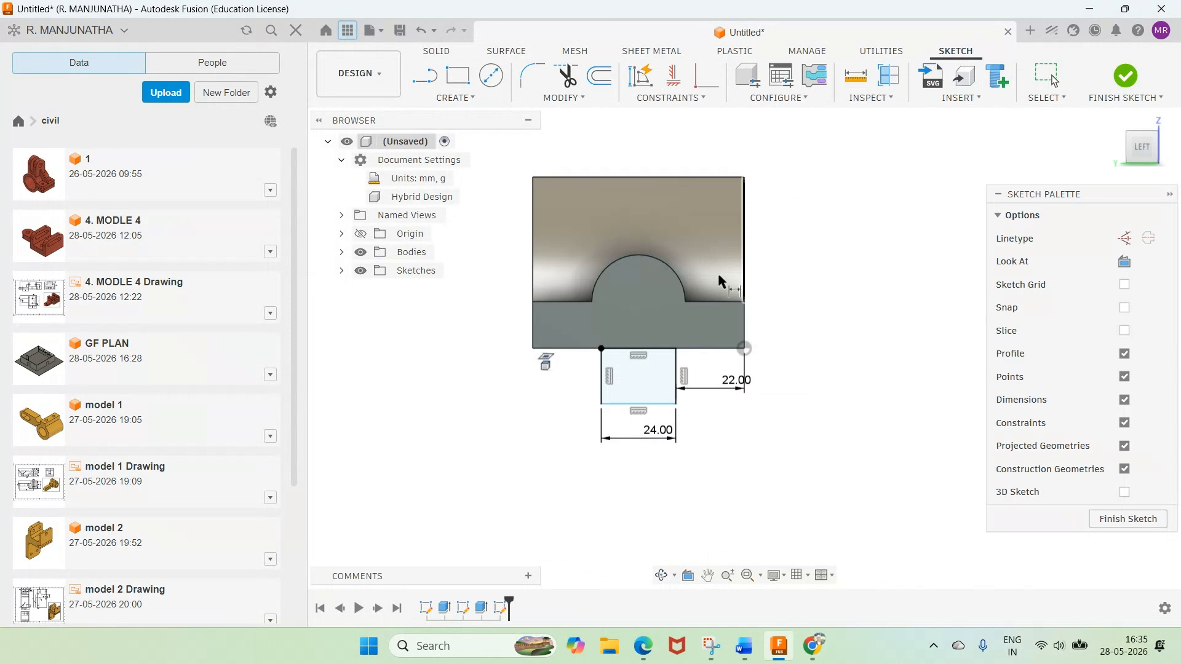
pyautogui.click(681, 272)
pyautogui.click(811, 380)
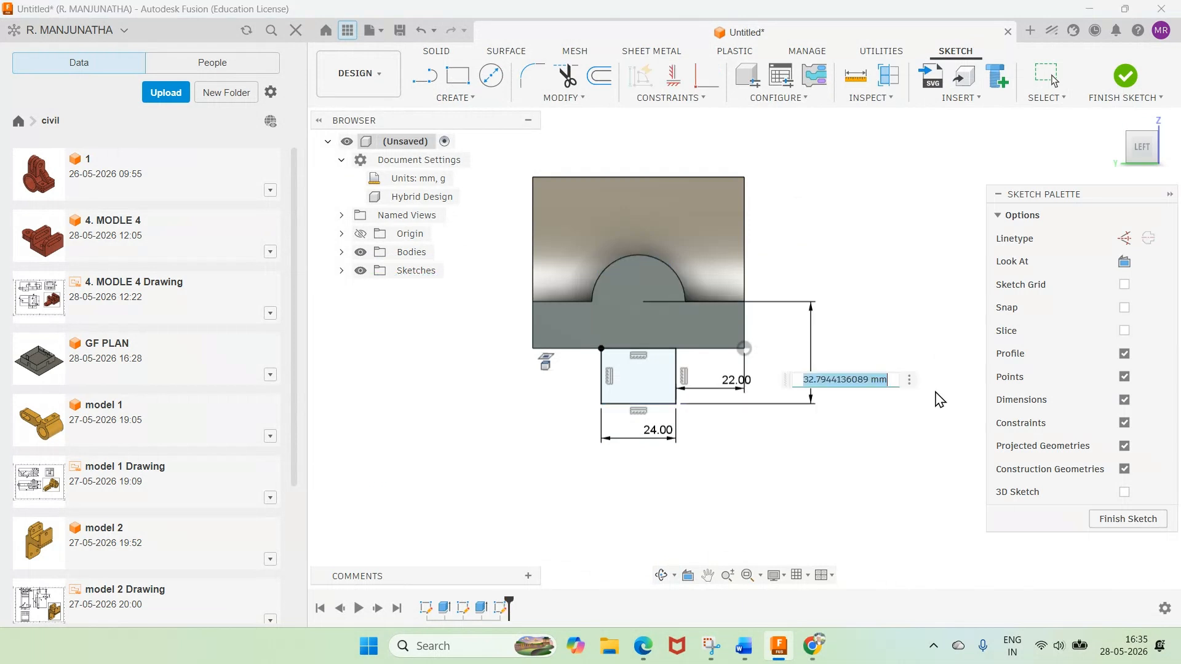
pyautogui.write('30')
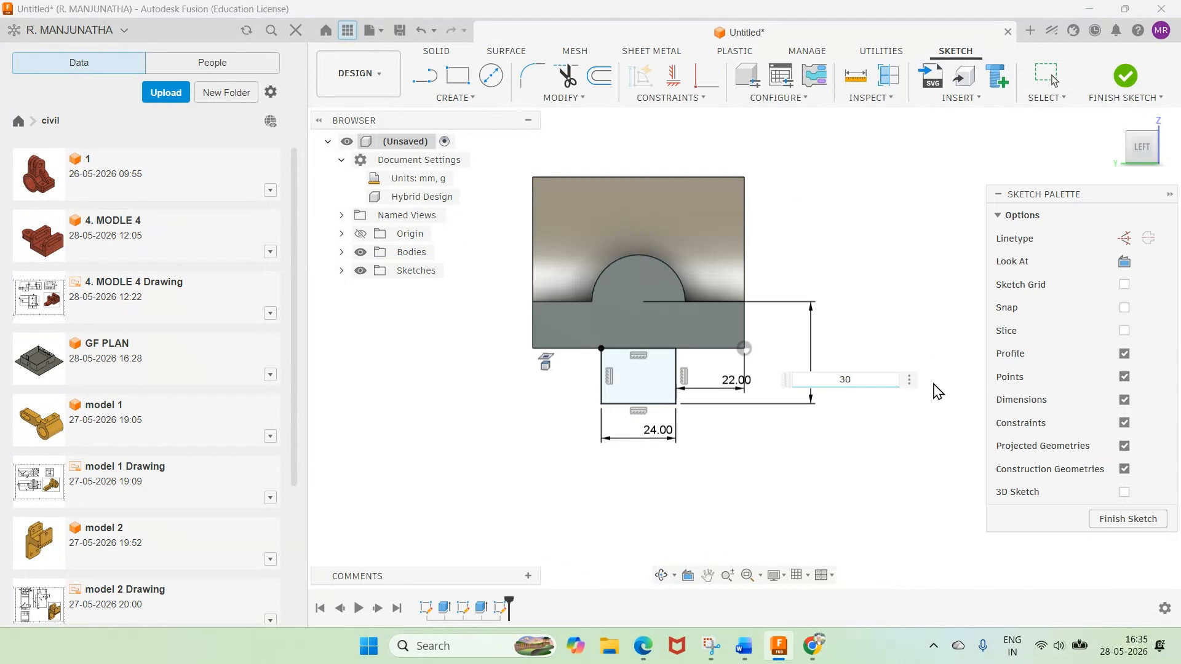
pyautogui.click(1126, 77)
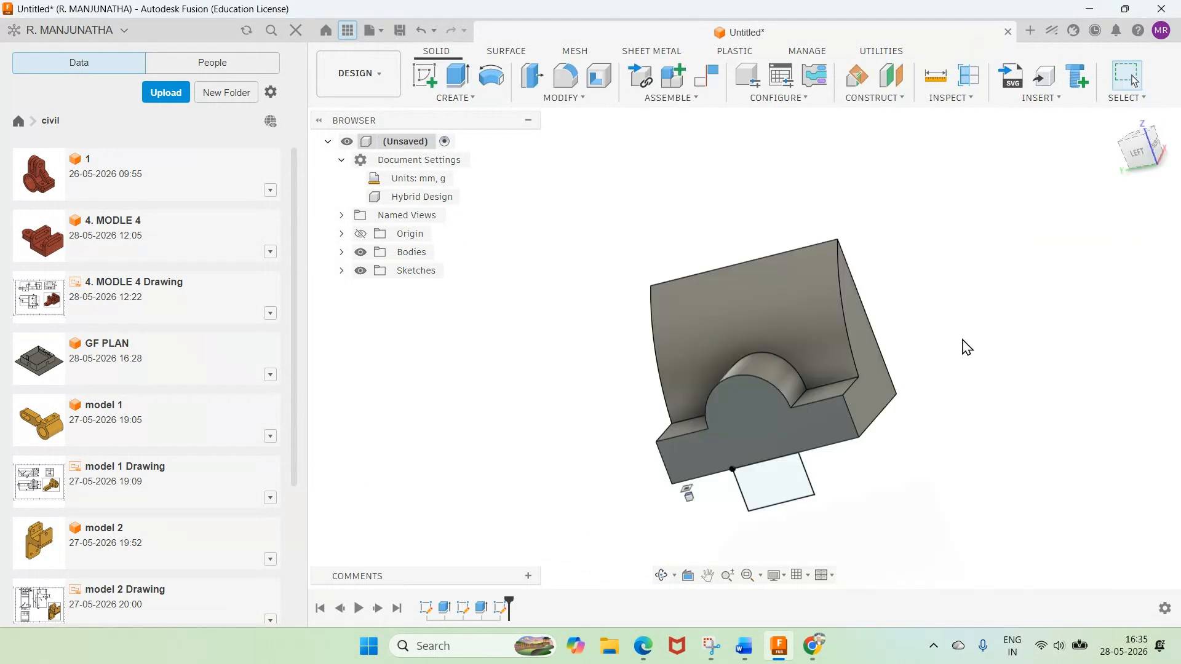
# Step: Consult the reference drawing and extrude the rectangle -100 mm beneath the block, joining it to the body
pyautogui.moveTo(784, 657)
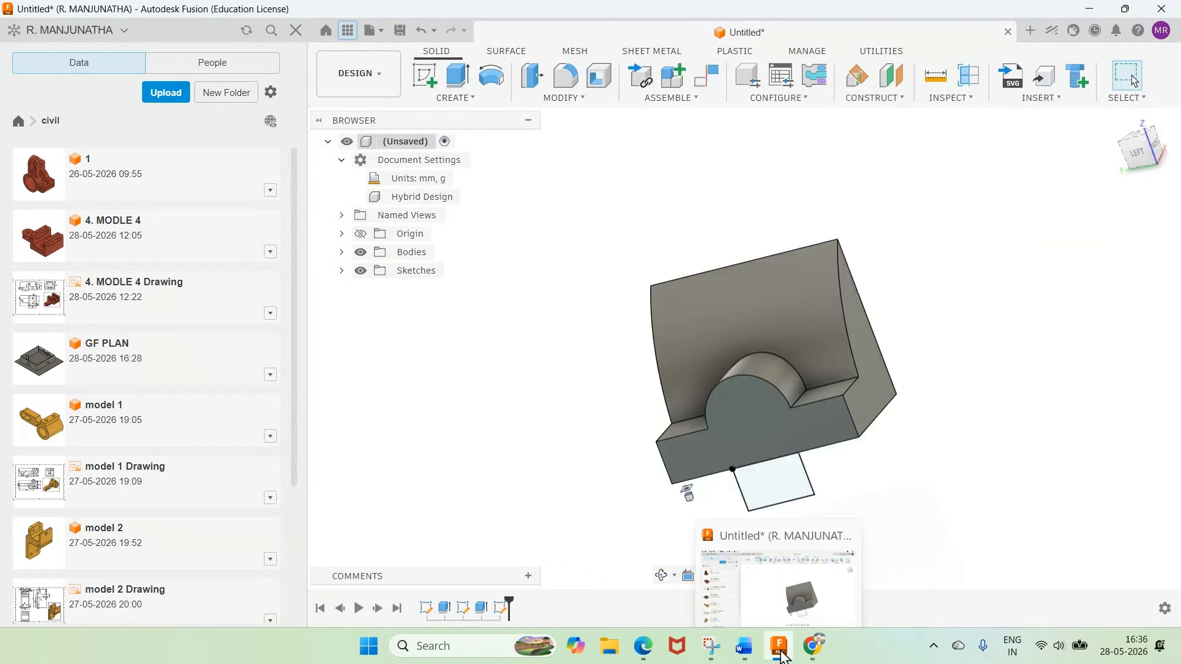
pyautogui.click(745, 652)
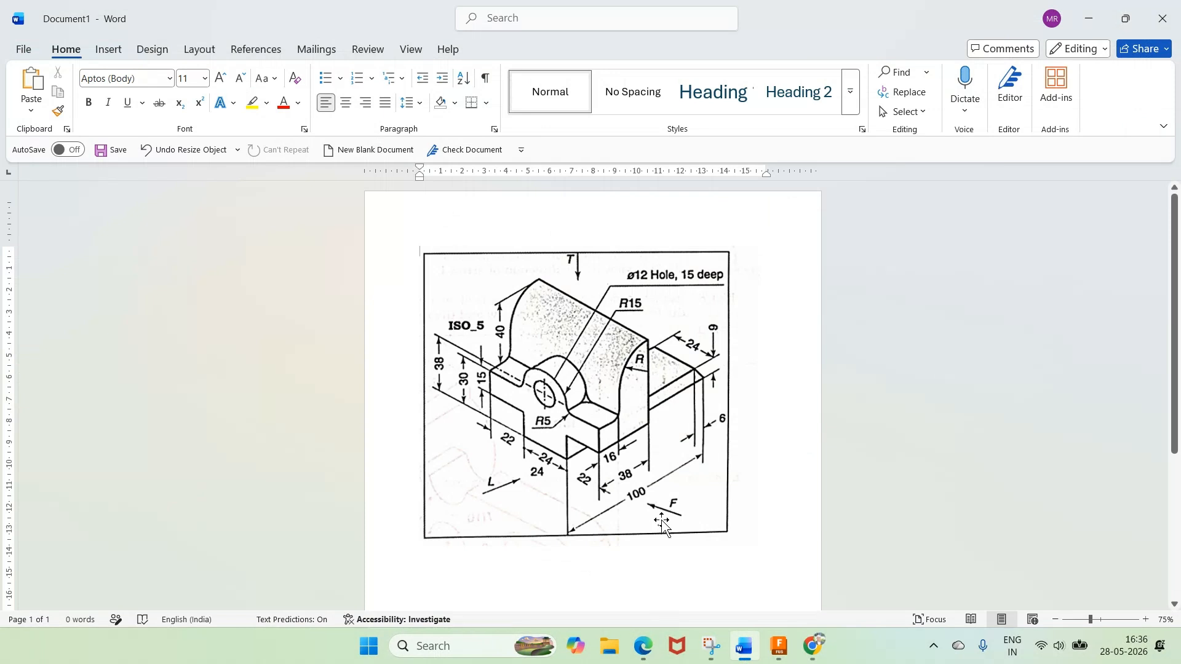
pyautogui.hotkey('alt', 'Tab')
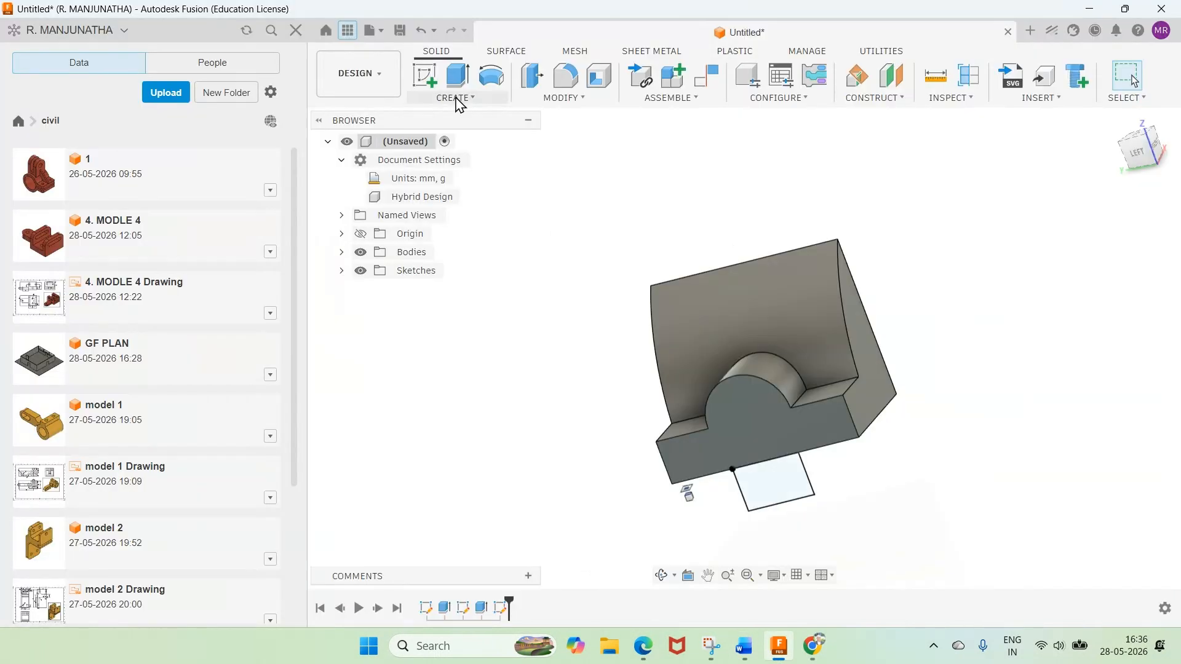
pyautogui.press('e')
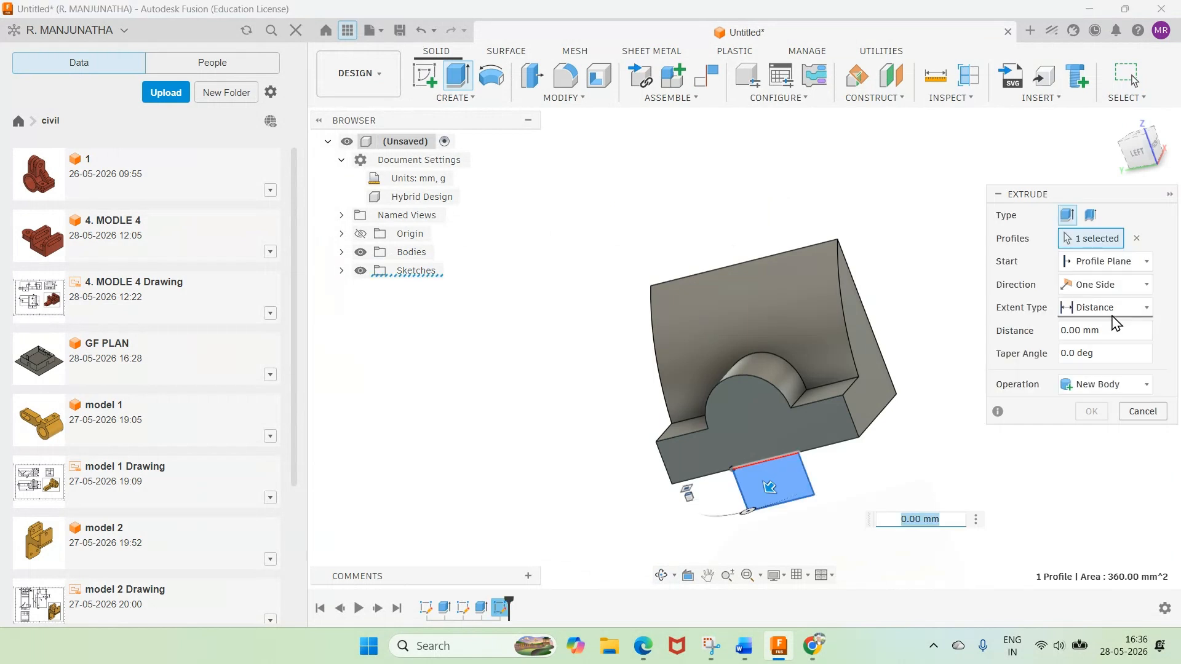
pyautogui.write('-100')
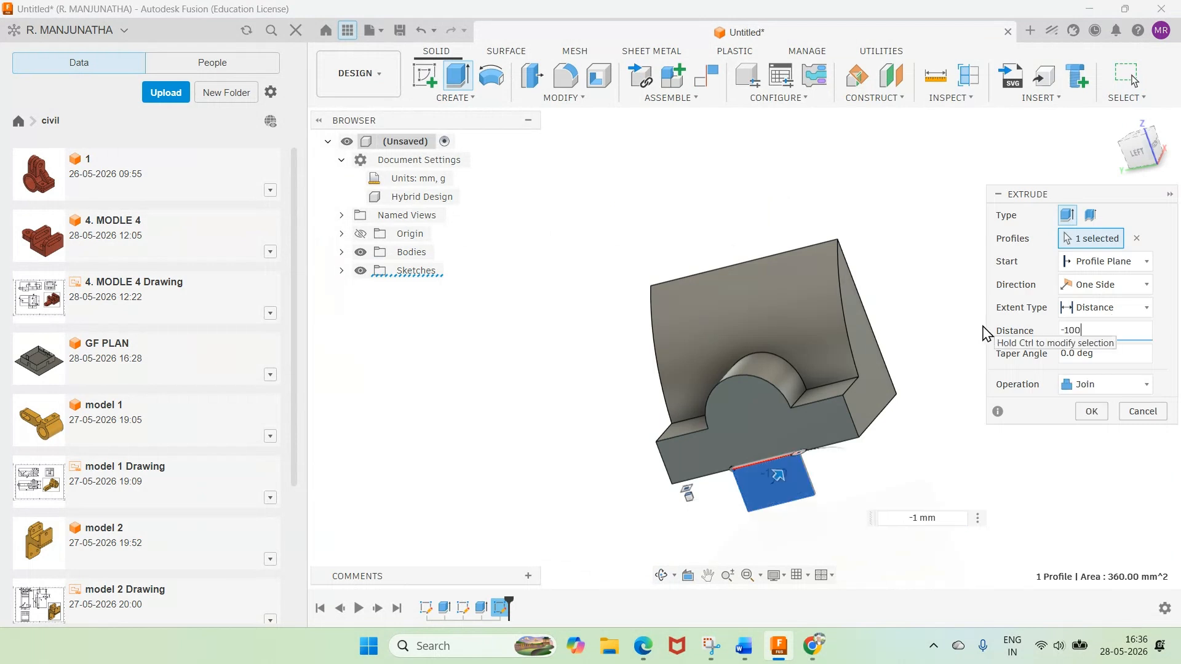
pyautogui.click(1090, 412)
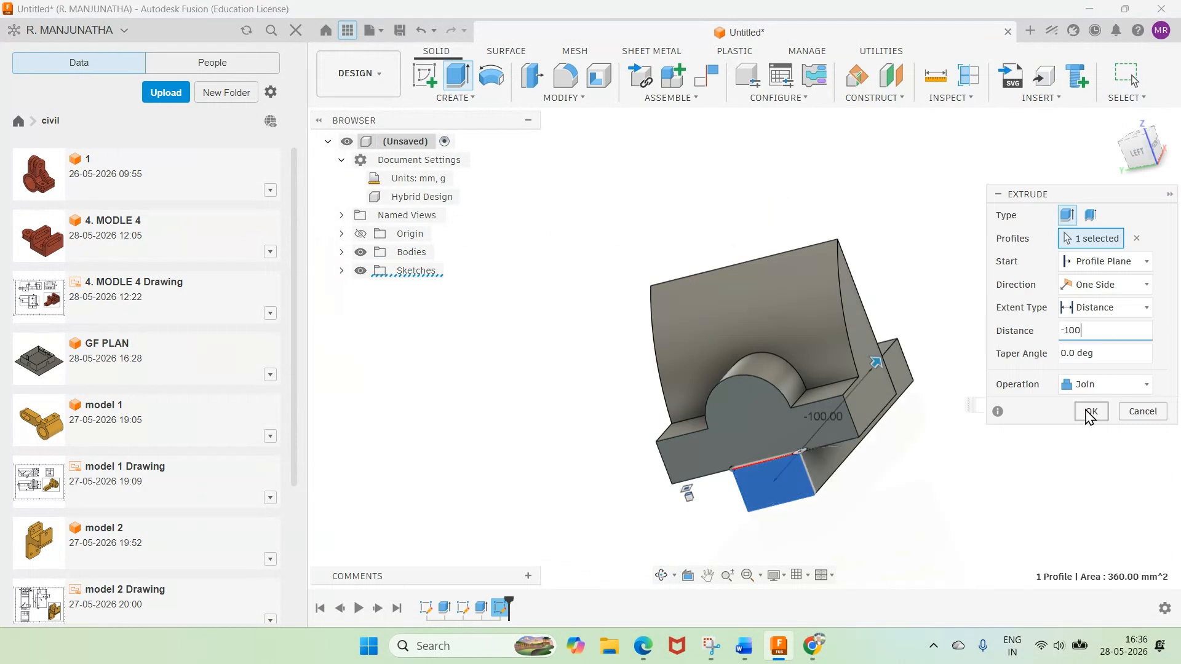
pyautogui.click(1097, 128)
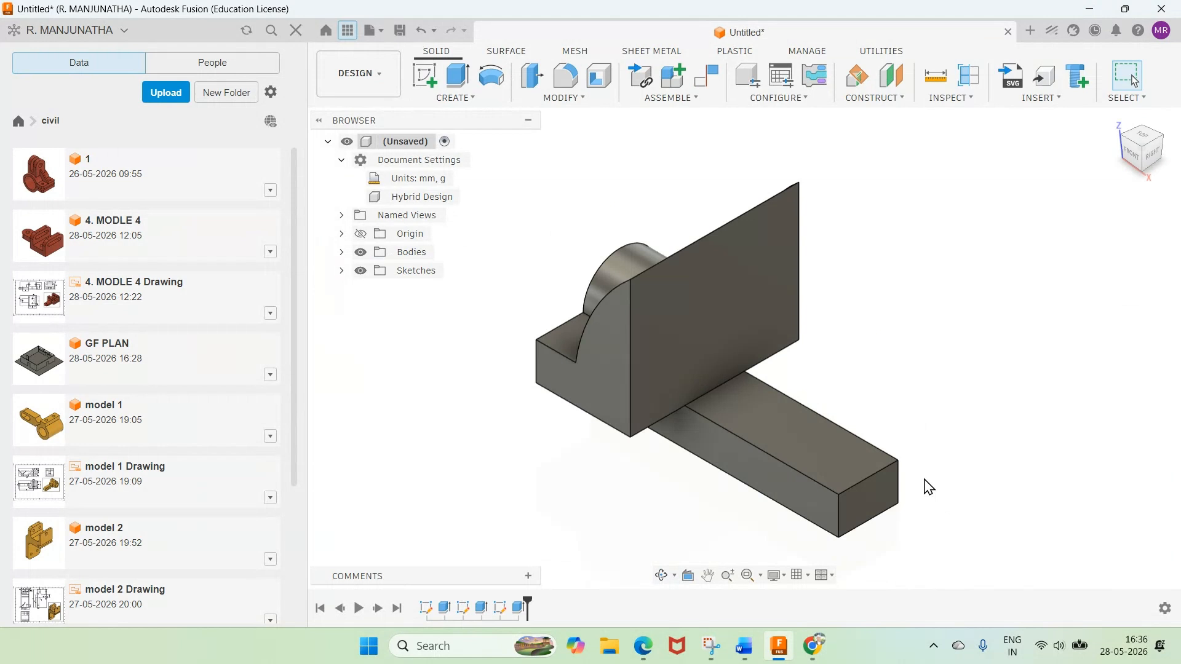
# Step: Recheck the reference drawing and edit the base extrusion's distance to -38 mm, flush with the block's back face
pyautogui.click(744, 646)
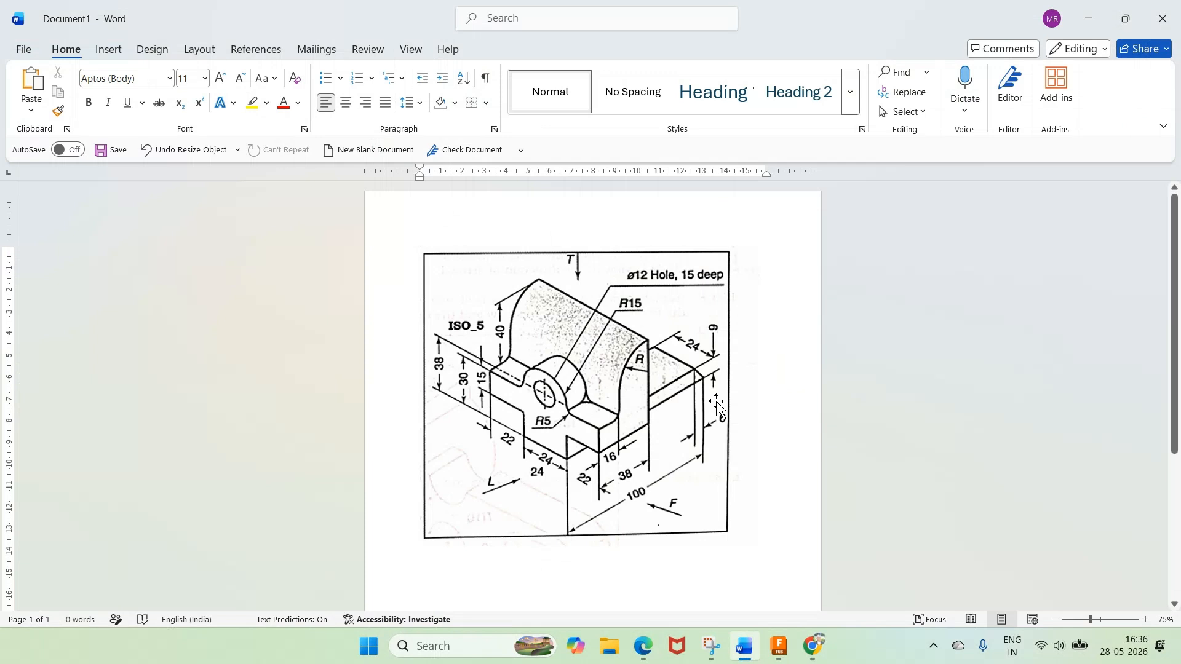
pyautogui.hotkey('alt', 'Tab')
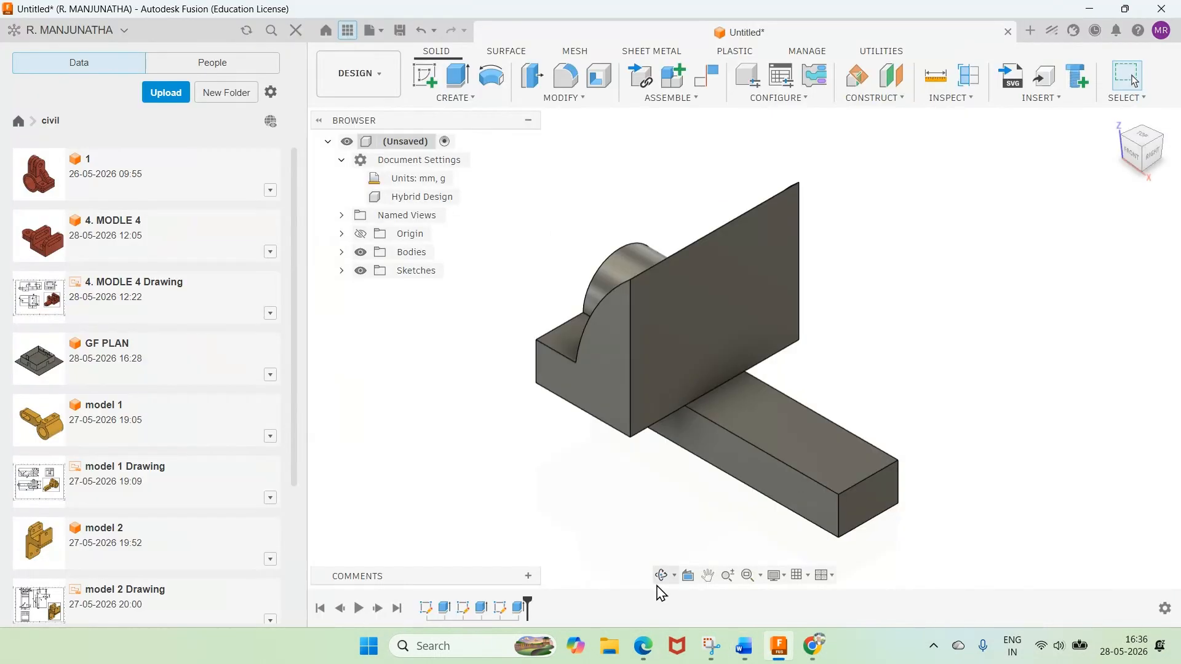
pyautogui.rightClick(520, 617)
pyautogui.click(556, 515)
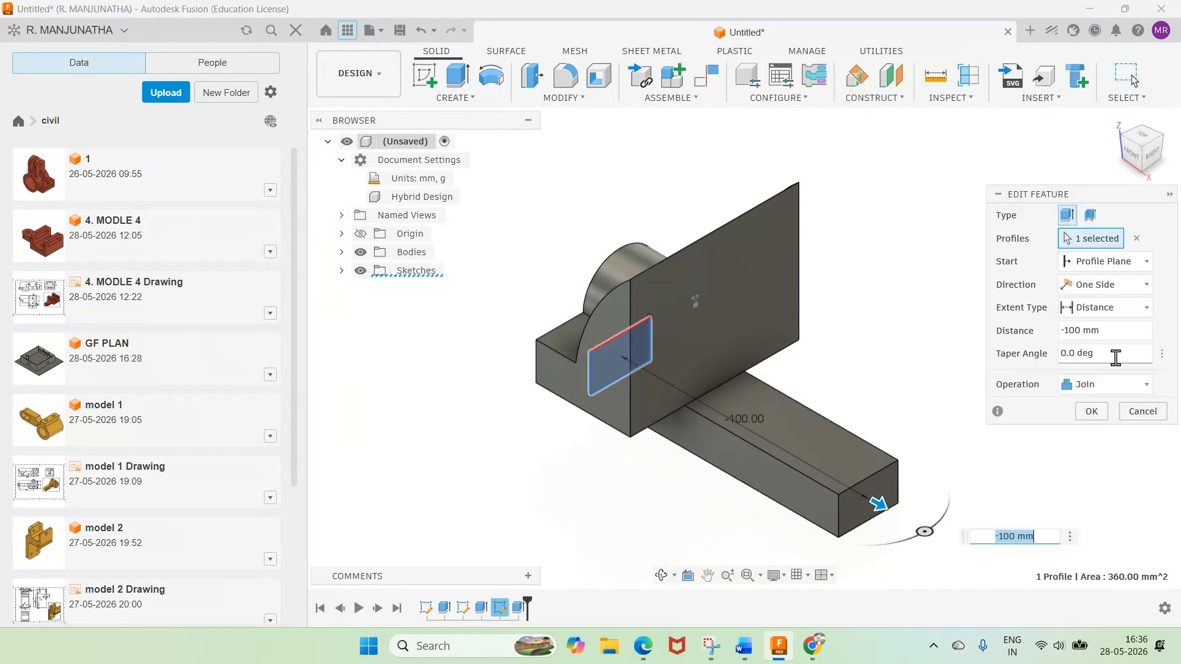
pyautogui.moveTo(745, 653)
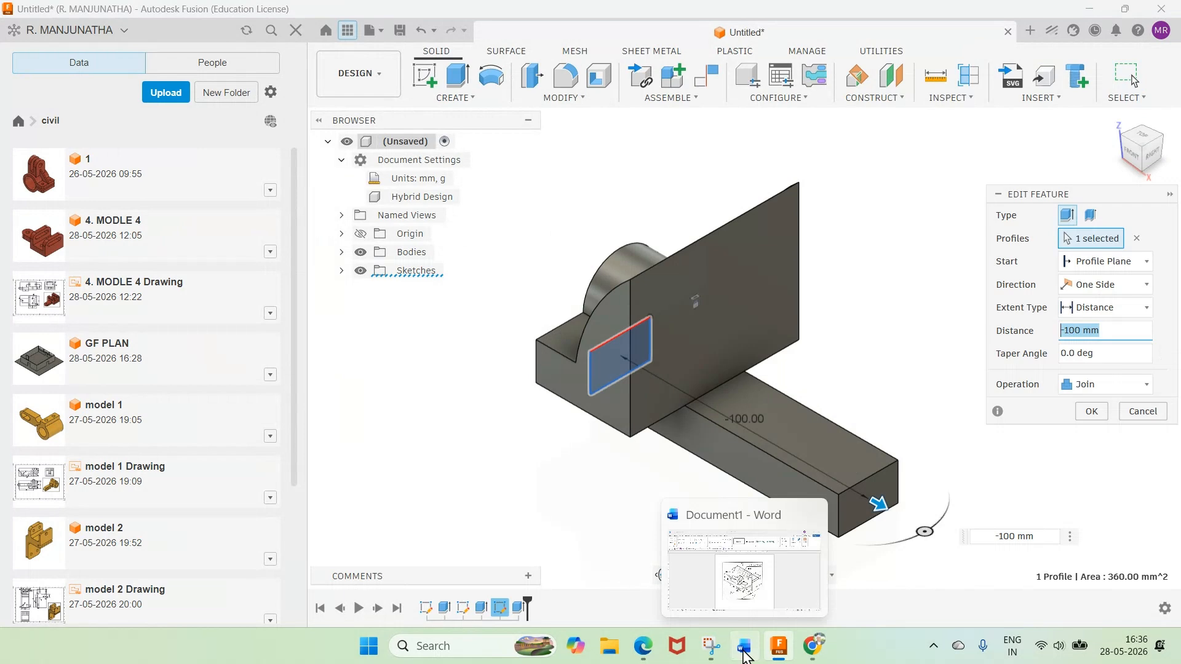
pyautogui.click(744, 654)
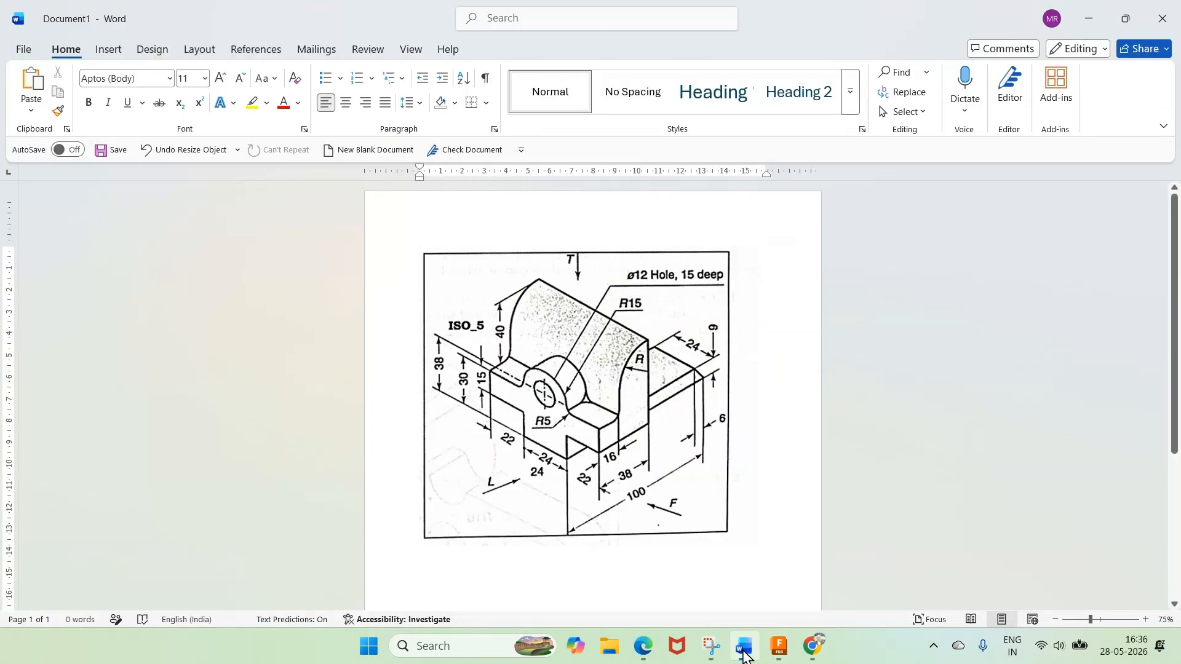
pyautogui.click(744, 656)
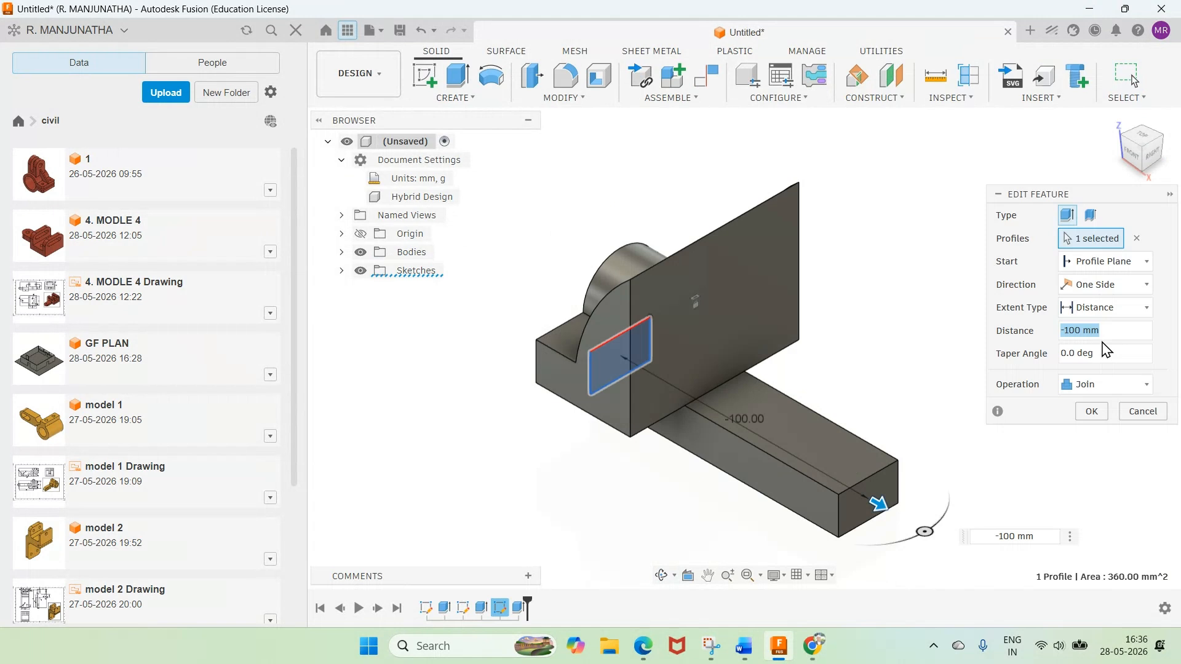
pyautogui.write('-')
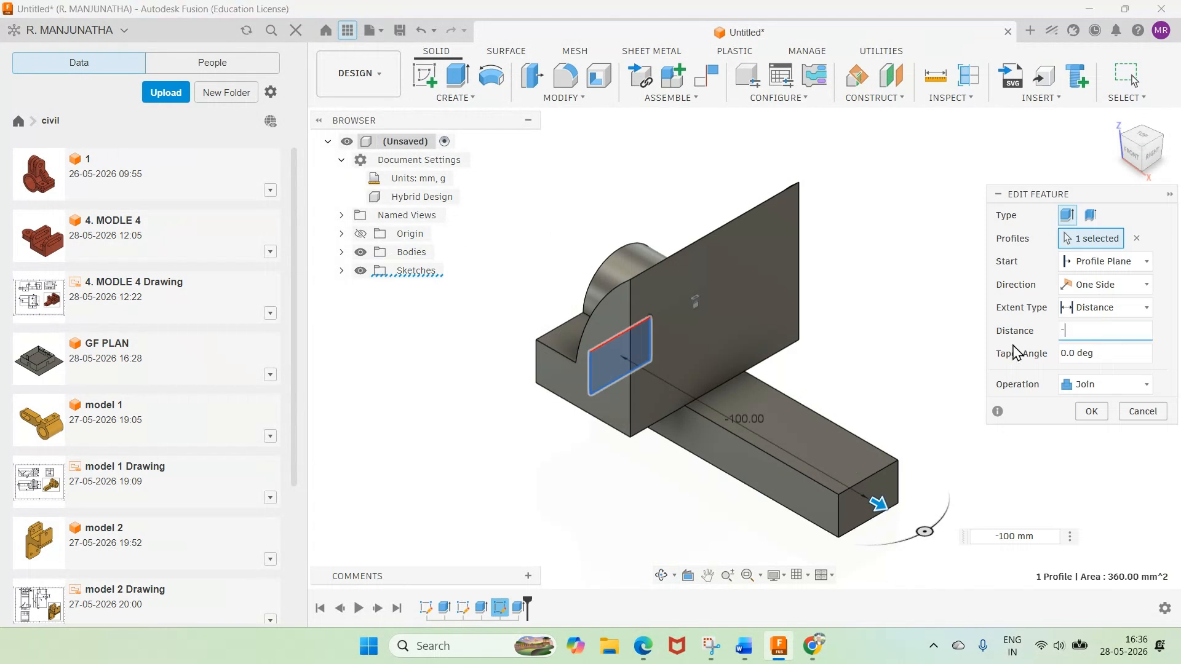
pyautogui.write('3')
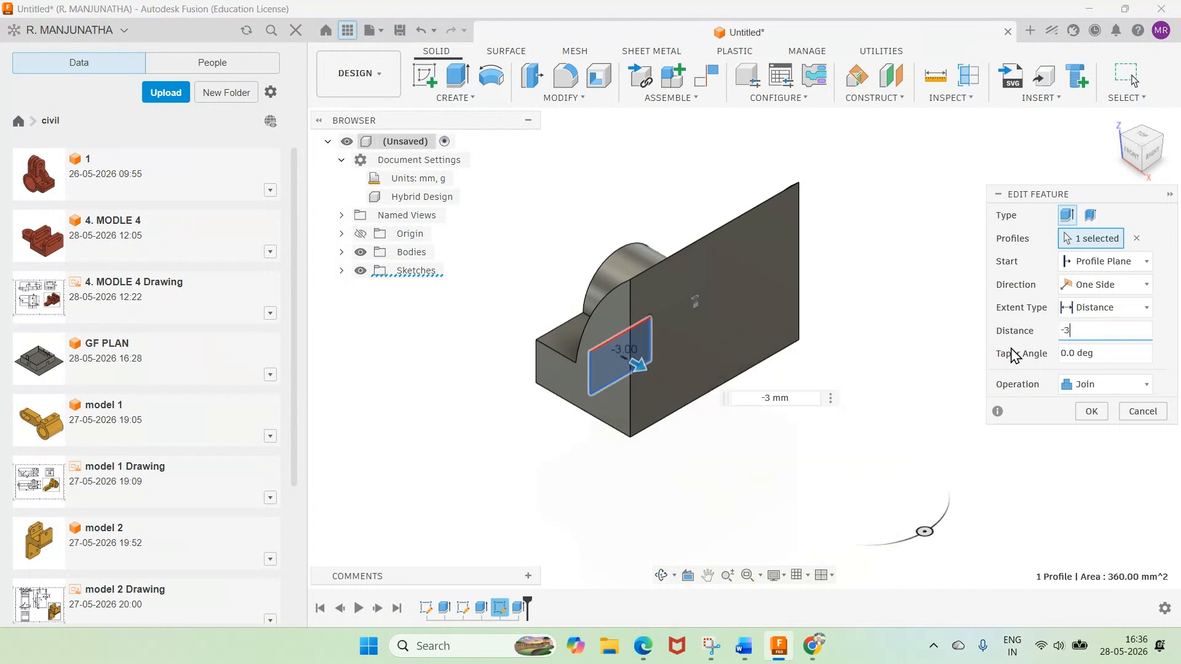
pyautogui.press('Return')
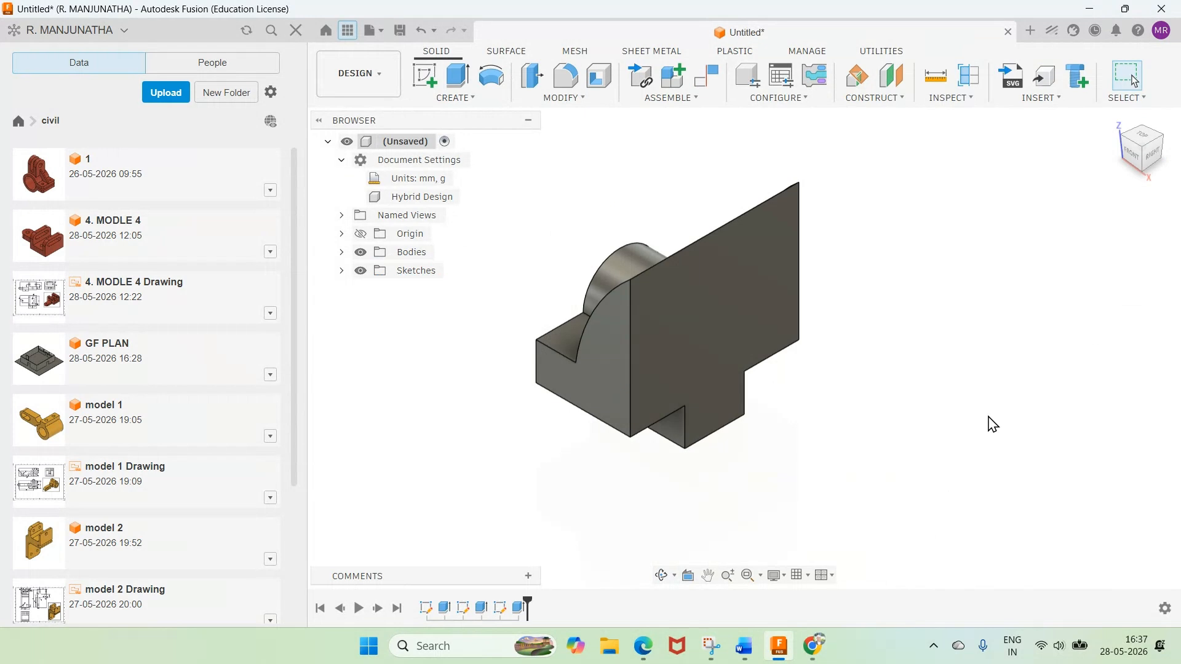
# Step: Compare the back of the model with the reference drawing
pyautogui.scroll(-1, 993, 424)
pyautogui.scroll(-2, 993, 425)
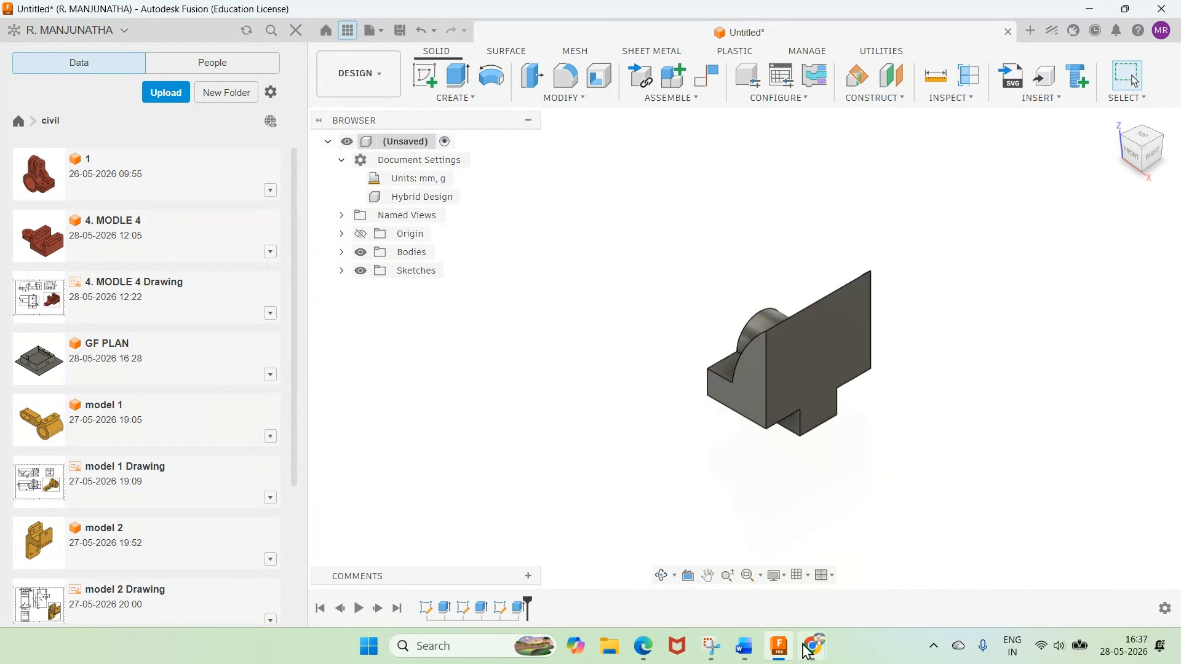
pyautogui.click(749, 651)
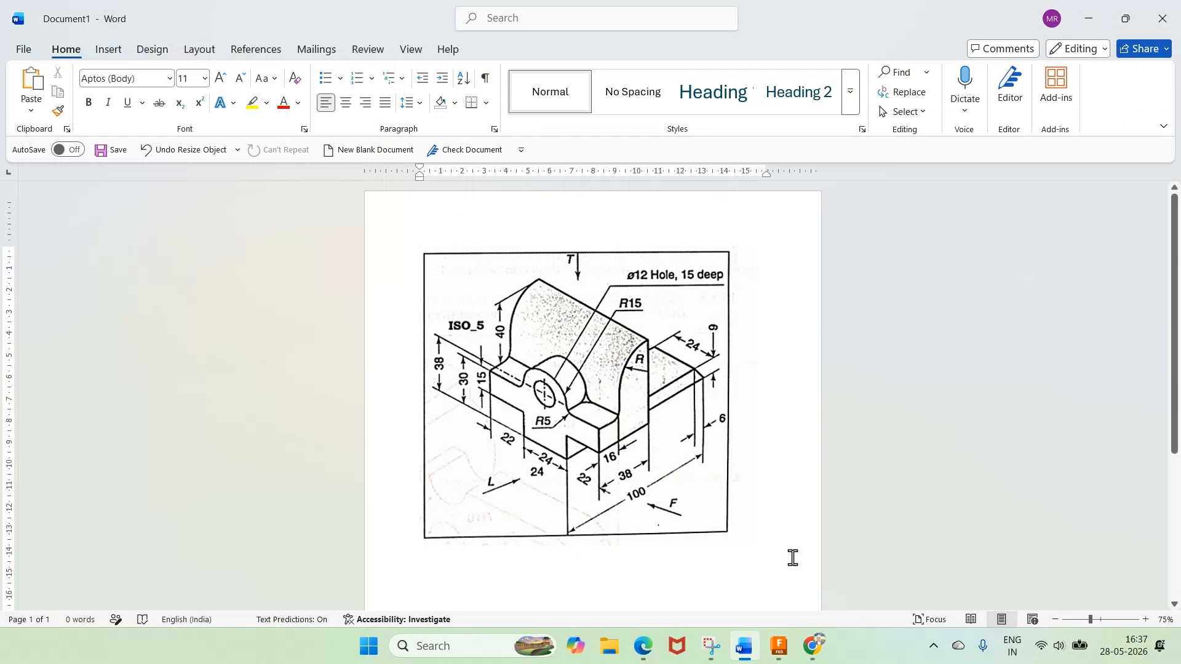
# Step: Start a sketch on the block's back face and draw a rectangle spanning the base rib's width from its lower corner
pyautogui.hotkey('alt', 'Tab')
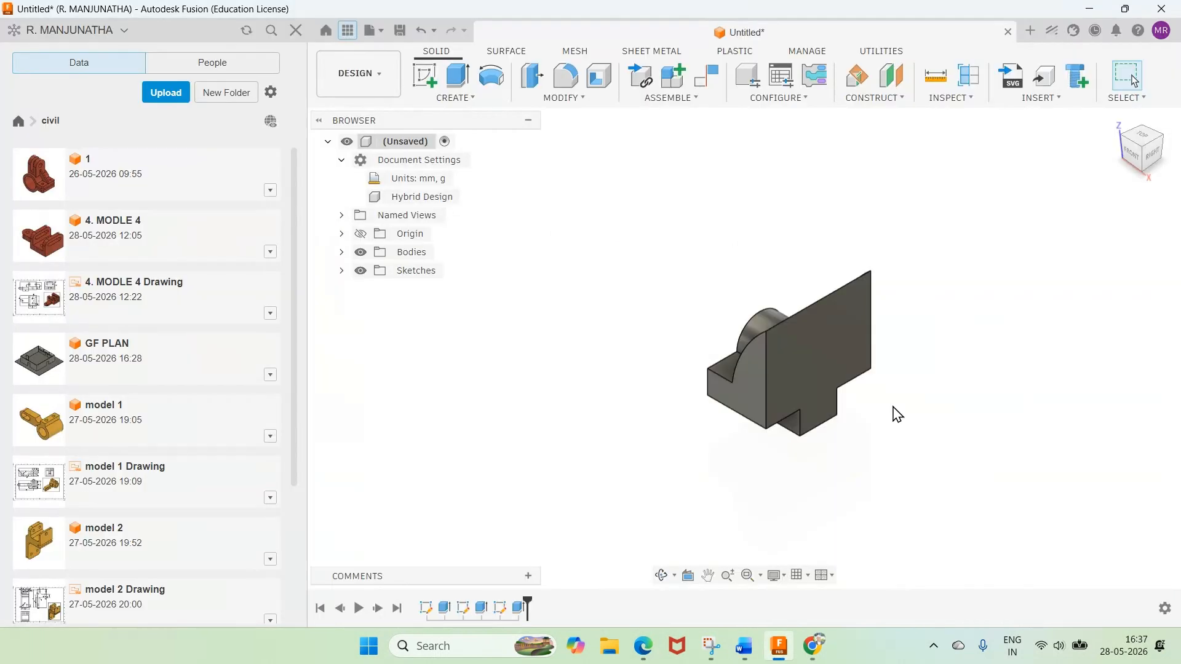
pyautogui.click(830, 411)
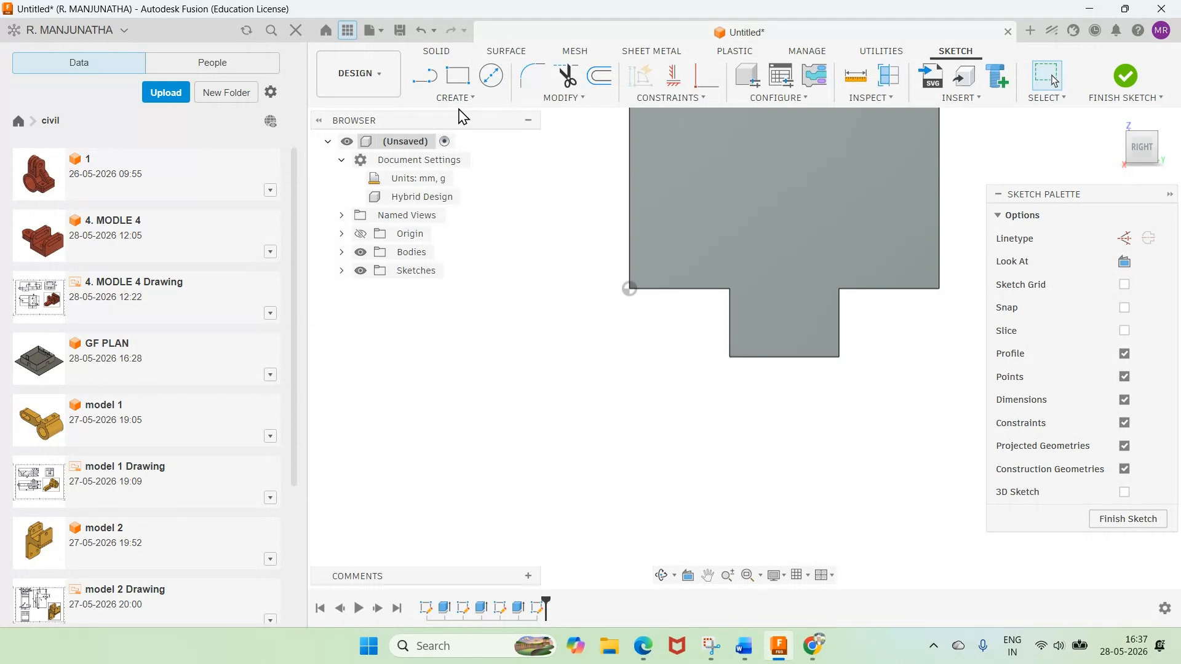
pyautogui.press('r')
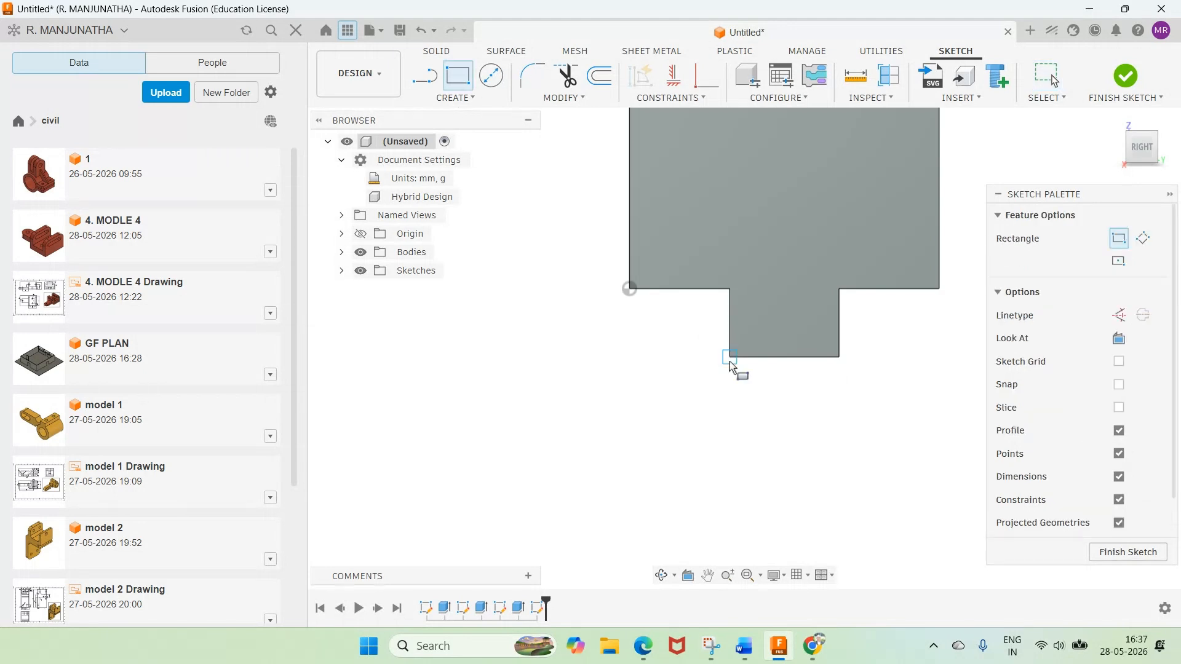
# Step: Dimension the rectangle's height at 6 mm and finish the sketch
pyautogui.press('d')
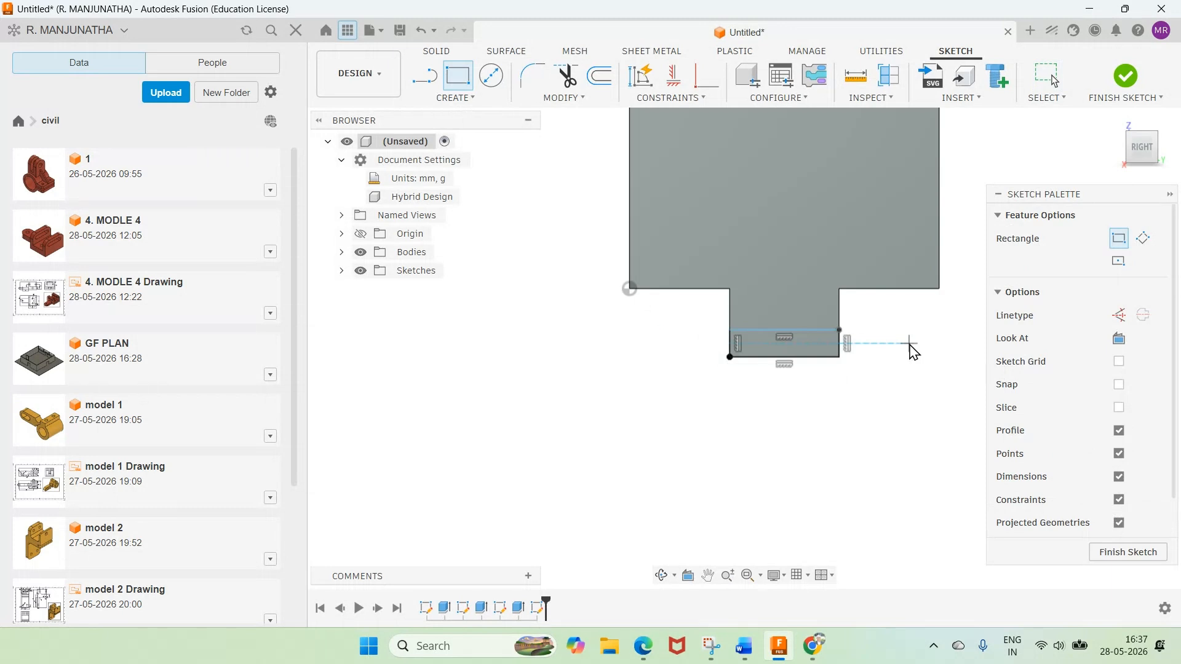
pyautogui.click(803, 330)
pyautogui.click(802, 357)
pyautogui.click(879, 345)
pyautogui.write('6')
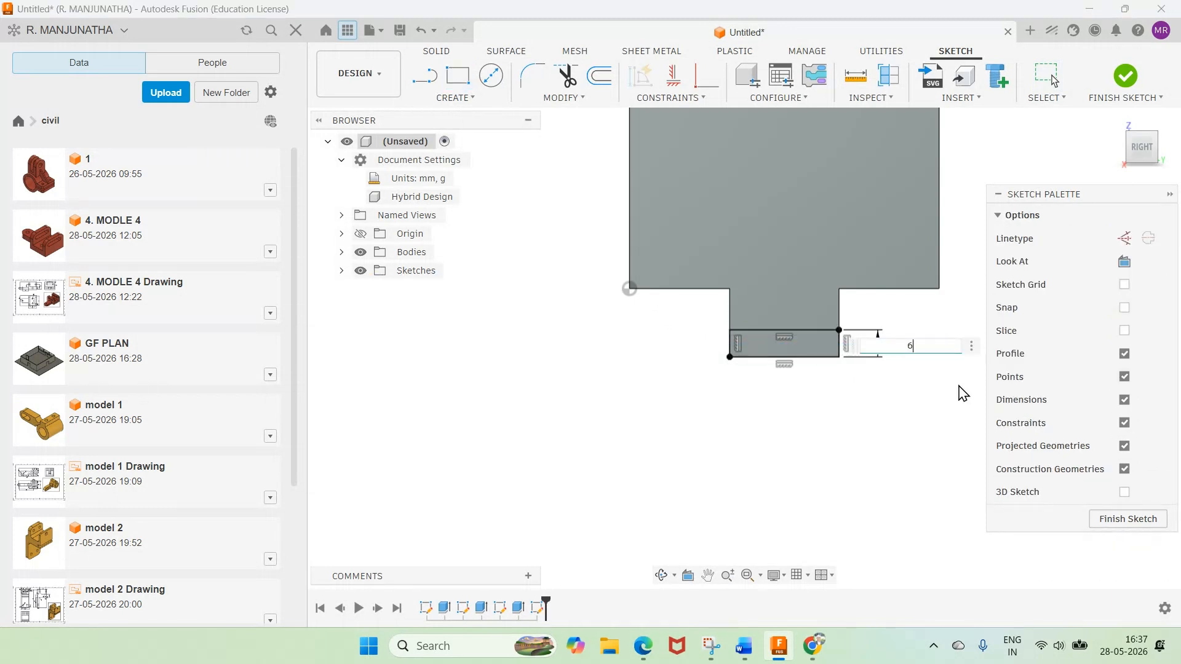
pyautogui.press('Return')
pyautogui.click(1122, 79)
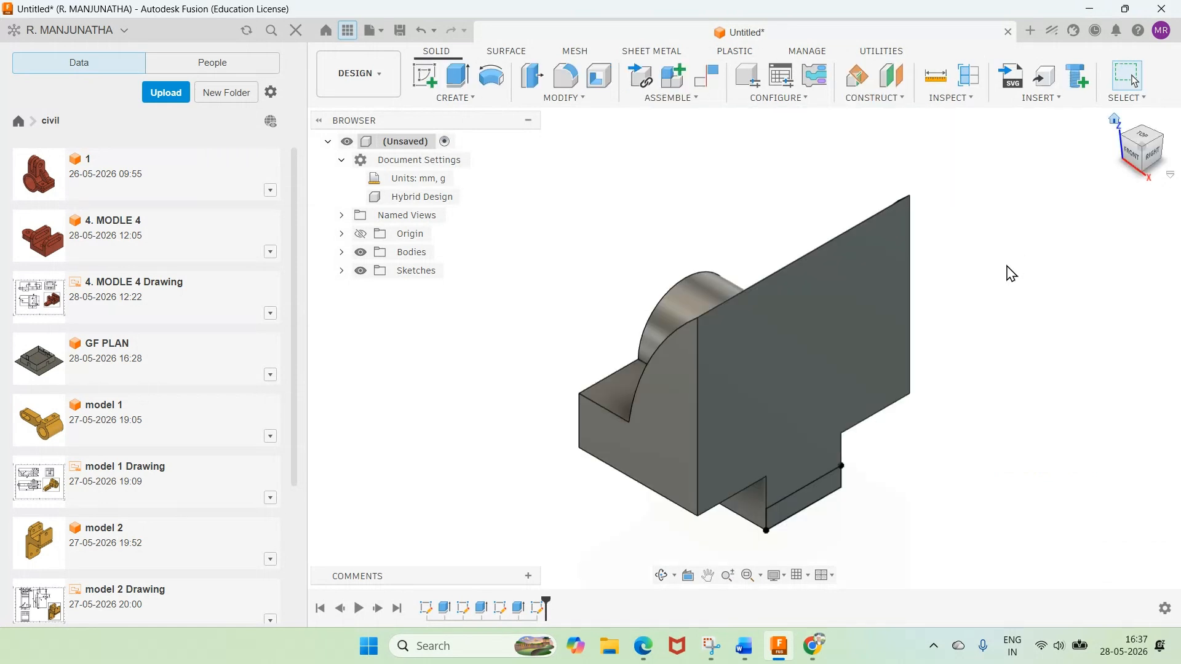
# Step: Extrude the rectangle 62 mm rearward from the base rib, joining it to the body
pyautogui.scroll(-5, 1012, 274)
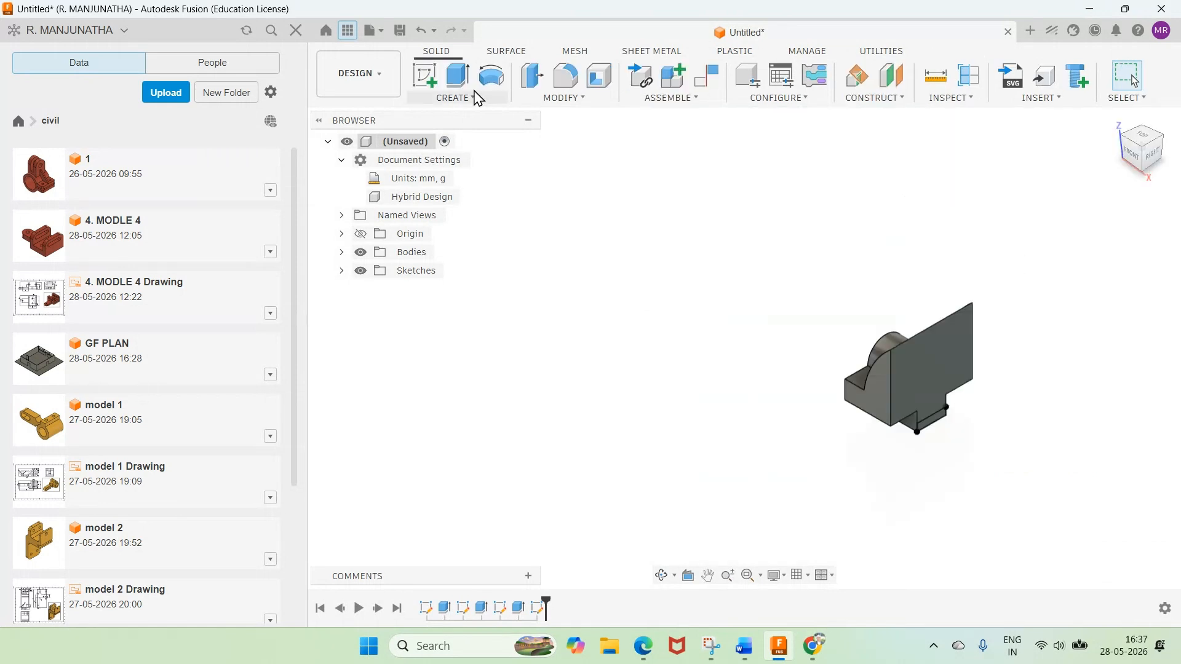
pyautogui.press('e')
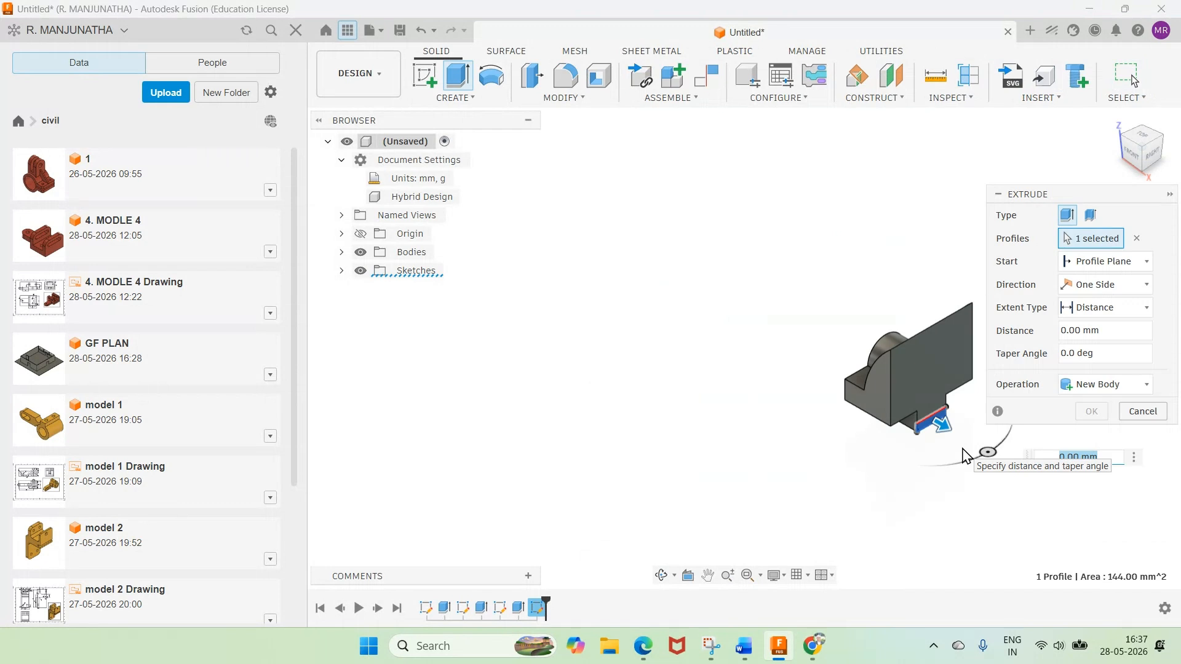
pyautogui.write('6')
pyautogui.write('0')
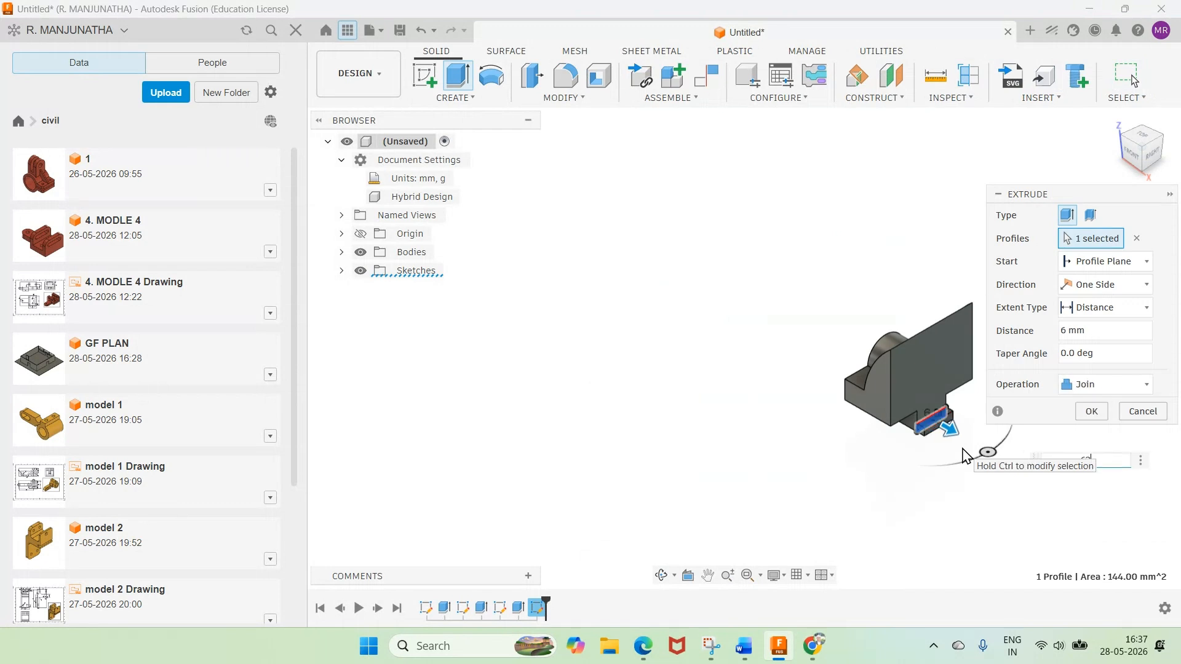
pyautogui.write('2')
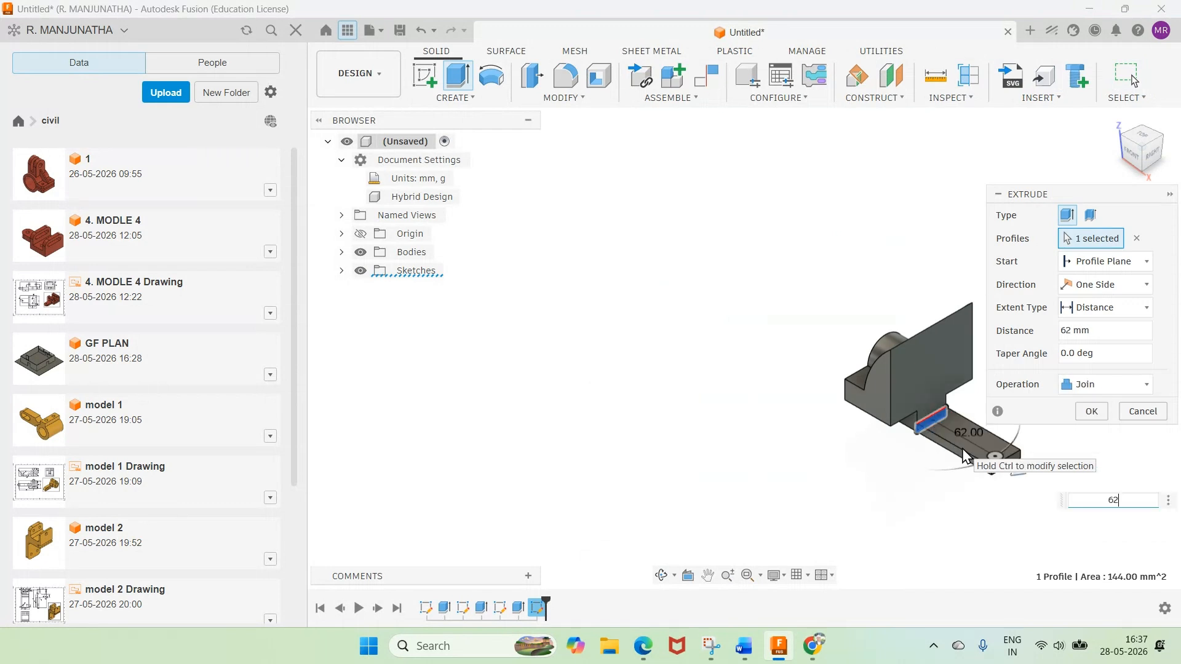
pyautogui.click(1092, 411)
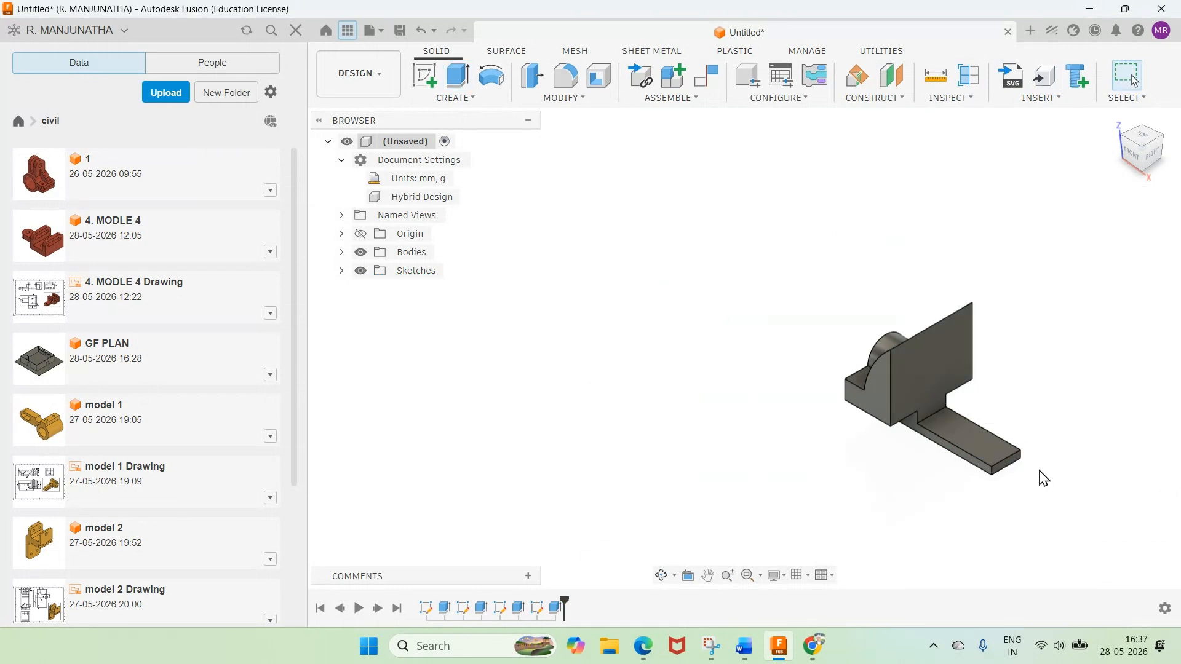
# Step: Check the reference drawing and apply a 6 mm equal-distance chamfer to the upper edge of the rear extension's free end
pyautogui.scroll(-2, 1046, 476)
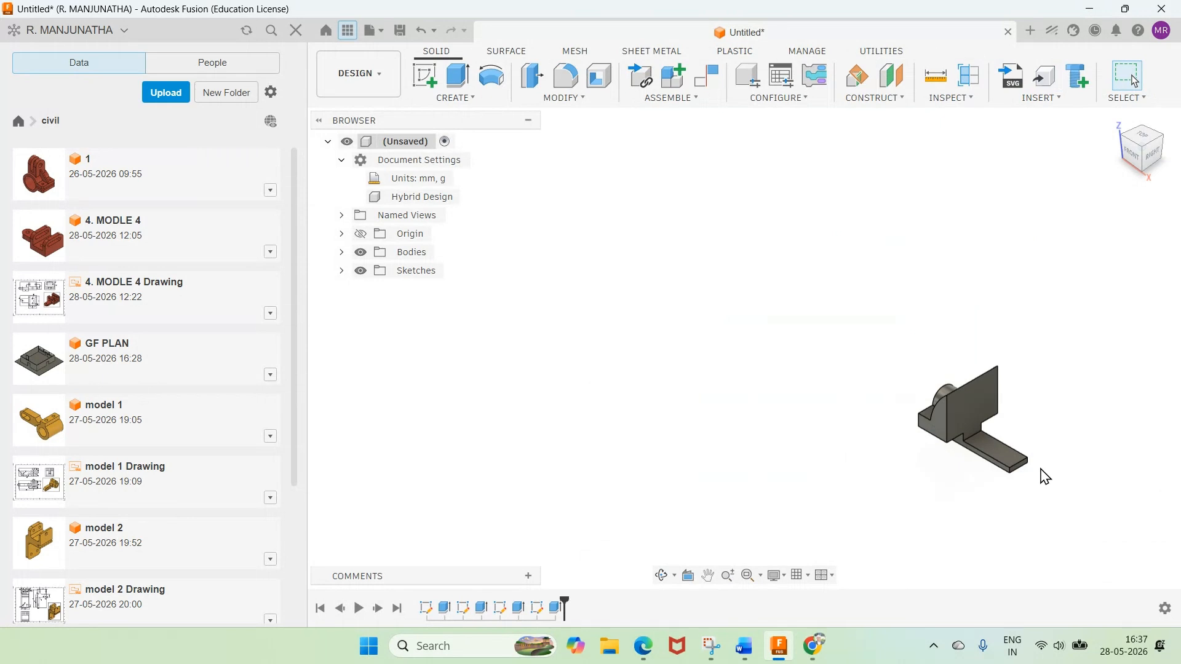
pyautogui.hotkey('alt', 'Tab')
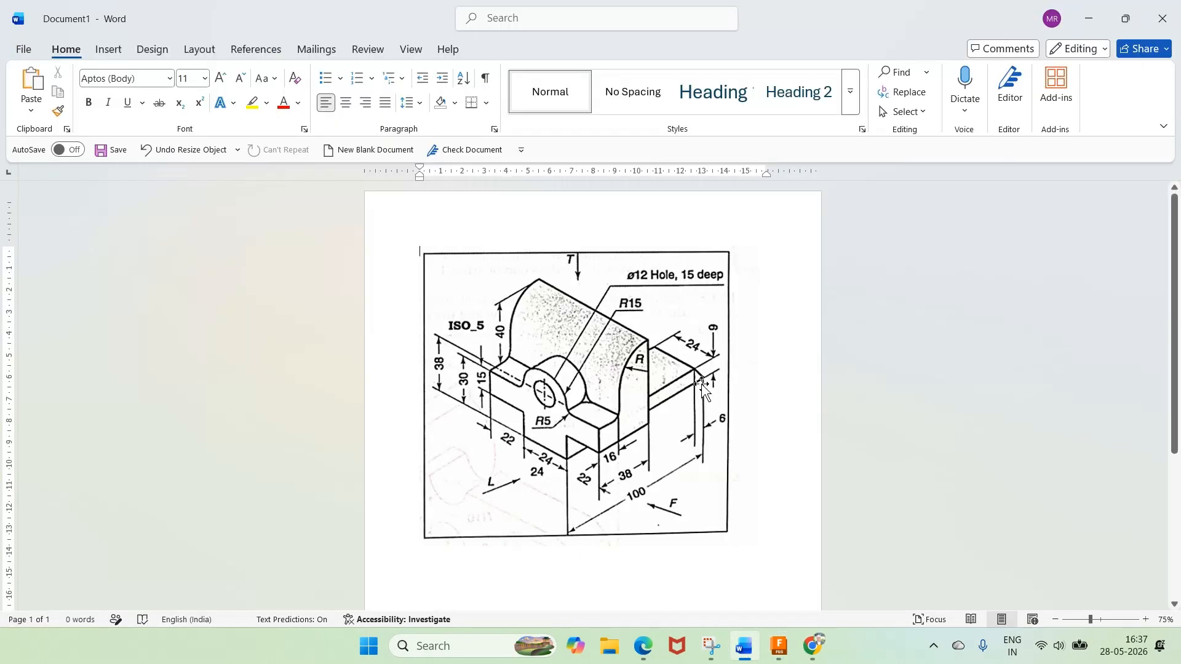
pyautogui.click(779, 651)
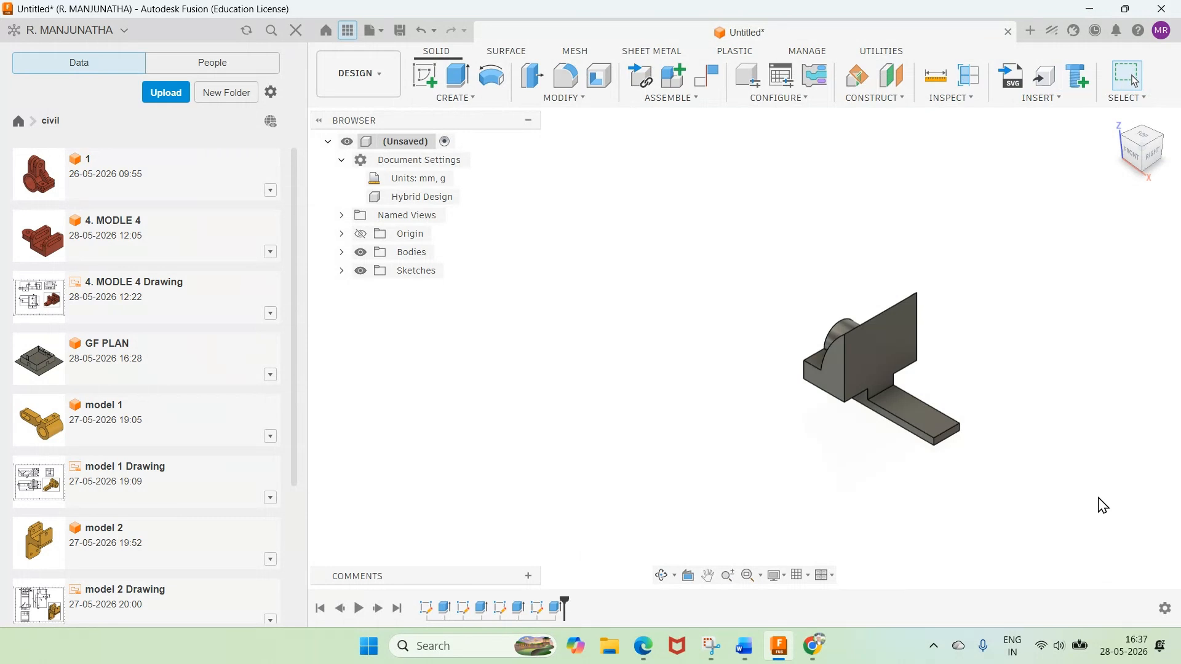
pyautogui.scroll(2, 1103, 505)
pyautogui.click(564, 98)
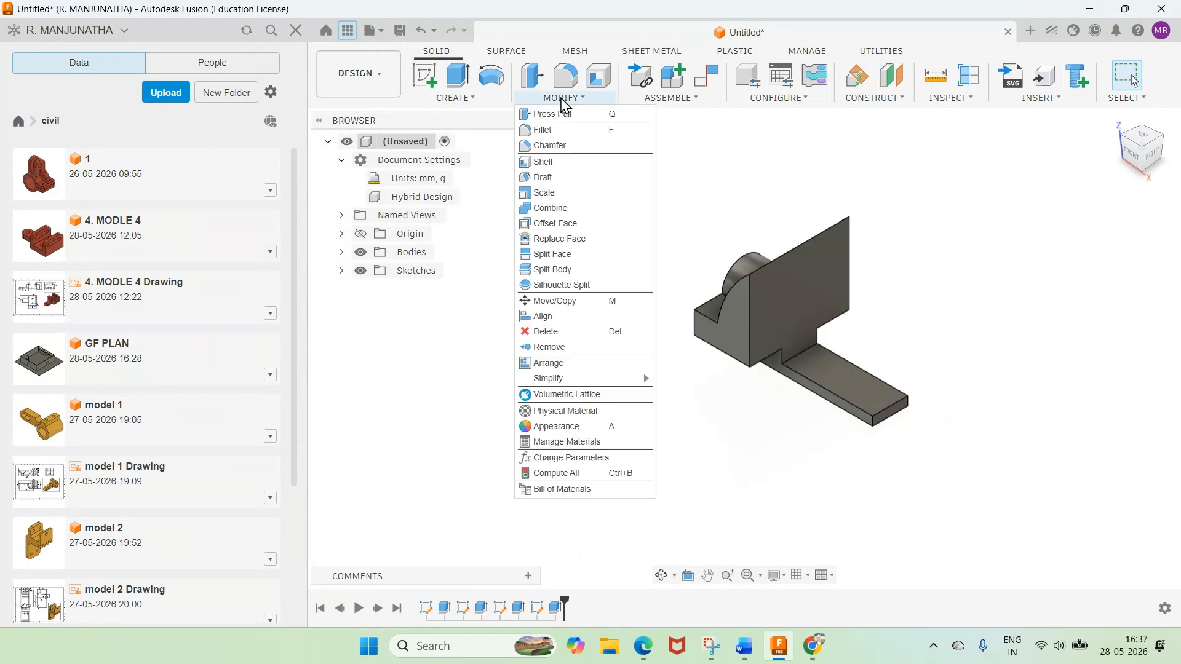
pyautogui.click(550, 145)
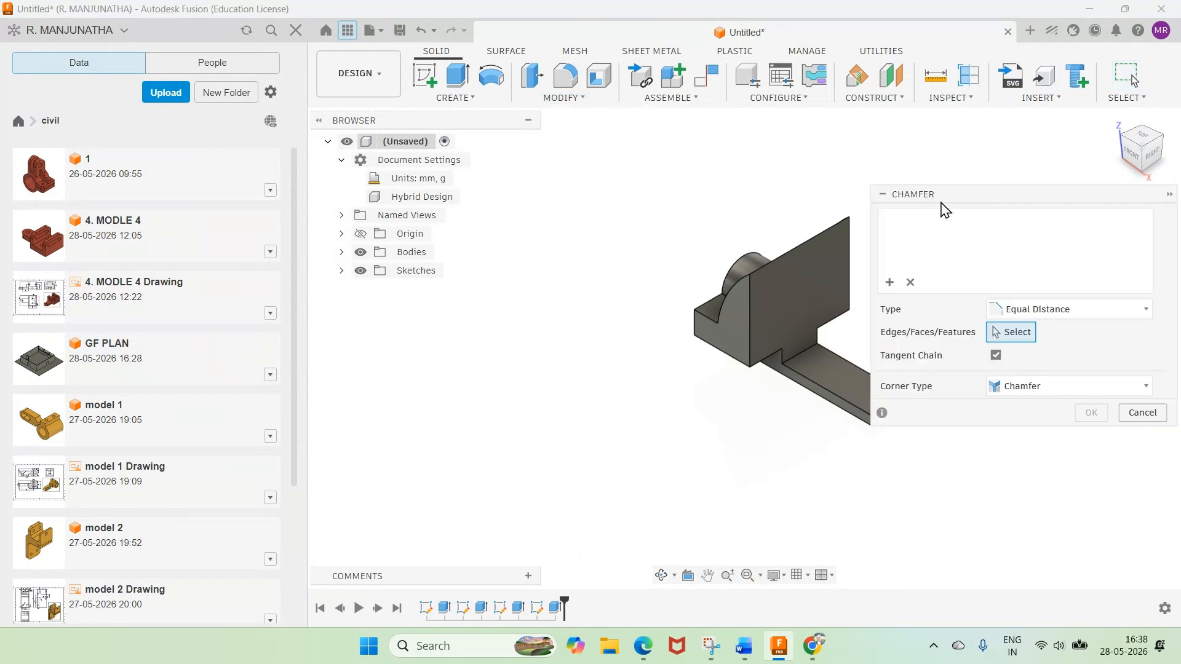
pyautogui.click(889, 414)
pyautogui.write('6')
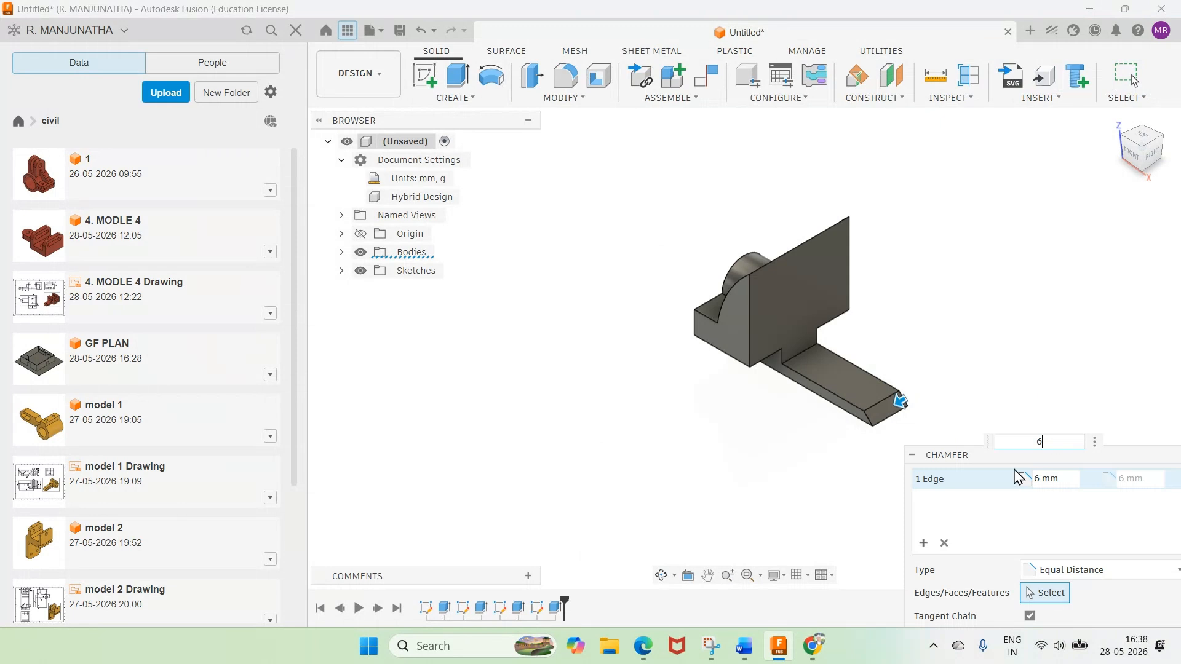
pyautogui.moveTo(947, 464); pyautogui.dragTo(907, 199)
pyautogui.click(1081, 408)
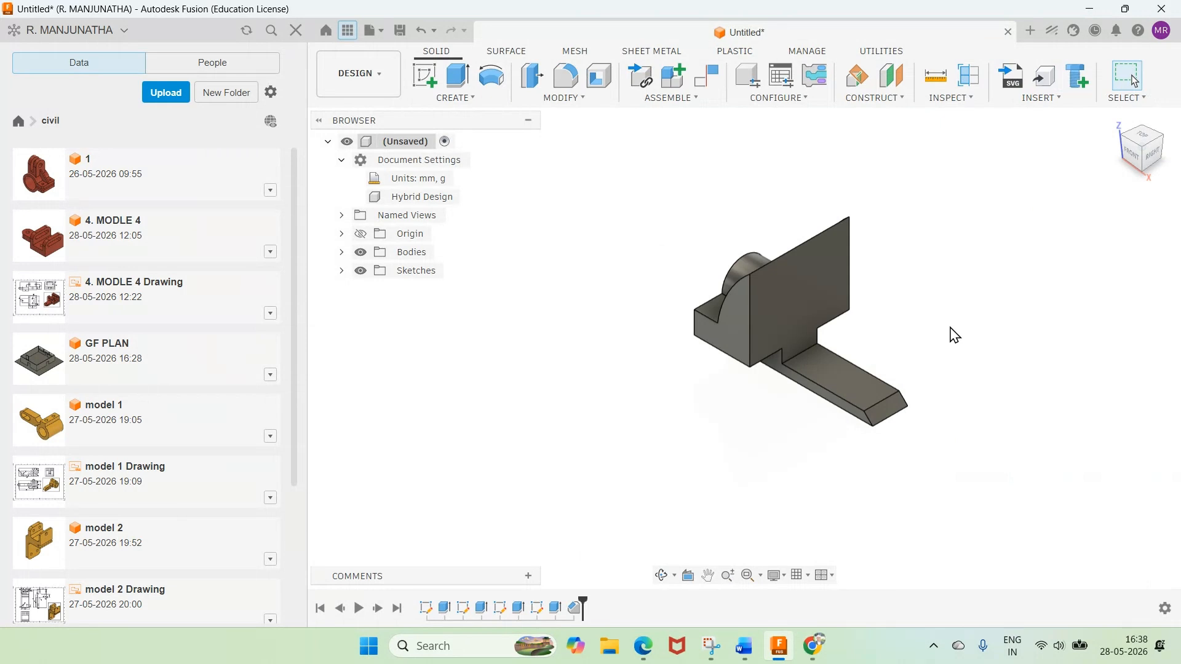
# Step: Consult the reference drawing and place a simple hole on the front face of the boss
pyautogui.keyDown('shift'); pyautogui.moveTo(955, 335); pyautogui.dragTo(812, 419, button='middle'); pyautogui.keyUp('shift')
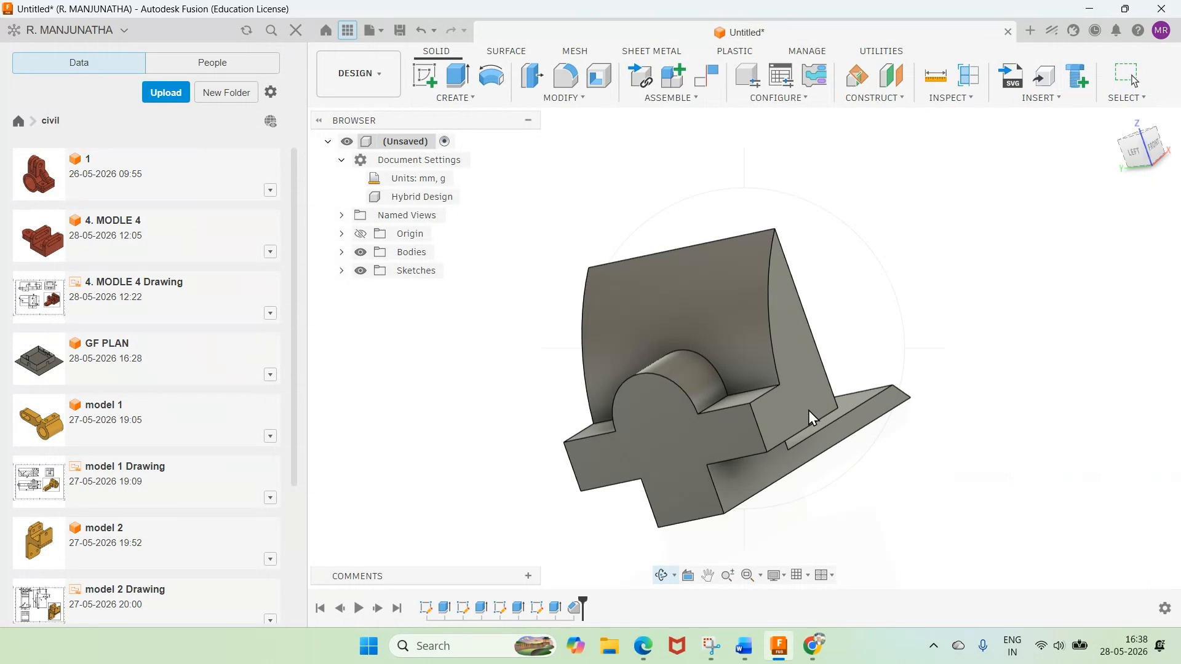
pyautogui.click(758, 646)
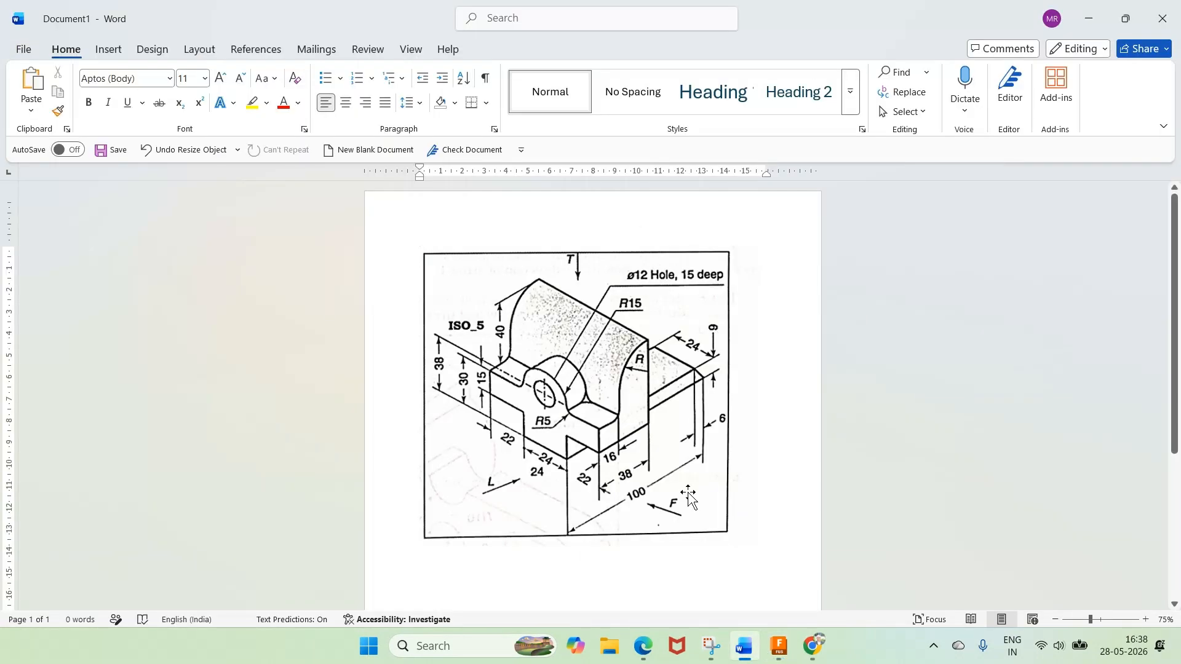
pyautogui.hotkey('alt', 'Tab')
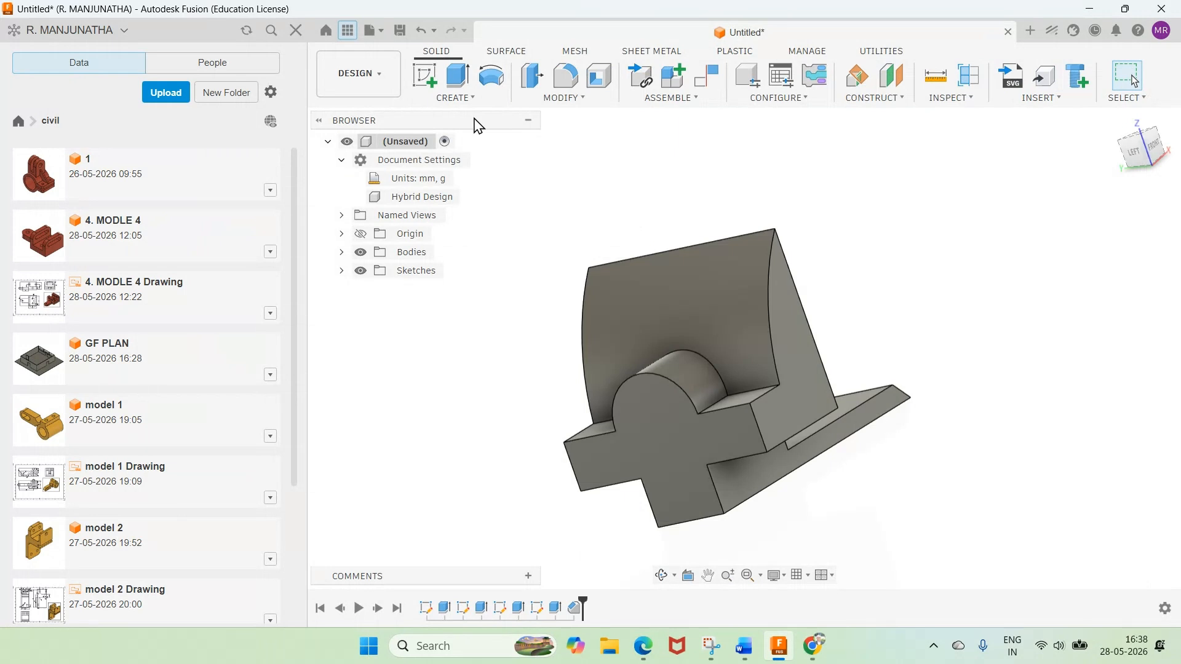
pyautogui.press('h')
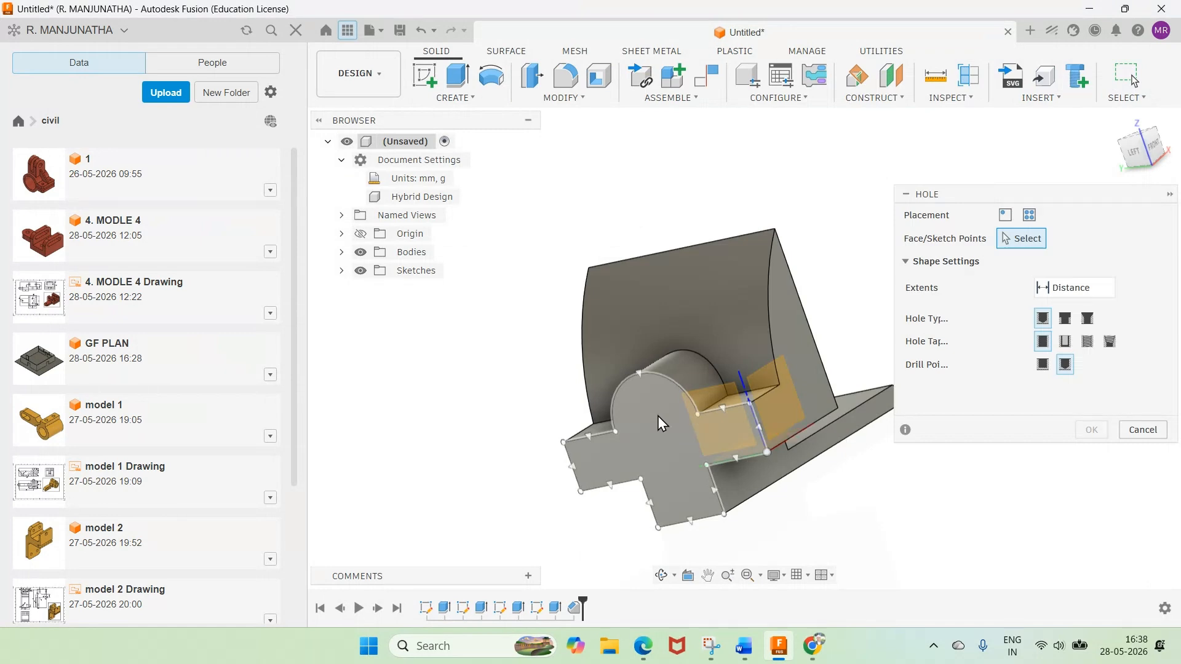
pyautogui.click(658, 416)
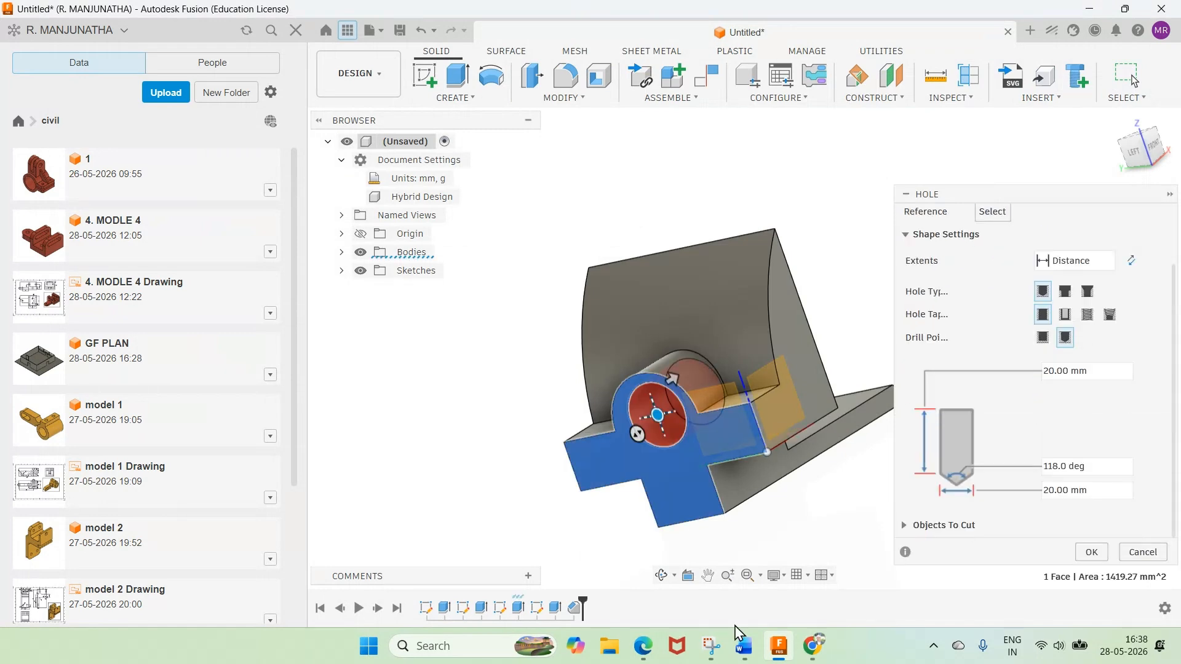
pyautogui.click(744, 646)
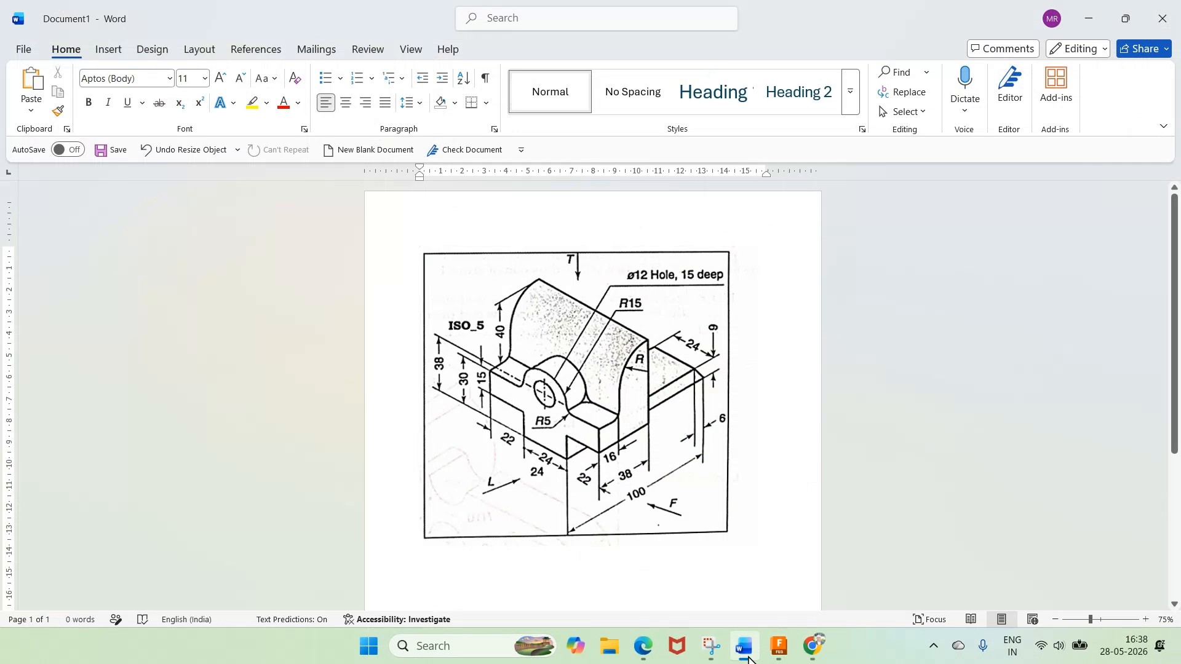
pyautogui.click(749, 658)
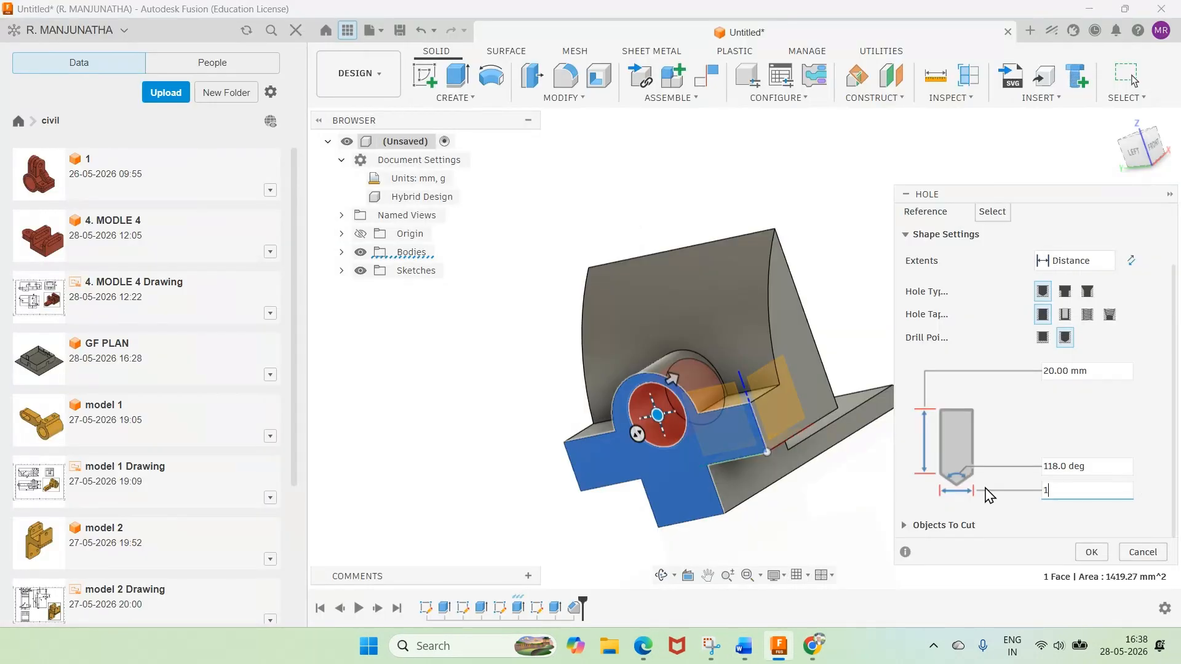
# Step: Set the hole to 12 mm diameter, flat drill point and 15 mm depth, concentric with the boss arc, and create it
pyautogui.write('12')
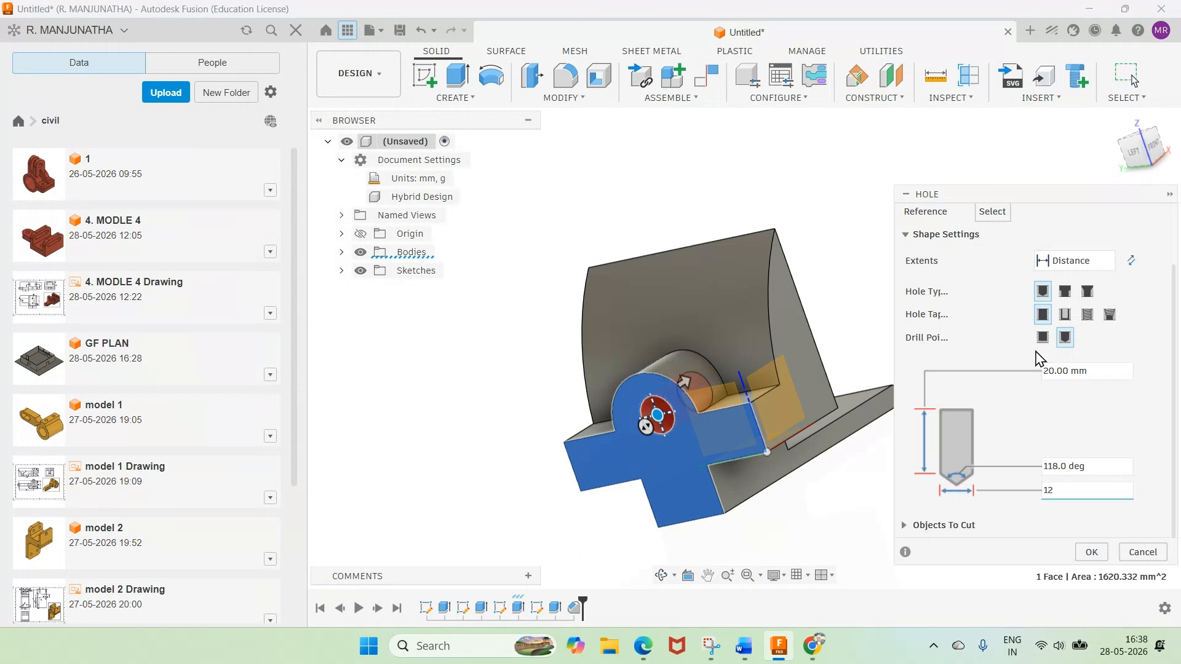
pyautogui.click(1043, 337)
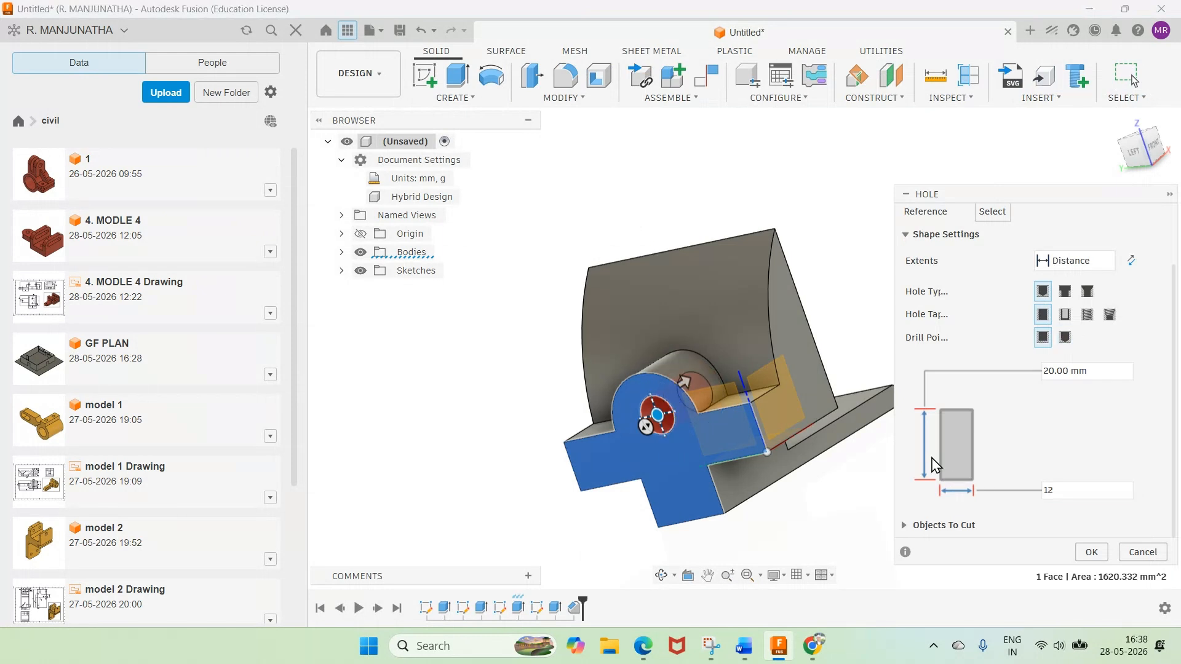
pyautogui.click(648, 377)
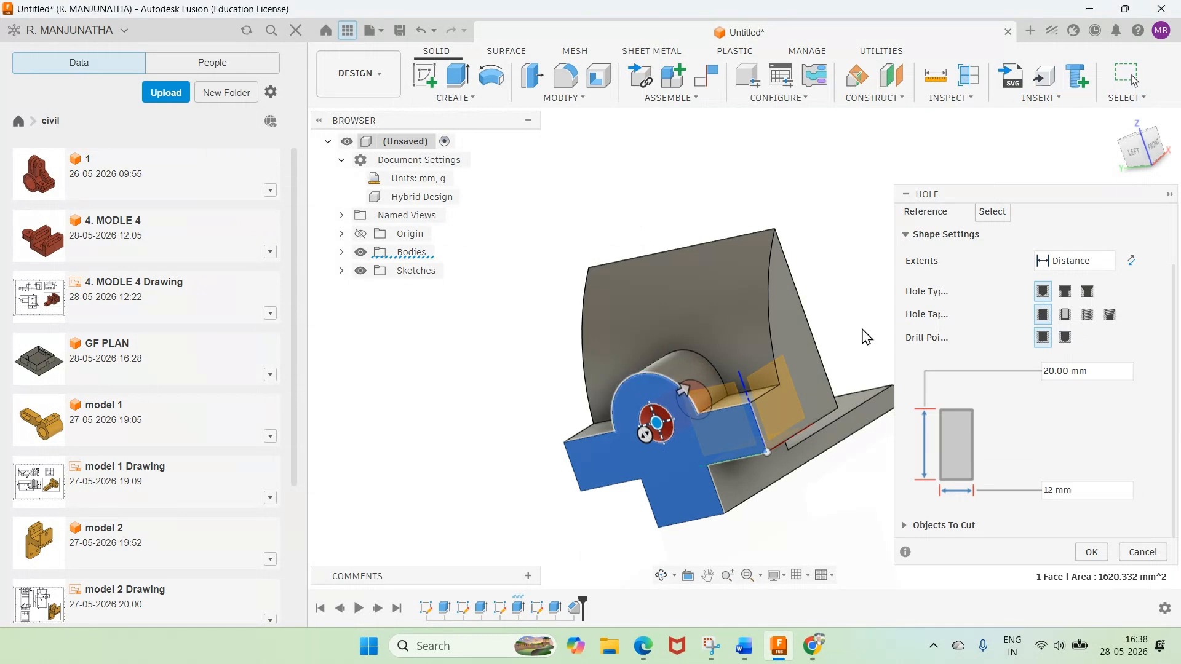
pyautogui.write('15')
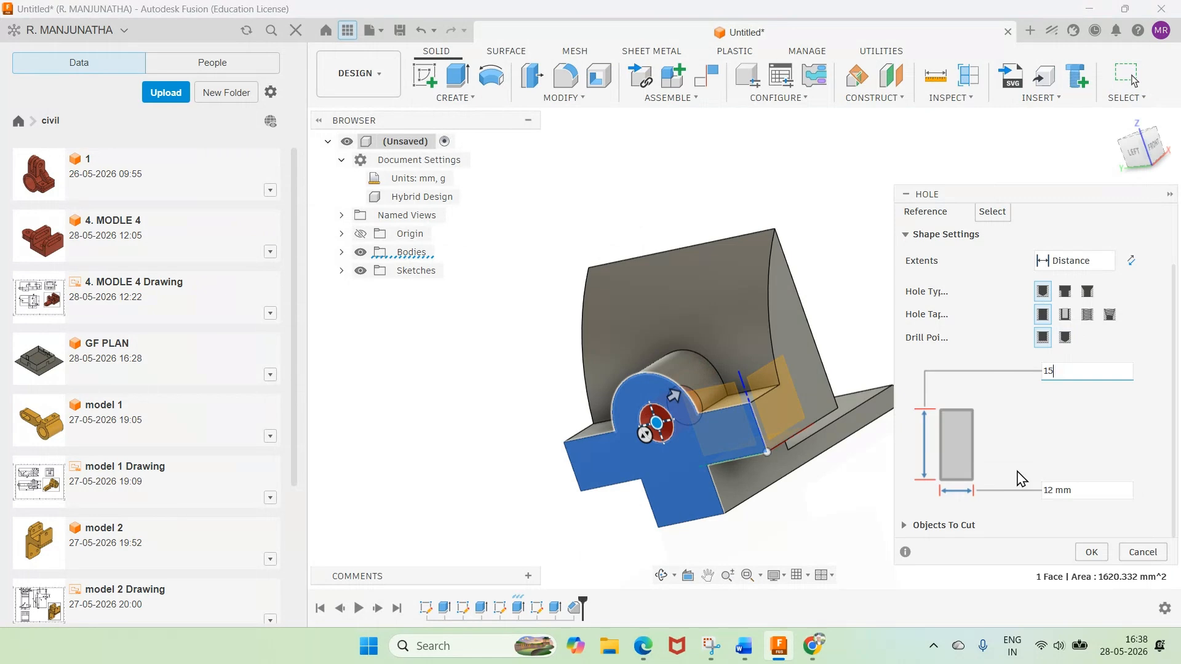
pyautogui.hotkey('alt', 'Tab')
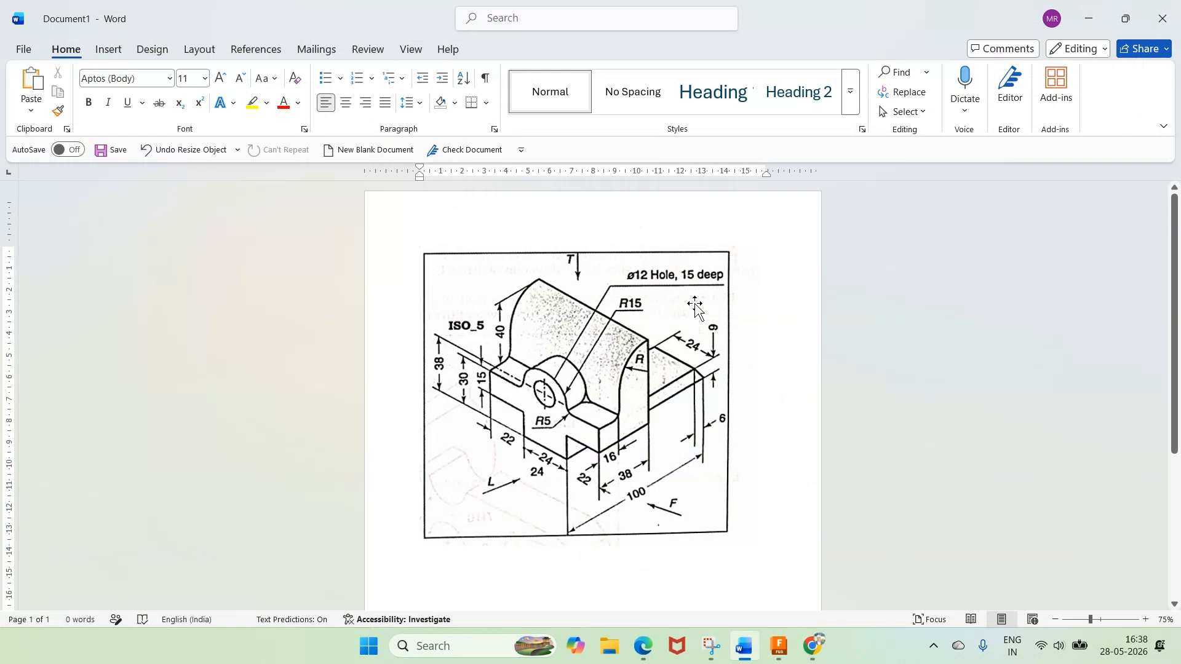
pyautogui.hotkey('alt', 'Tab')
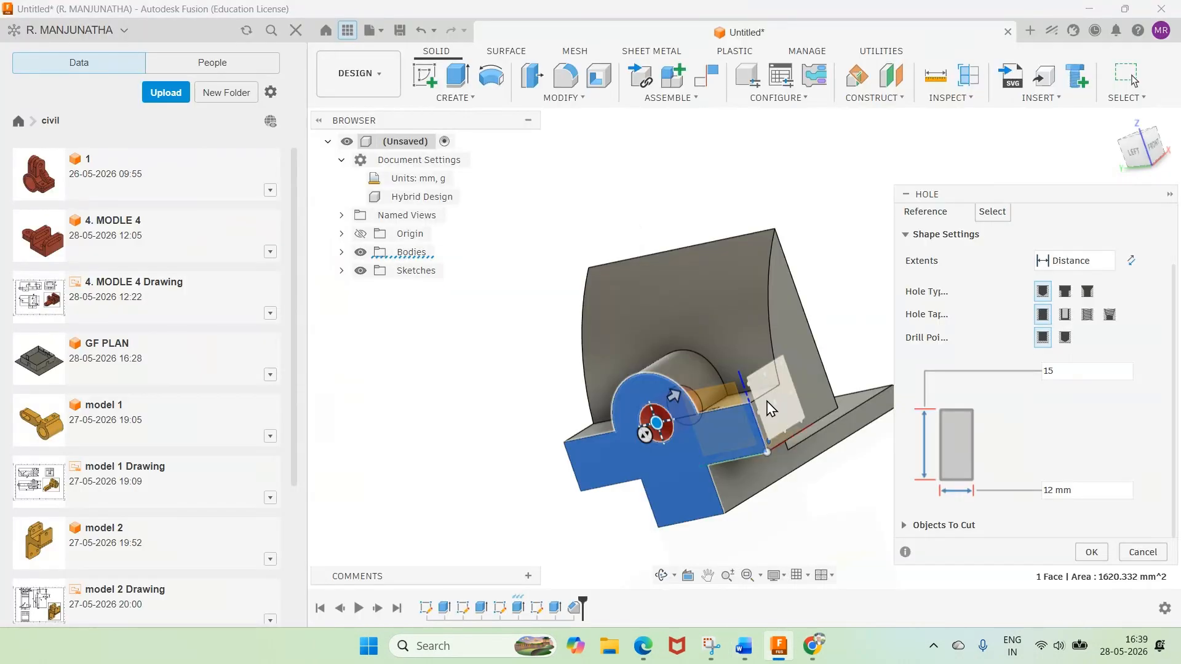
pyautogui.click(1092, 552)
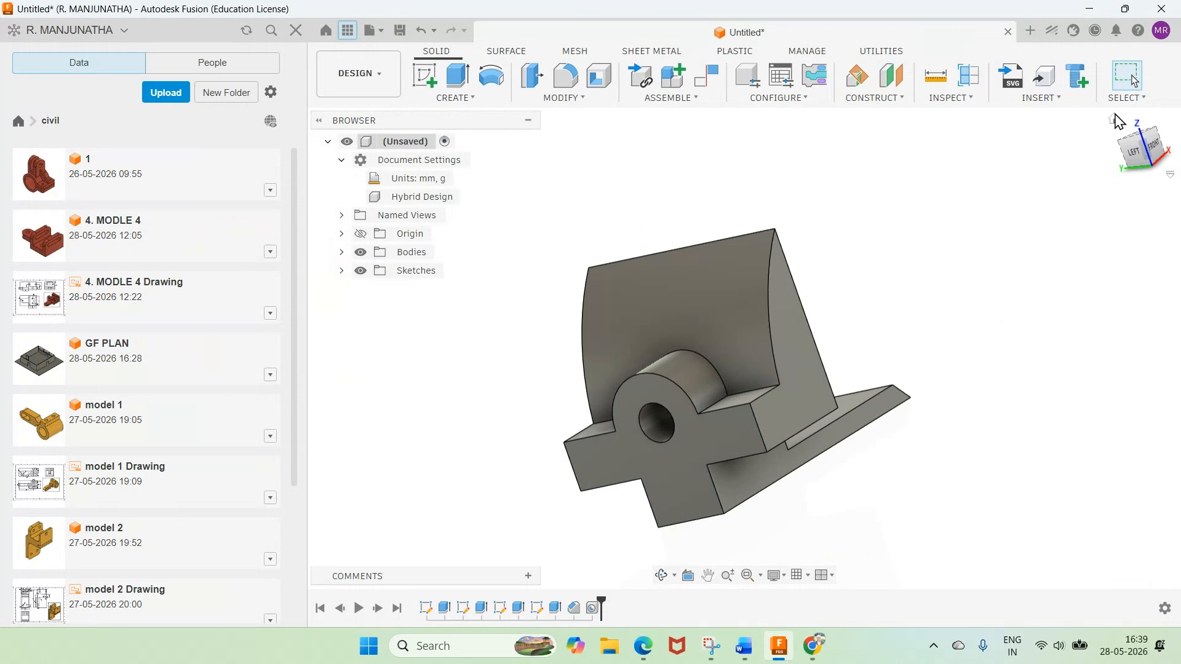
# Step: Apply the Paint - Enamel Glossy (White) appearance to the whole body, viewed from the home orientation
pyautogui.click(1116, 120)
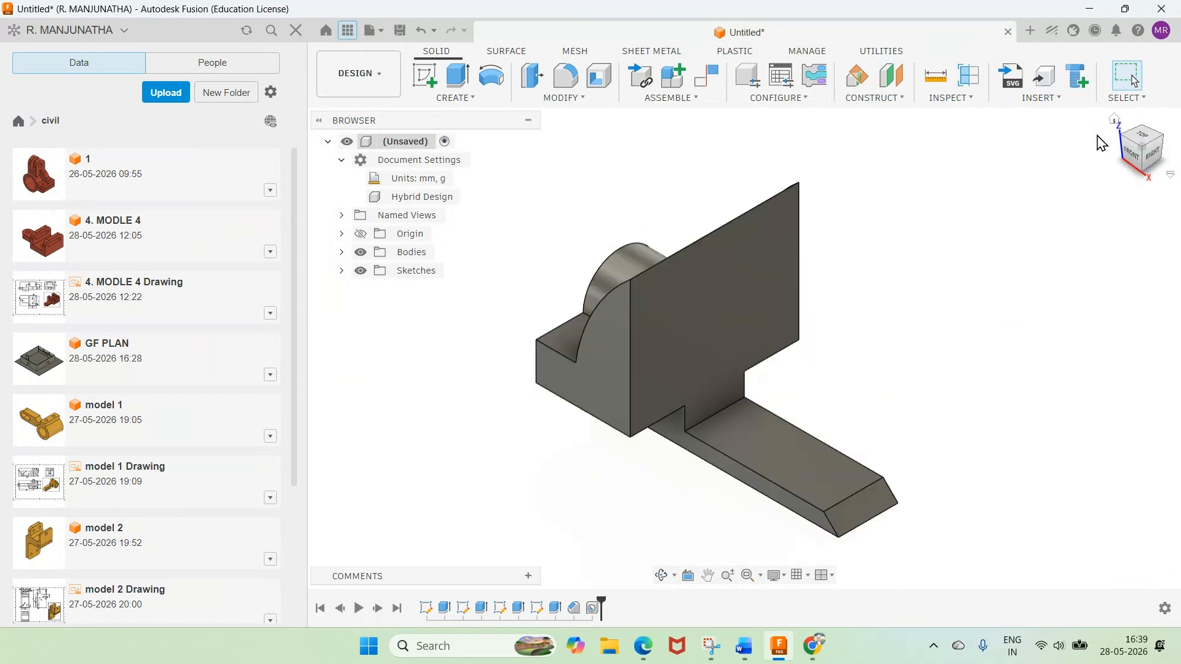
pyautogui.press('a')
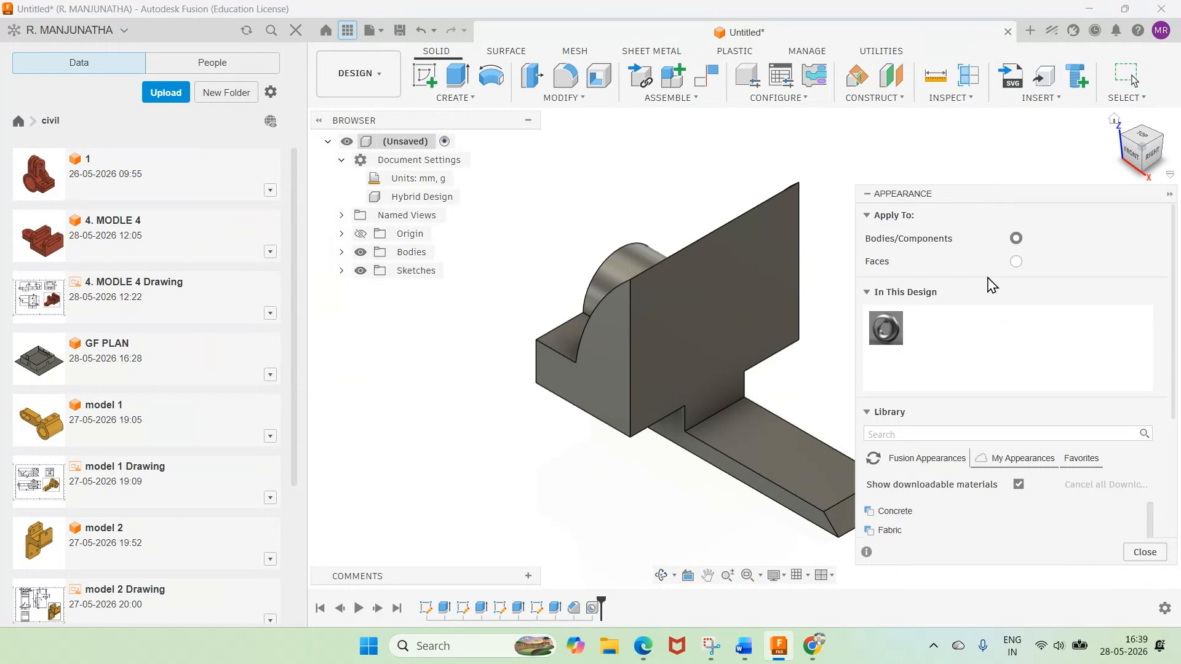
pyautogui.scroll(-5, 911, 503)
pyautogui.click(888, 425)
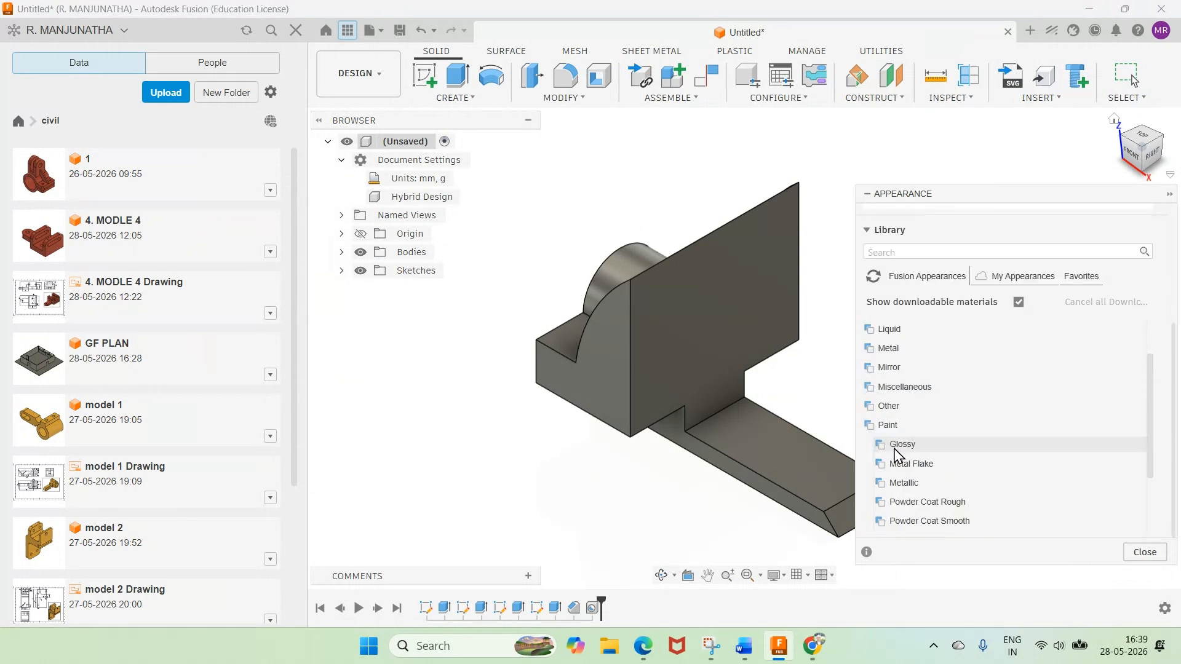
pyautogui.scroll(-5, 963, 455)
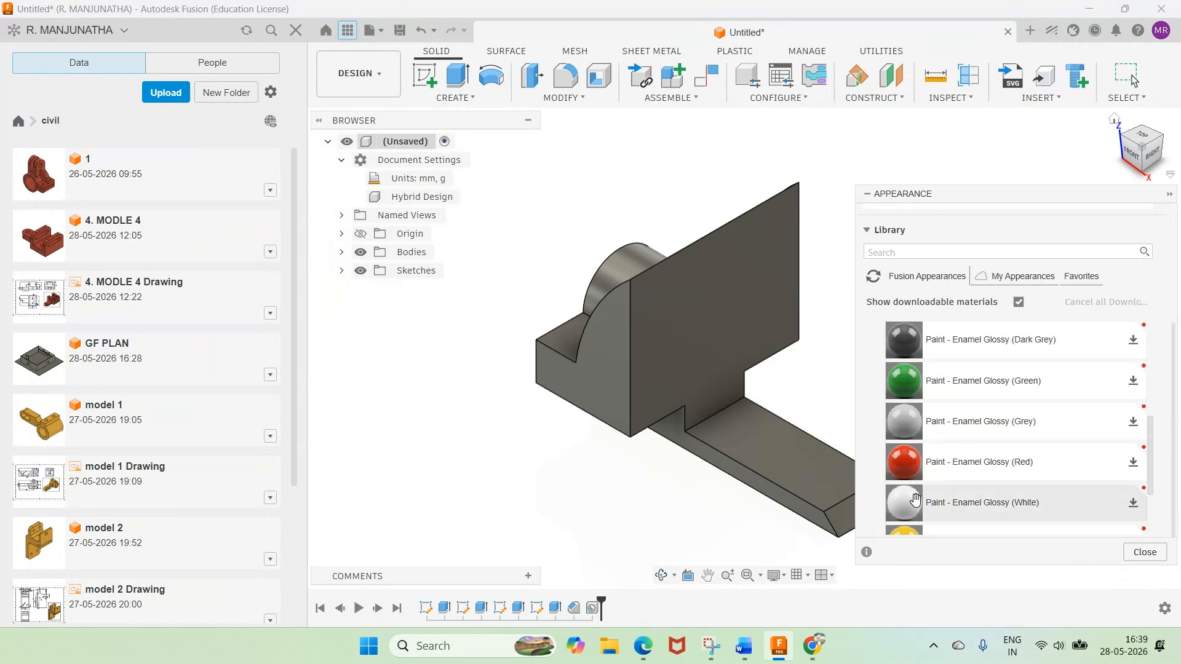
pyautogui.moveTo(910, 501); pyautogui.dragTo(749, 387)
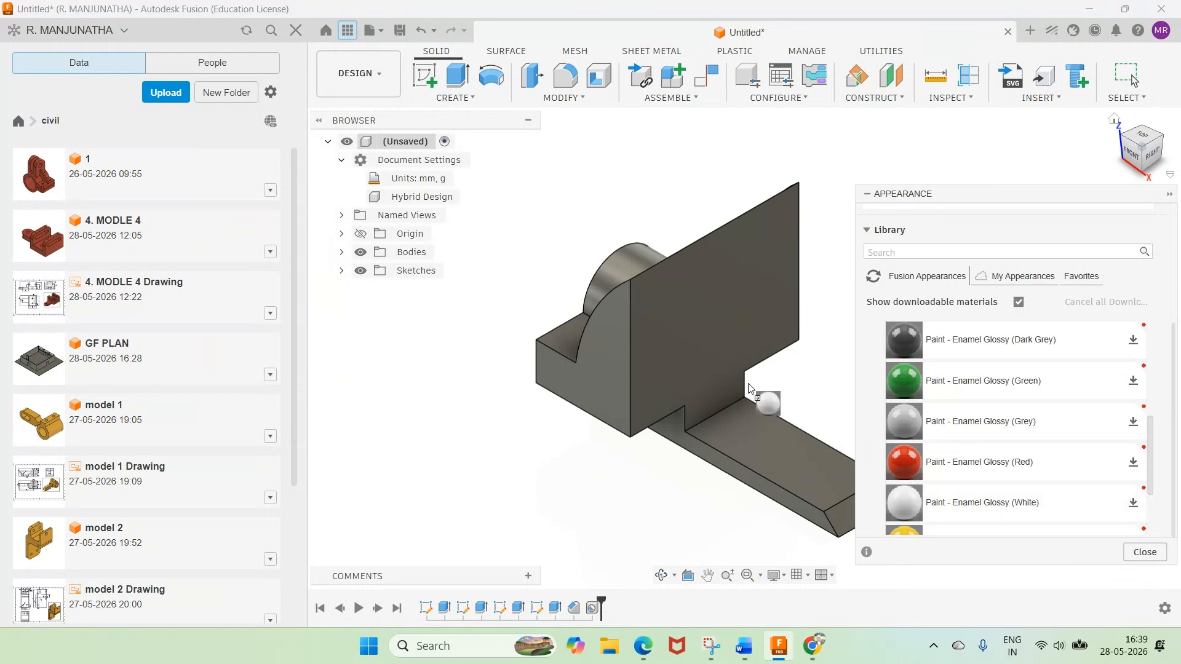
pyautogui.click(1150, 557)
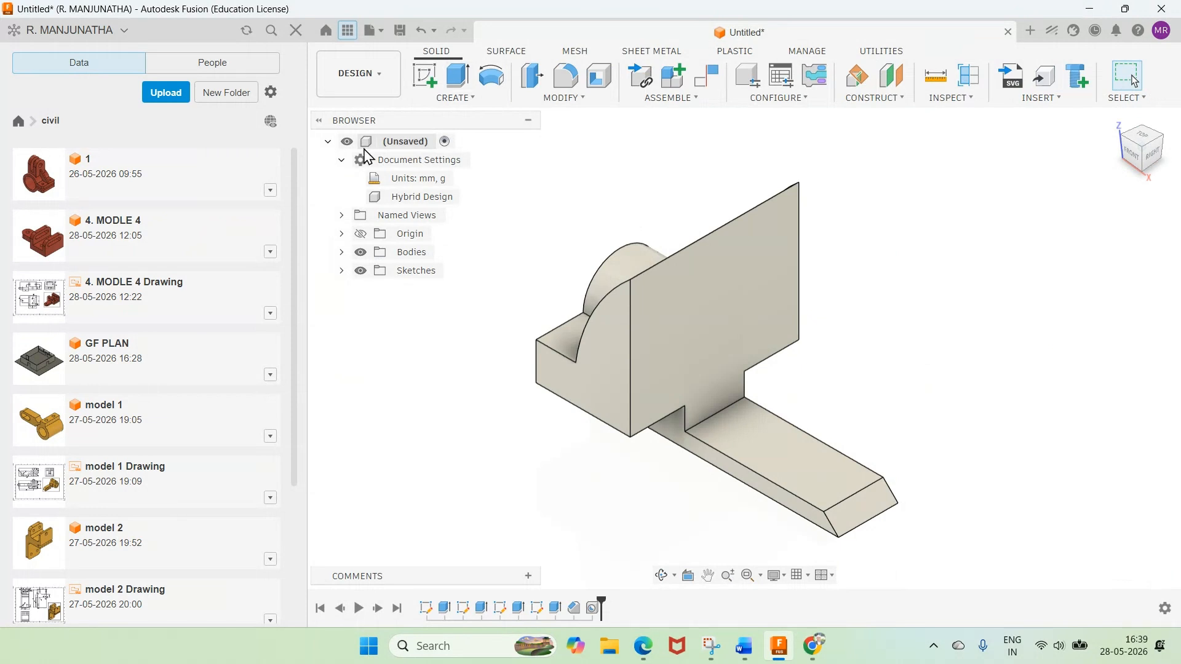
# Step: Save the design as "5. model 5" in the civil folder
pyautogui.scroll(2, 368, 157)
pyautogui.scroll(-1, 226, 324)
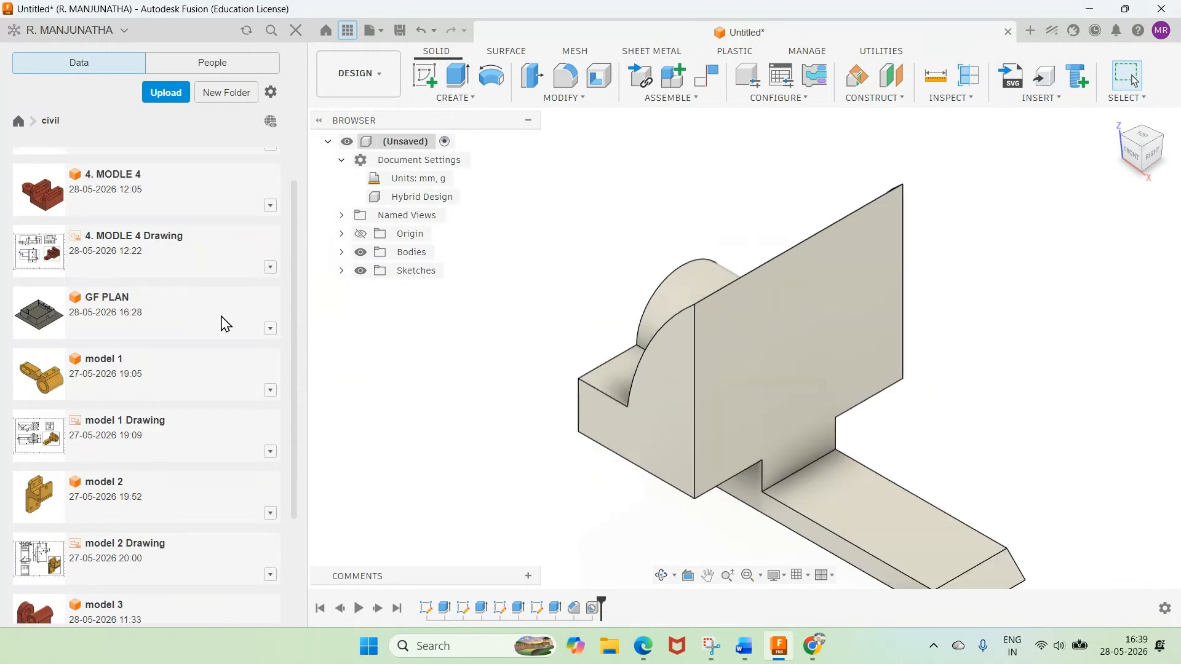
pyautogui.scroll(-3, 226, 324)
pyautogui.scroll(4, 225, 325)
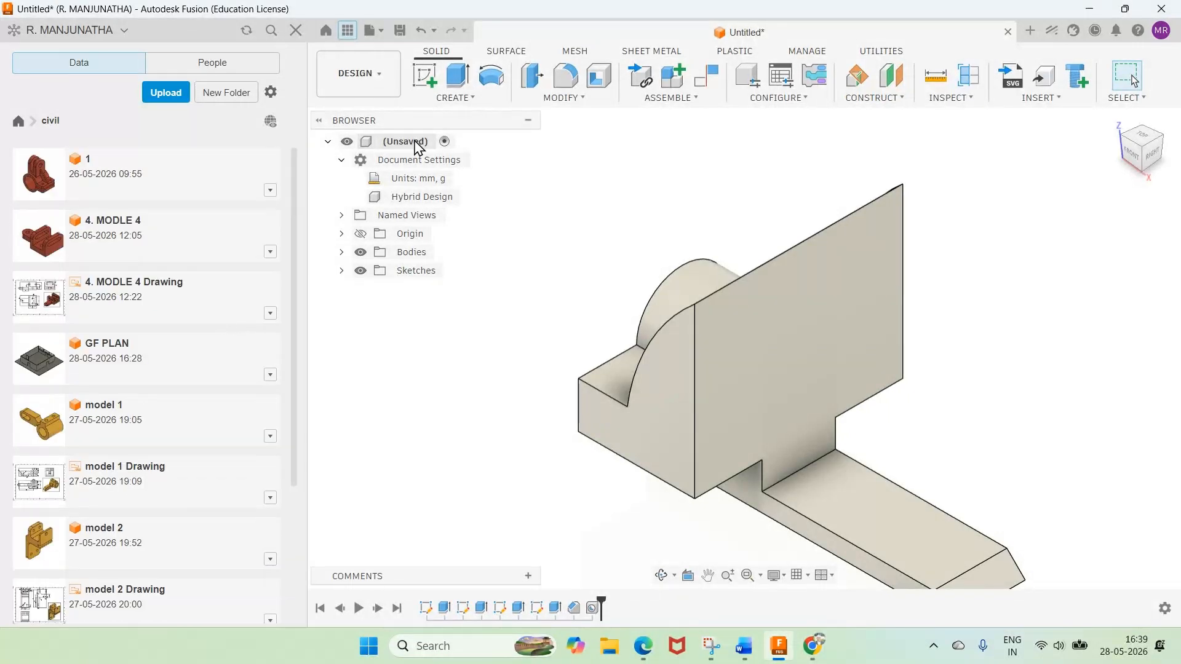
pyautogui.click(401, 31)
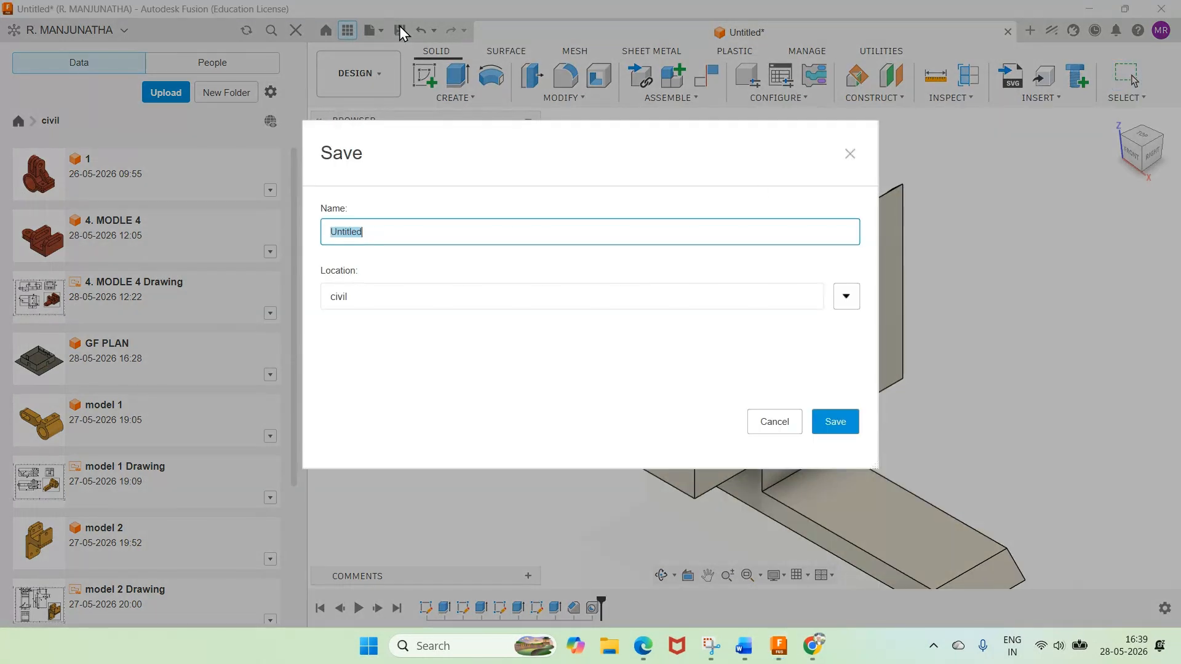
pyautogui.write('5. model 5')
pyautogui.press('Return')
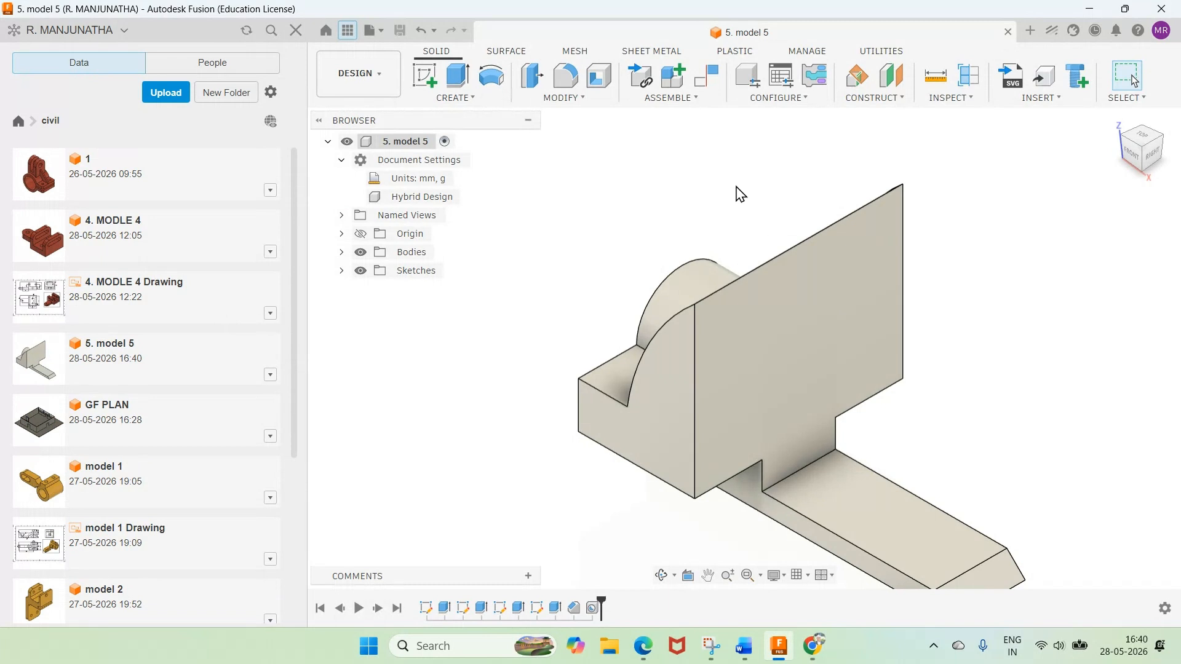
# Step: Create a new manual drawing from the design with ISO standard, mm units and a landscape A3 sheet
pyautogui.click(382, 79)
pyautogui.moveTo(418, 273)
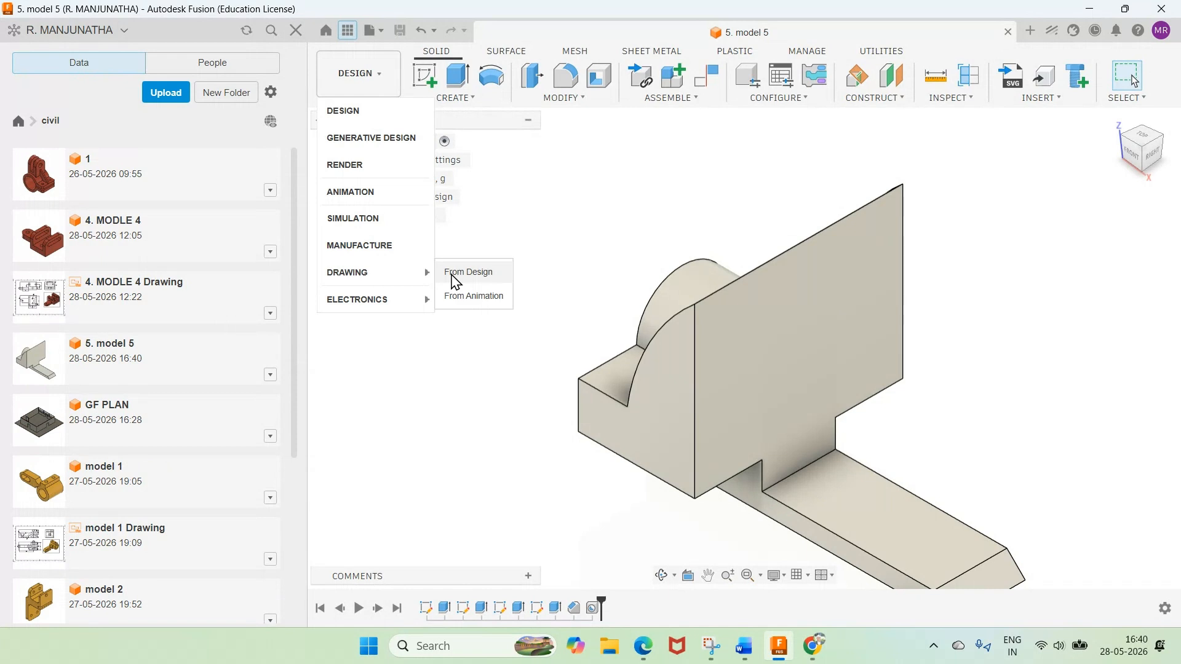
pyautogui.click(455, 273)
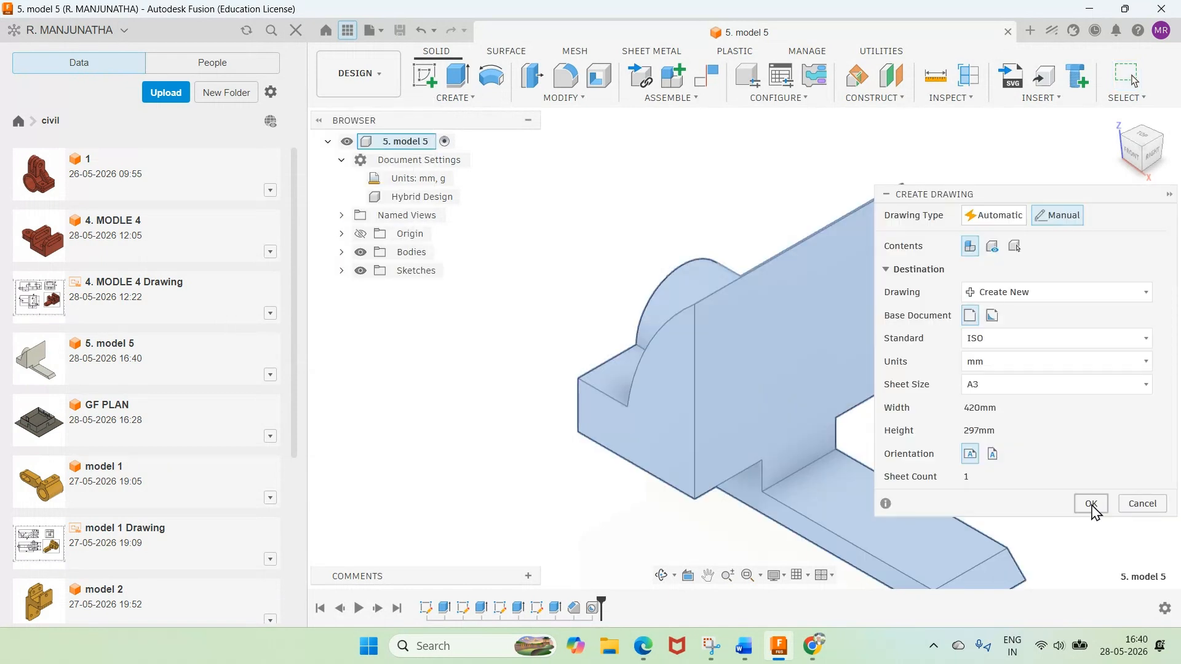
pyautogui.click(1092, 505)
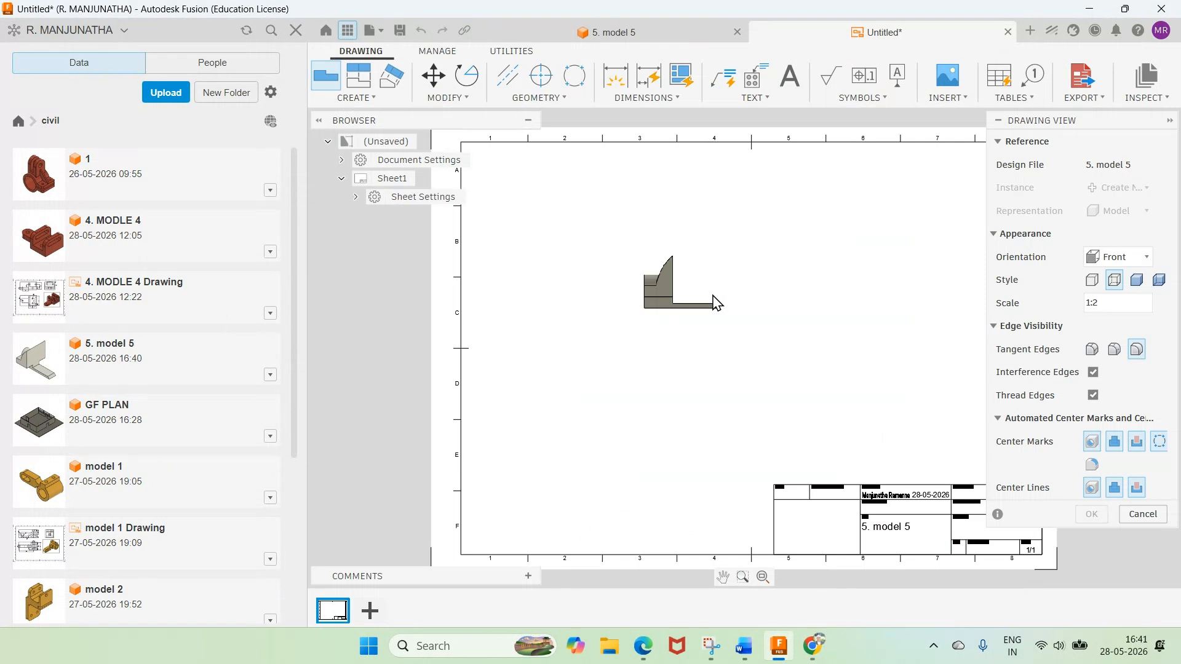
# Step: Place the front base view at 1:1 scale in the upper-left area of the sheet
pyautogui.click(1118, 303)
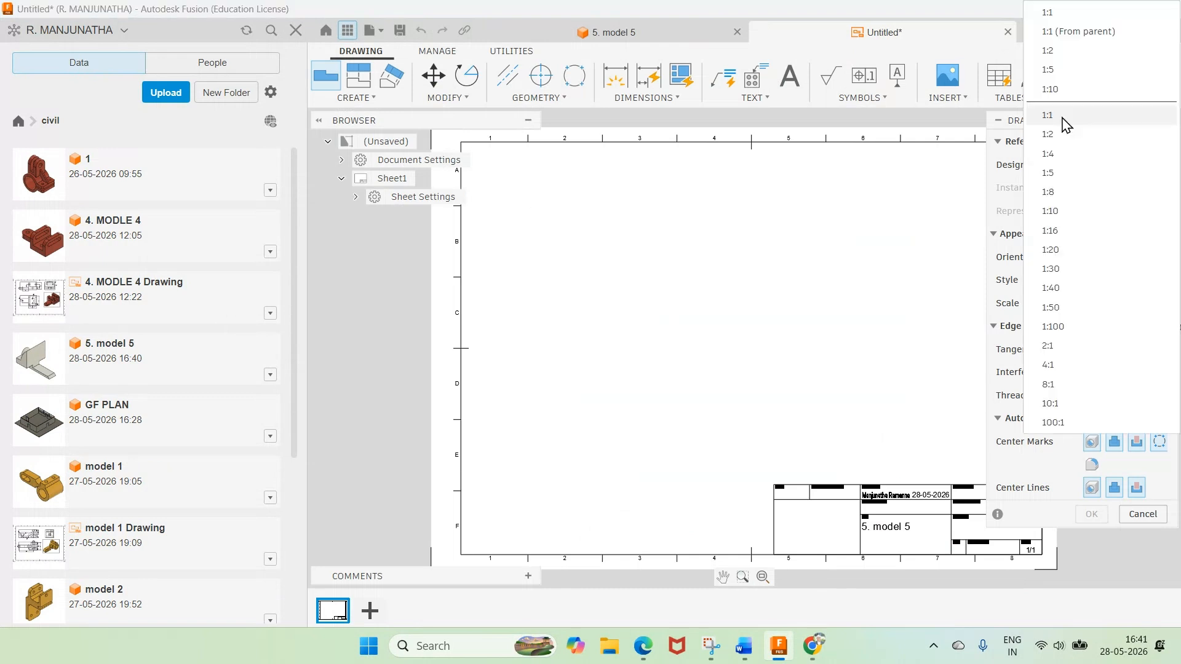
pyautogui.click(1052, 116)
pyautogui.click(601, 229)
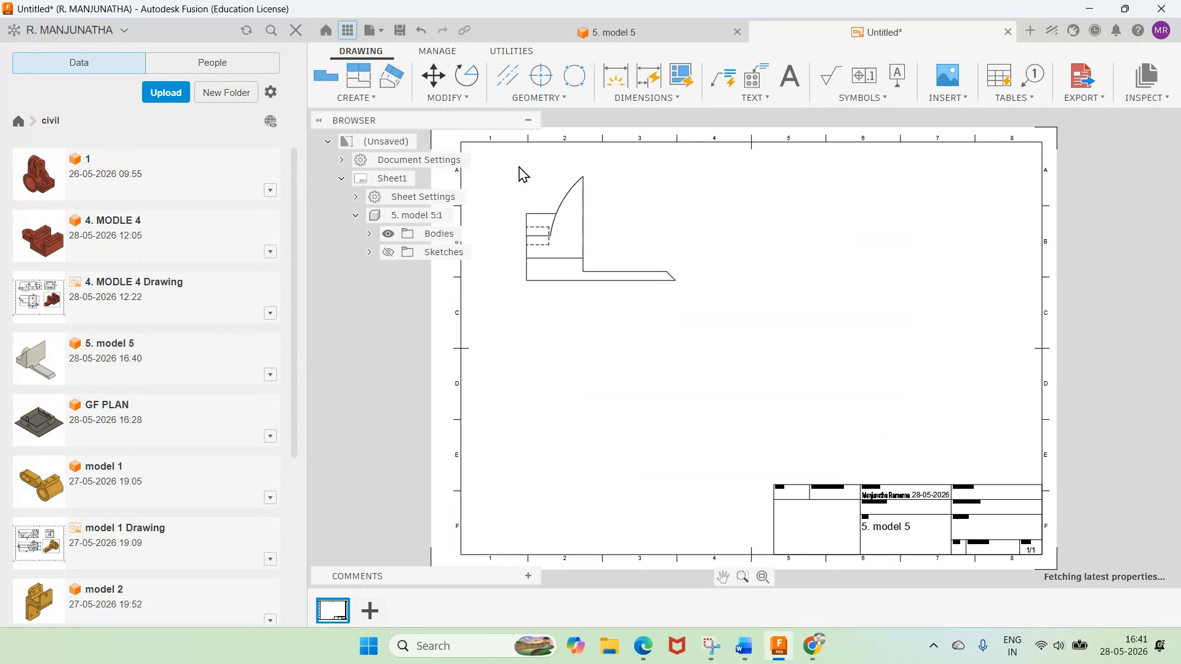
# Step: Project a top view below the front view, a side view beside it and an isometric view diagonally from it
pyautogui.press('p')
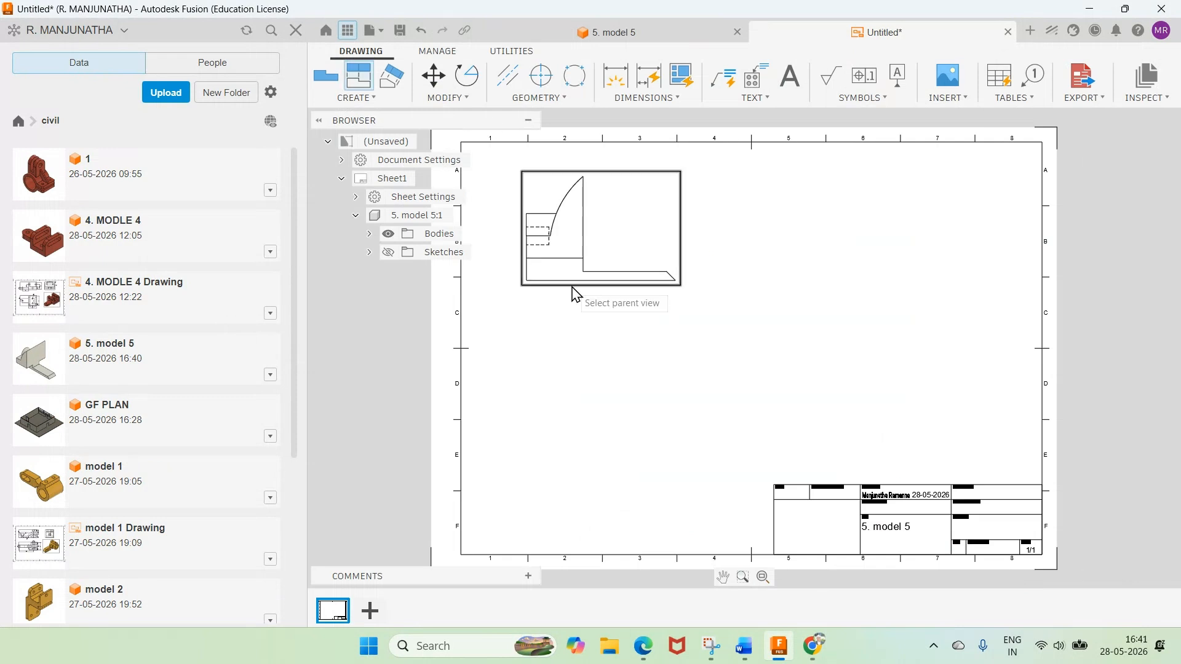
pyautogui.click(573, 286)
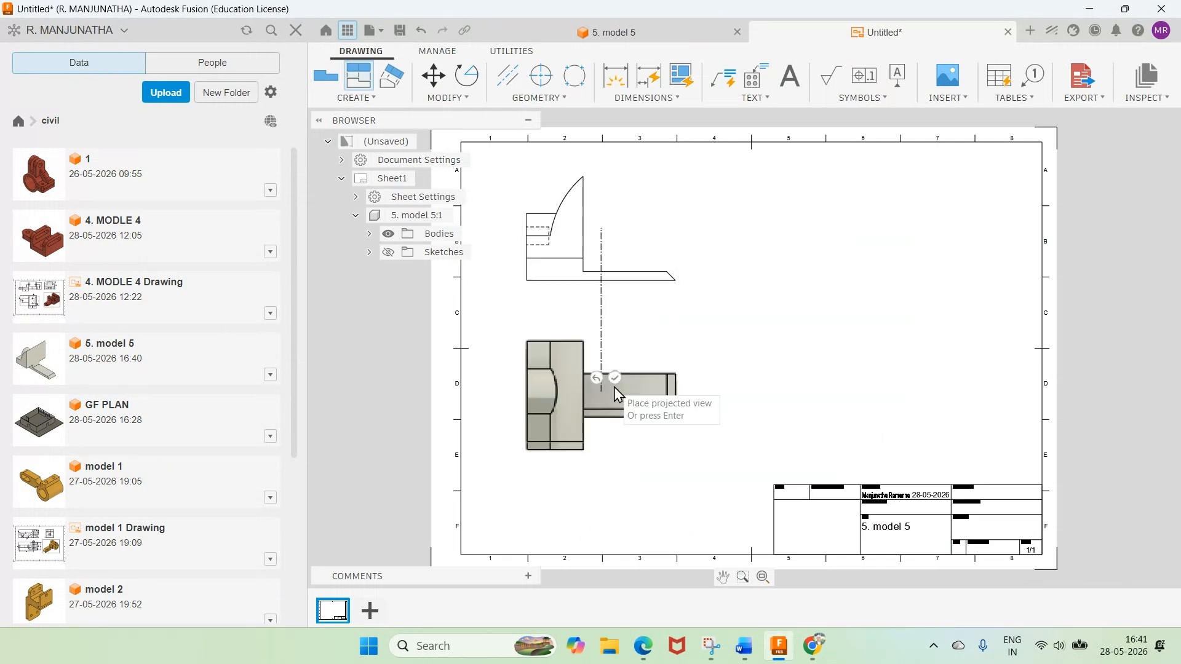
pyautogui.click(619, 394)
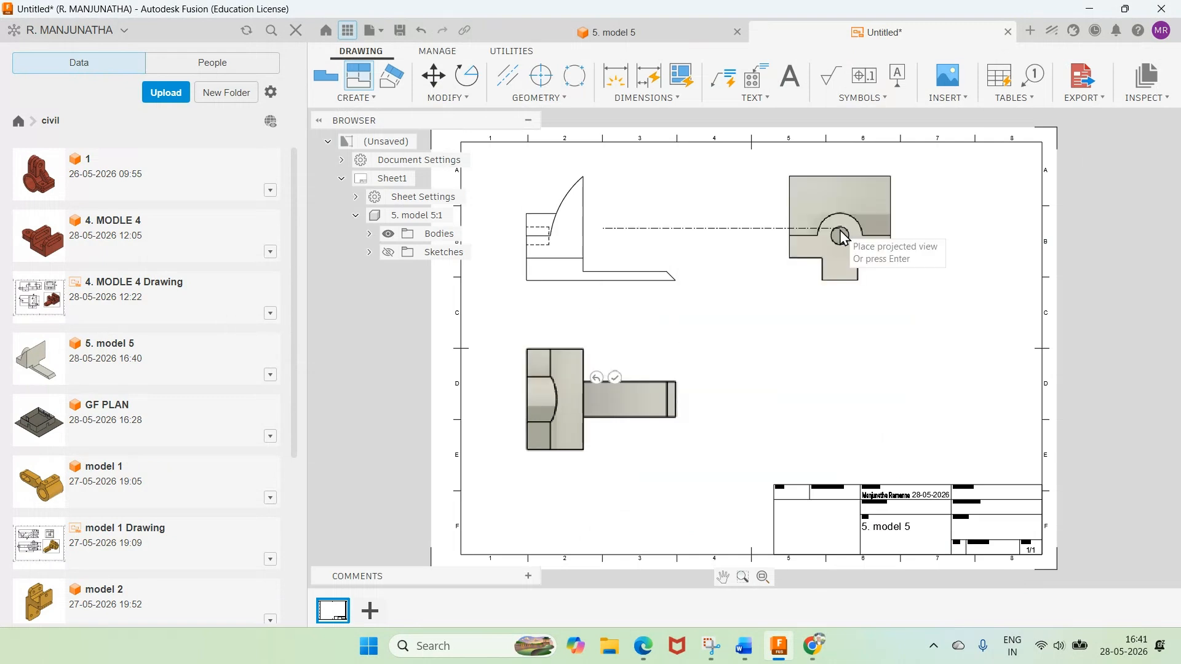
pyautogui.click(843, 237)
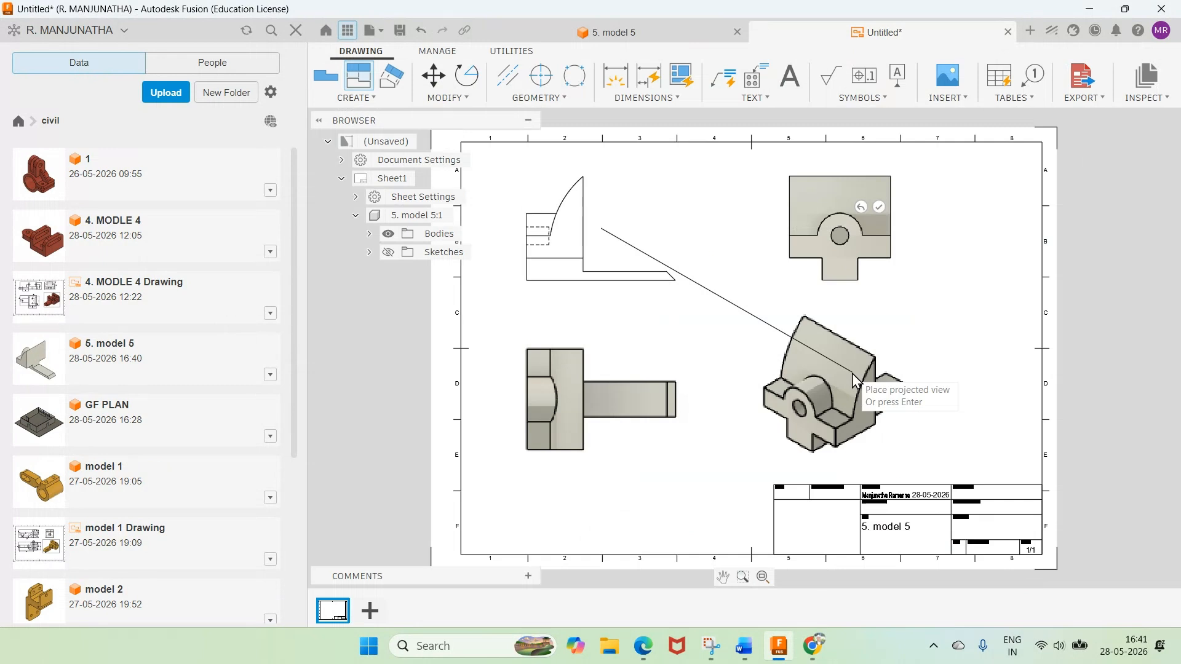
pyautogui.click(859, 382)
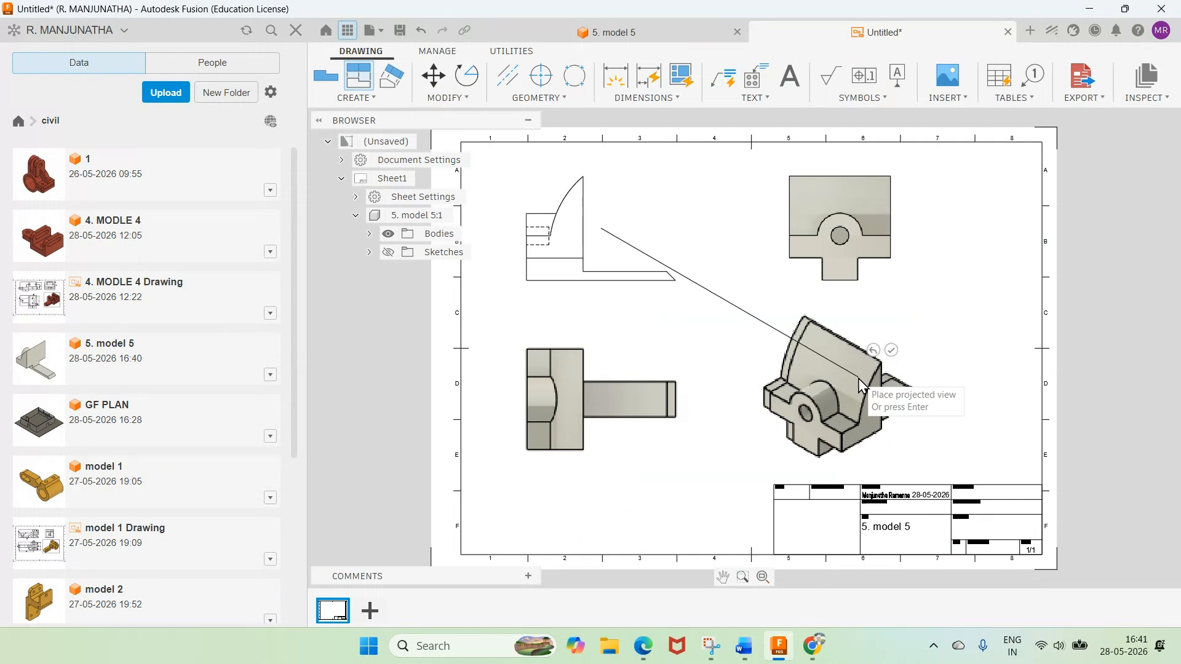
pyautogui.press('Return')
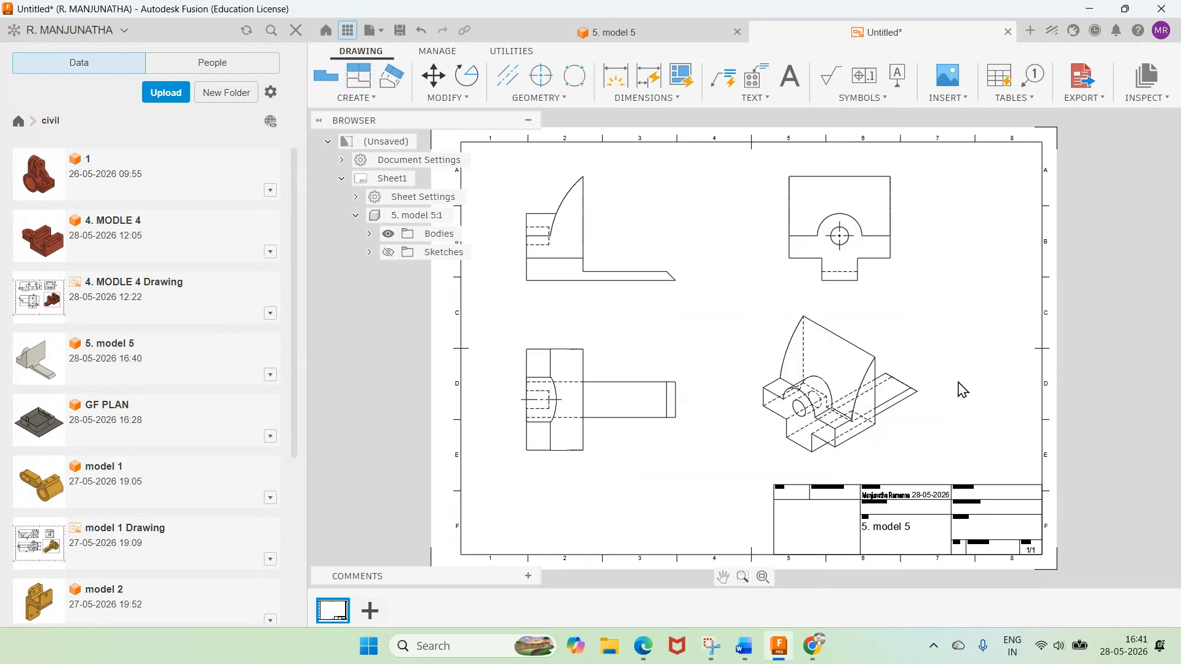
# Step: Set the isometric view to the shaded style without hidden edges and delete the sheet's title block
pyautogui.doubleClick(911, 391)
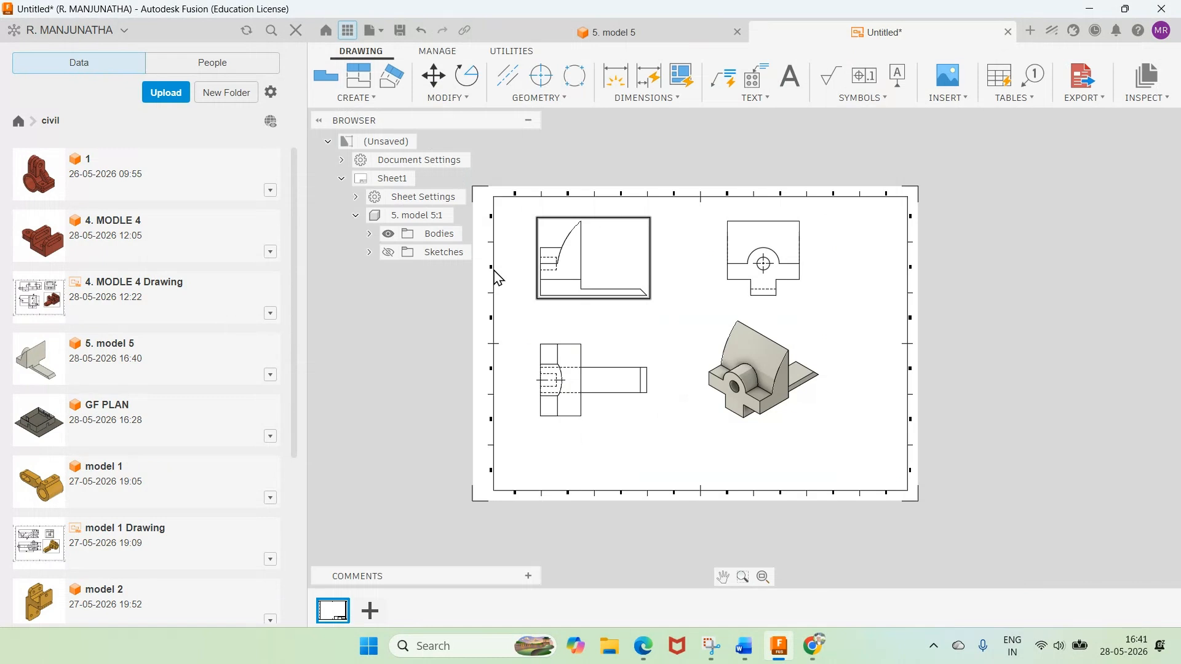
pyautogui.scroll(3, 502, 267)
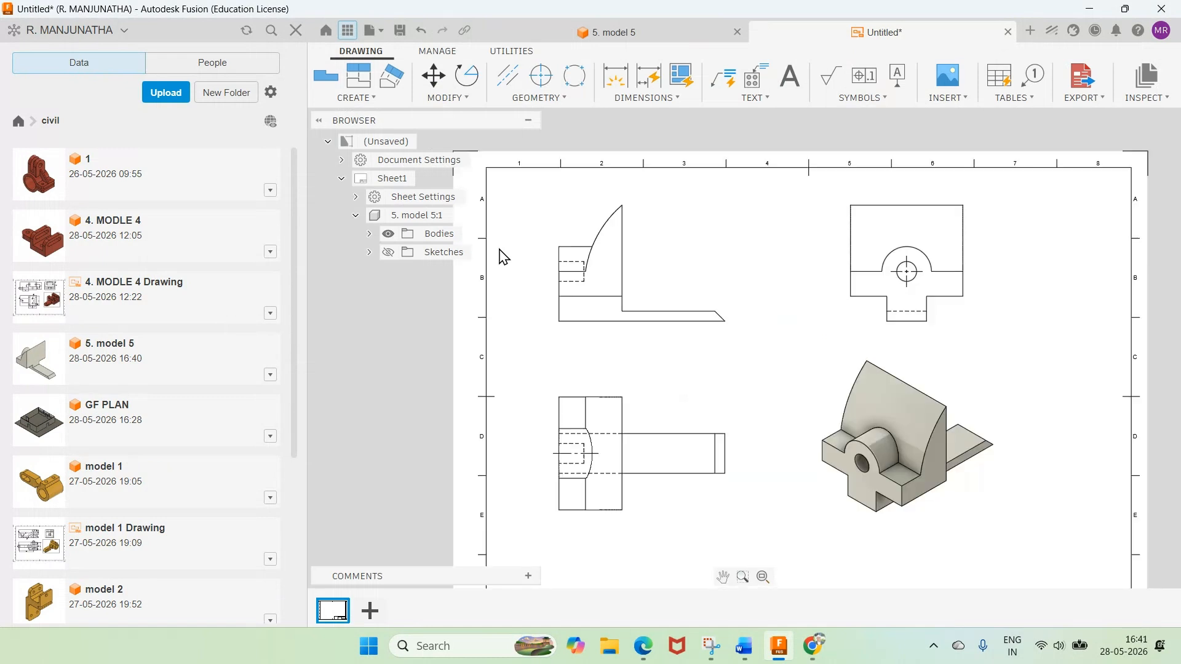
pyautogui.scroll(1, 503, 258)
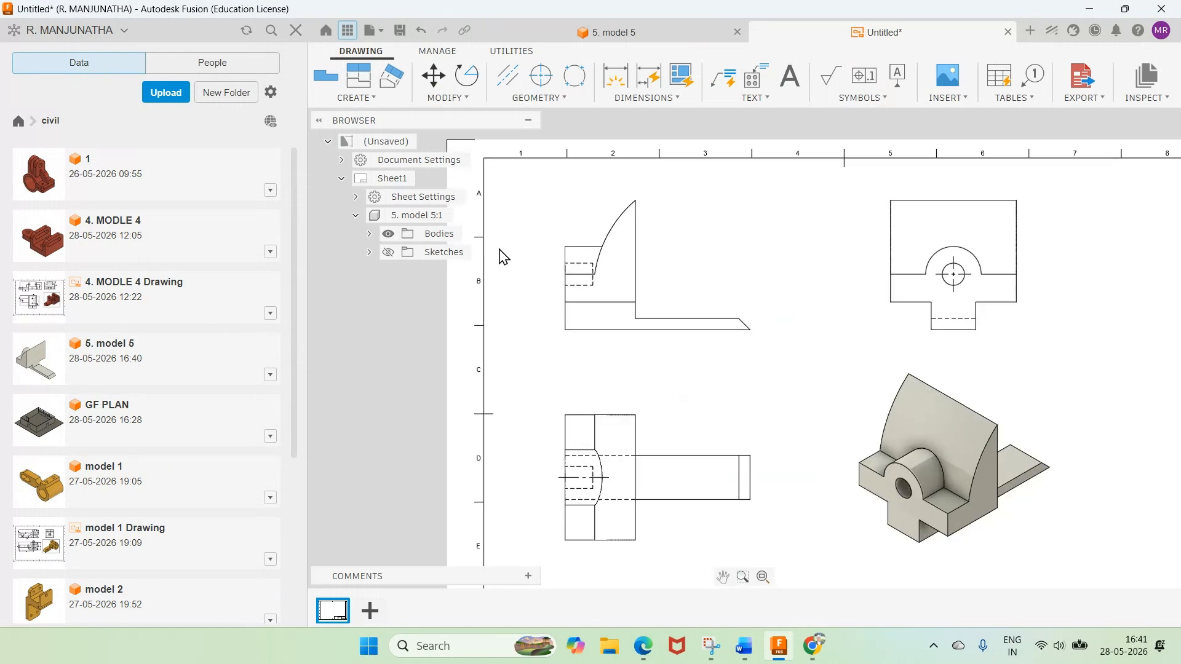
# Step: Add linear dimensions for the front view's overall length and the three widths along the bottom of the side view
pyautogui.click(647, 98)
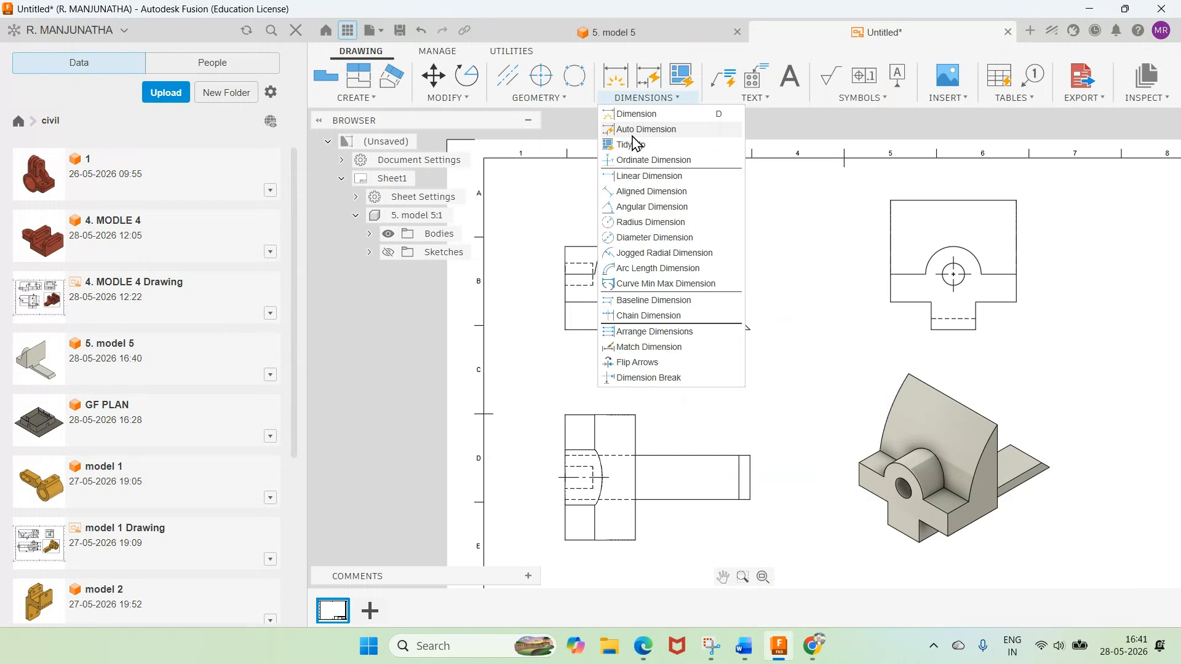
pyautogui.click(636, 177)
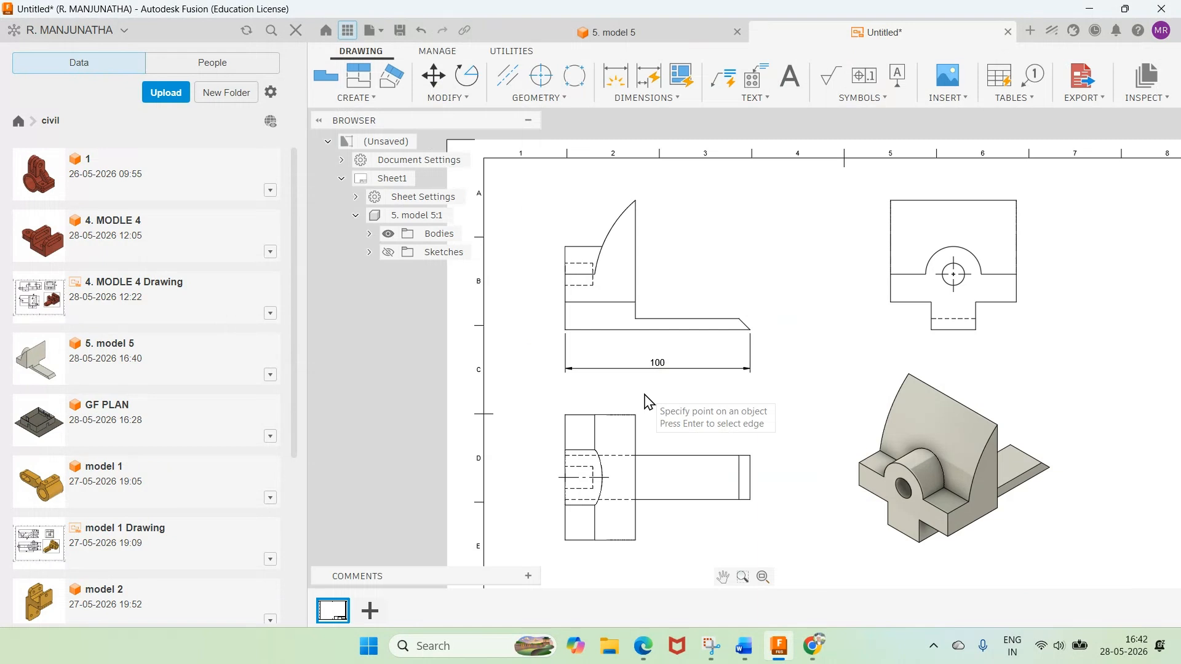
pyautogui.click(891, 302)
pyautogui.click(932, 331)
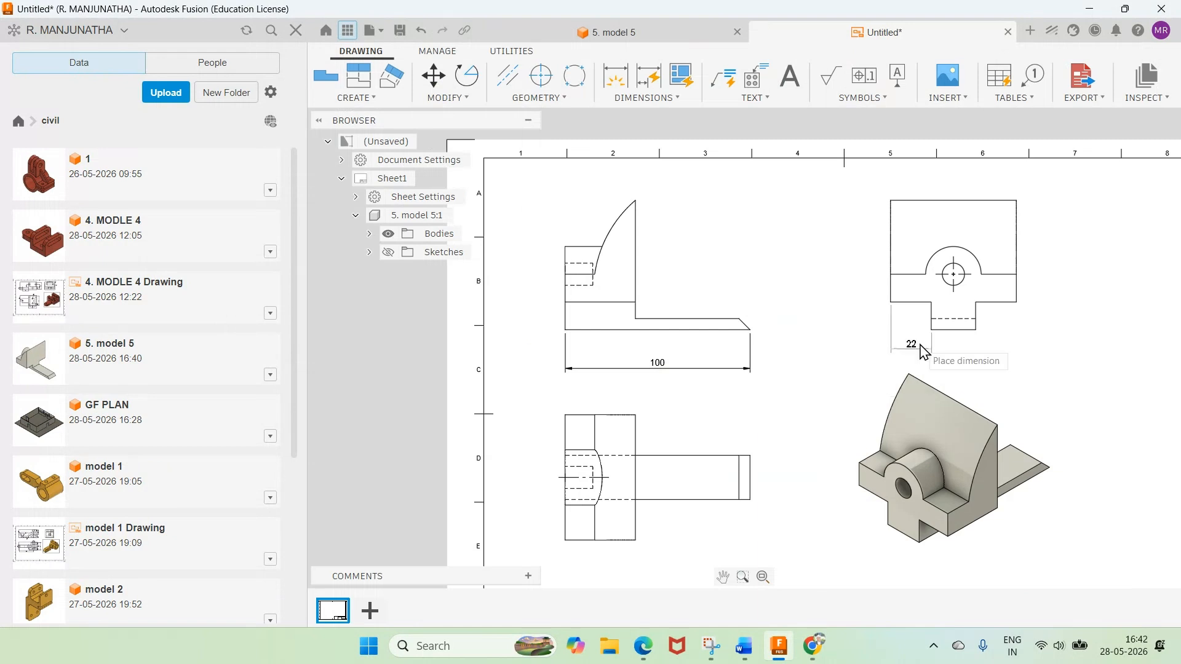
pyautogui.click(923, 353)
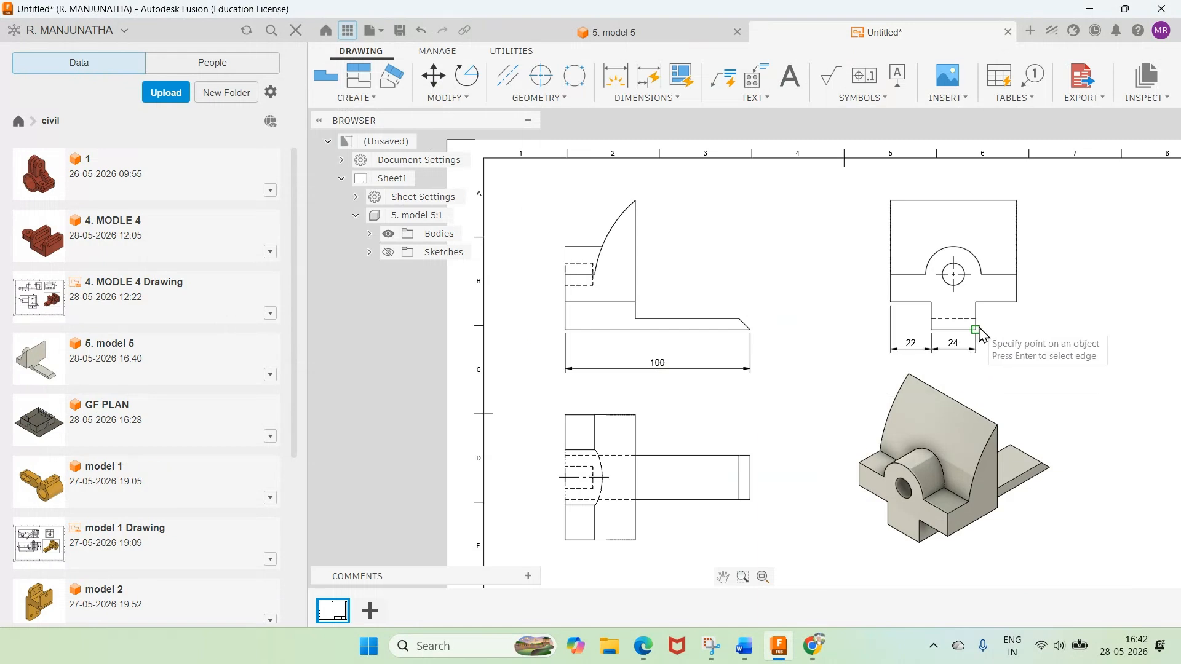
pyautogui.click(976, 331)
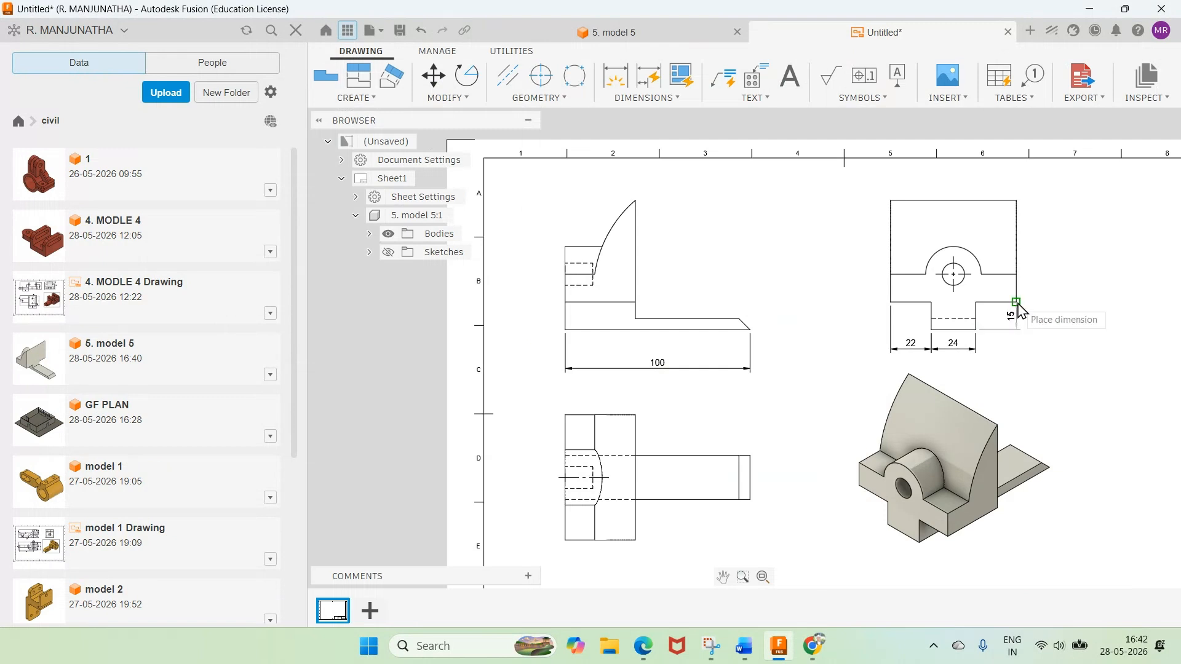
pyautogui.click(1015, 347)
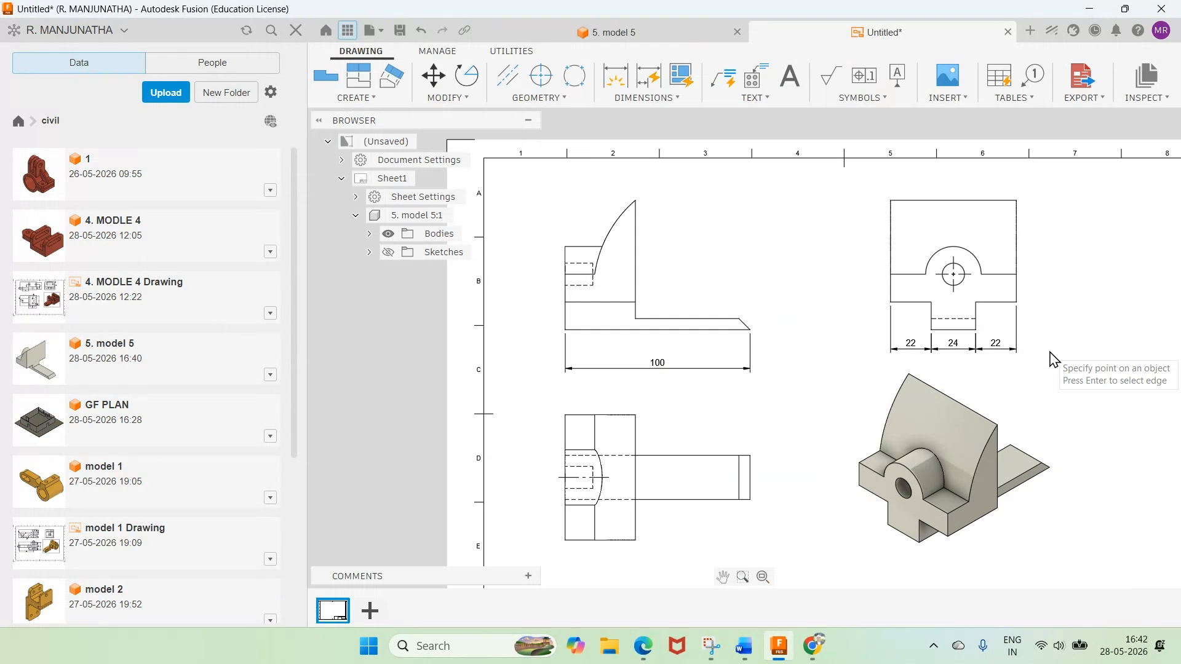
# Step: Check the reference drawing in Word and dimension the side view's ledge thickness and the hole centre's height above the base
pyautogui.hotkey('alt', 'Tab')
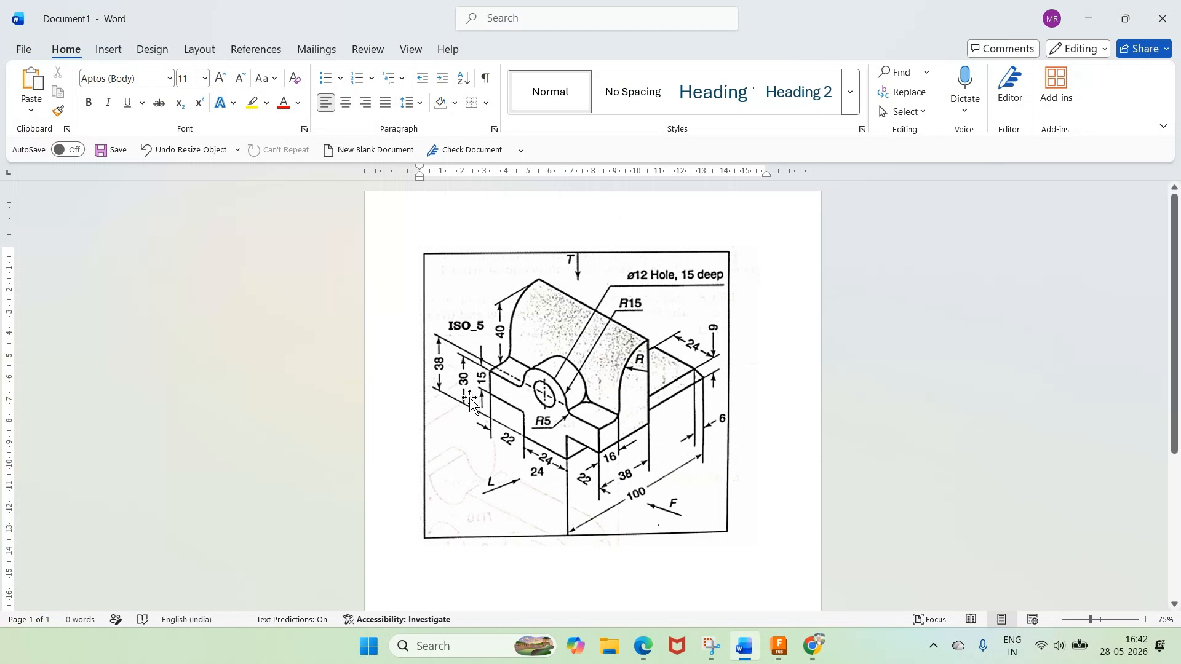
pyautogui.hotkey('alt', 'Tab')
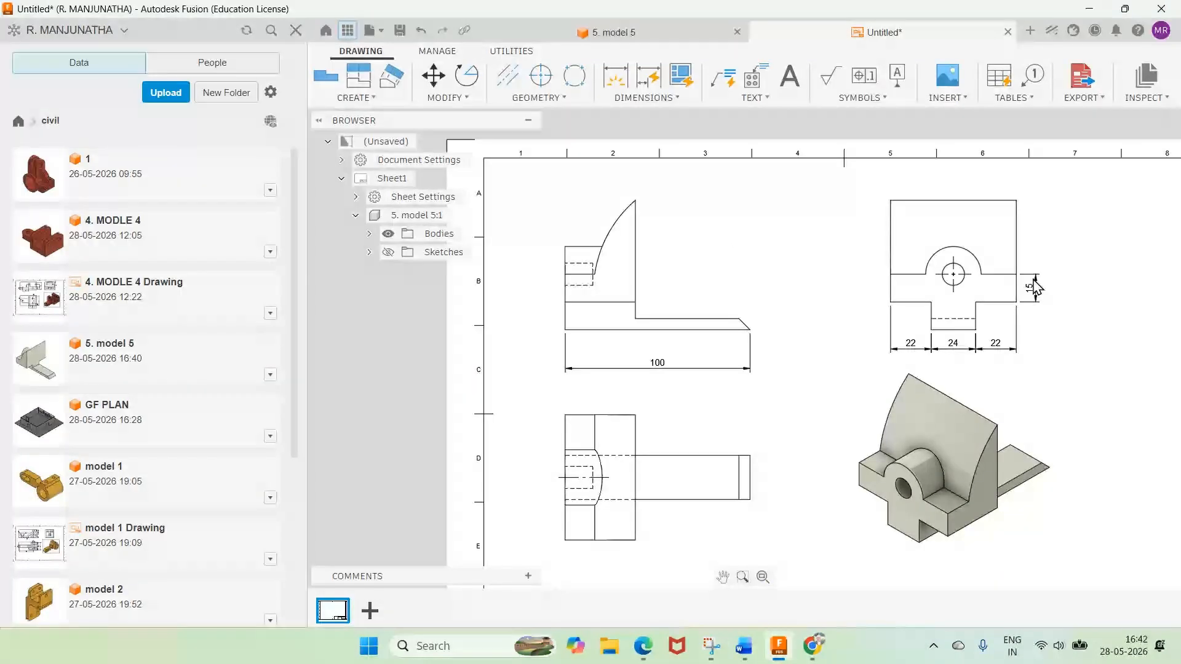
pyautogui.click(953, 275)
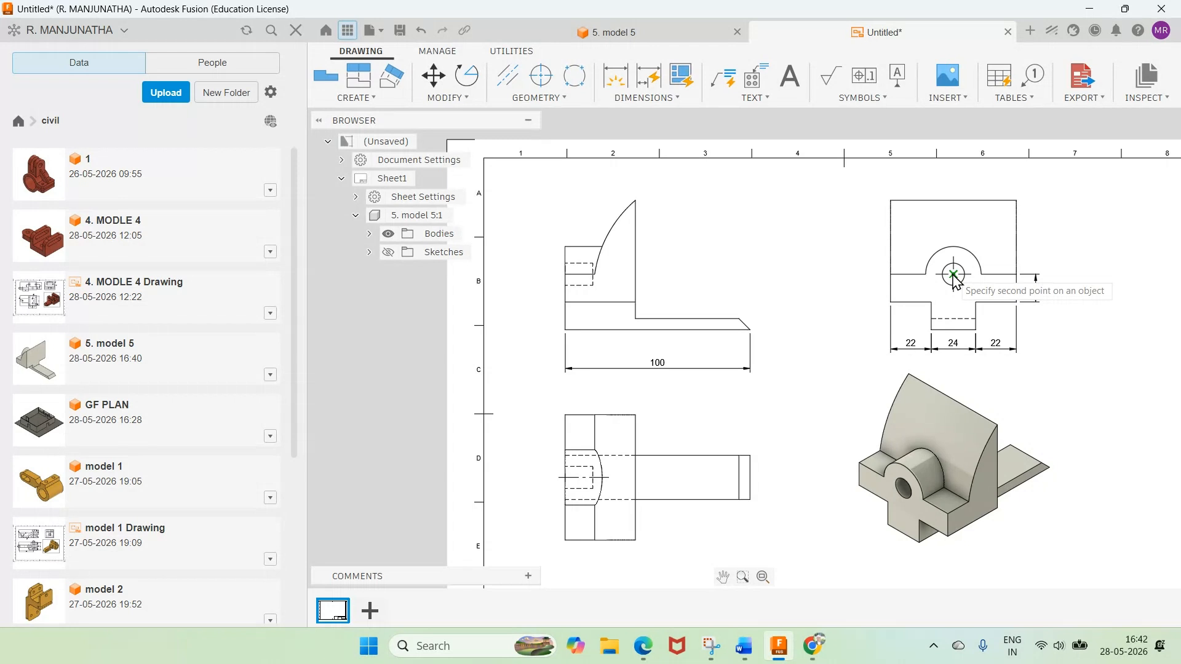
pyautogui.click(953, 275)
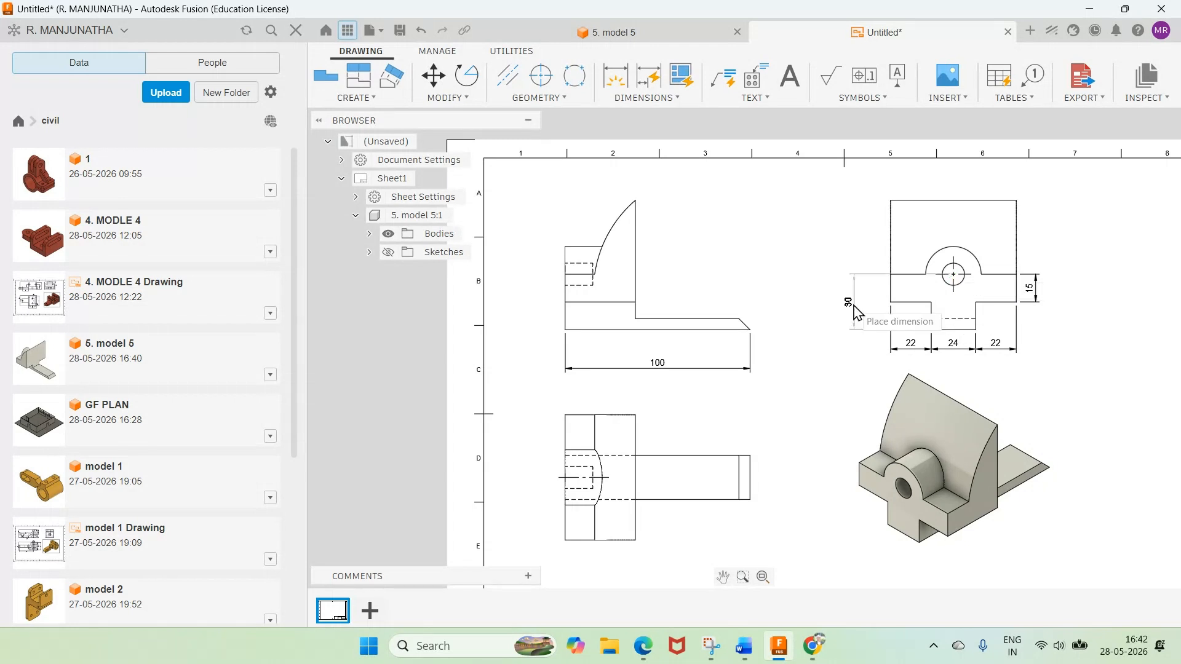
pyautogui.click(857, 312)
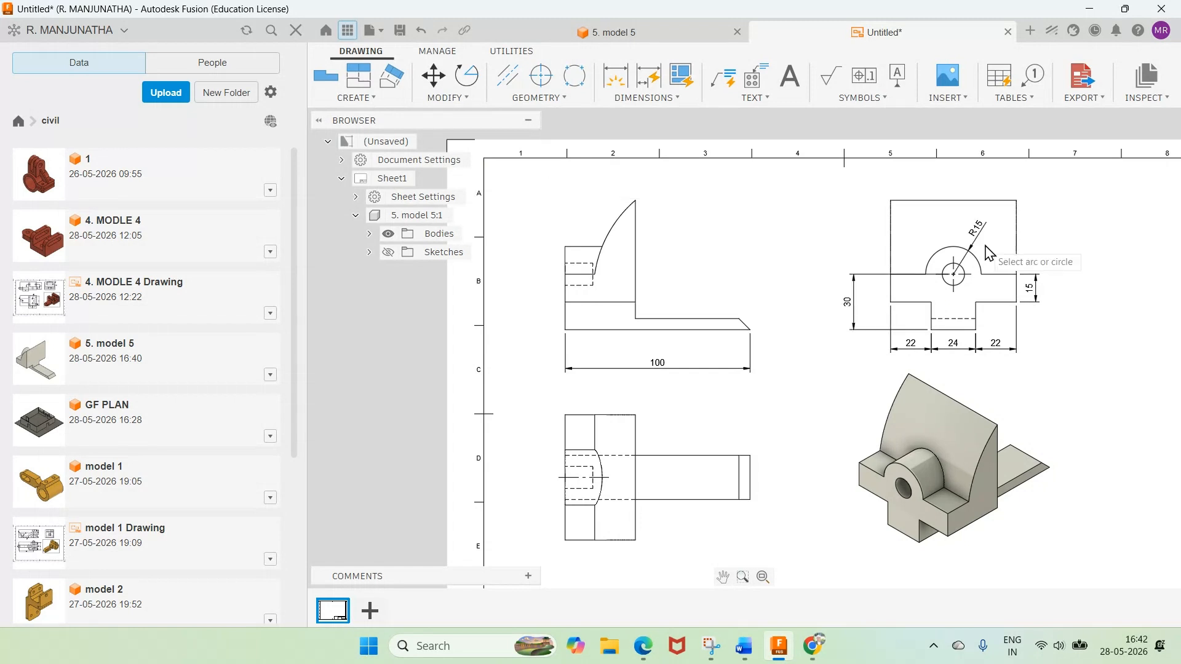
# Step: Add a diameter dimension to the hole in the side view
pyautogui.click(646, 98)
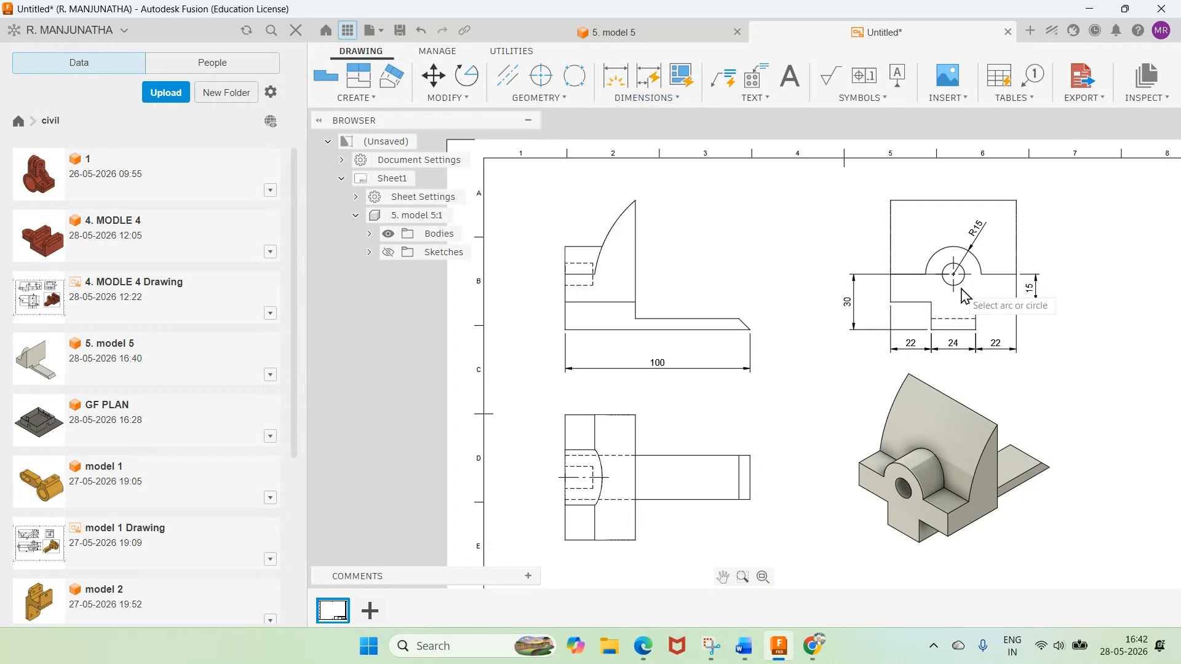
pyautogui.click(961, 284)
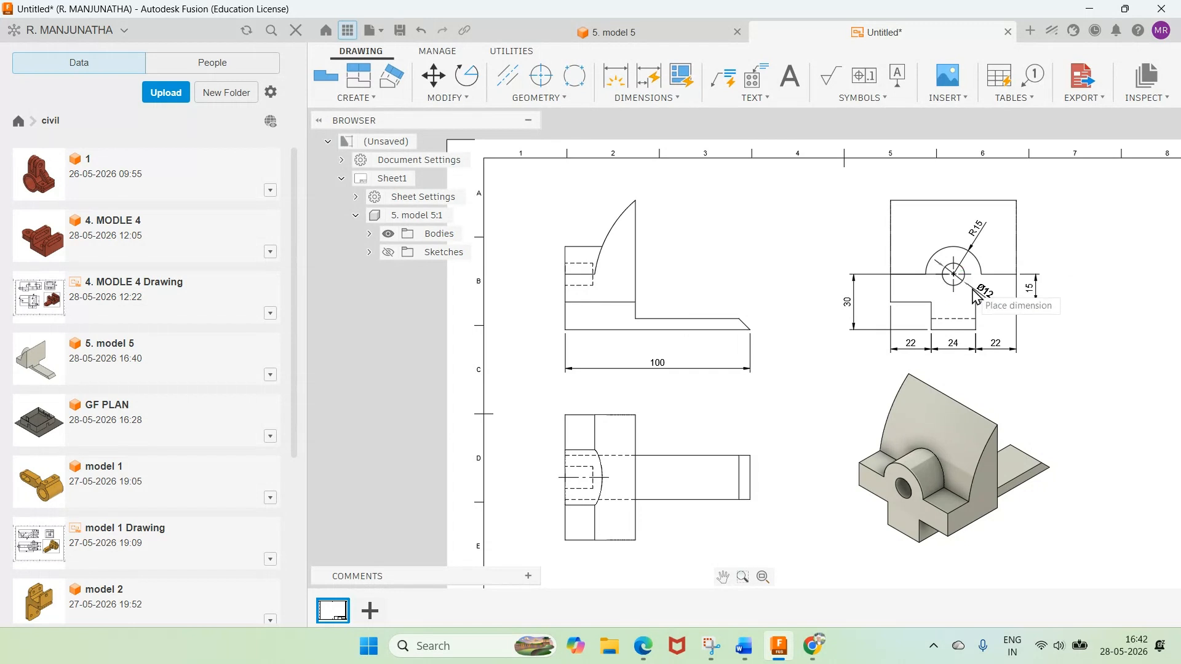
pyautogui.click(975, 296)
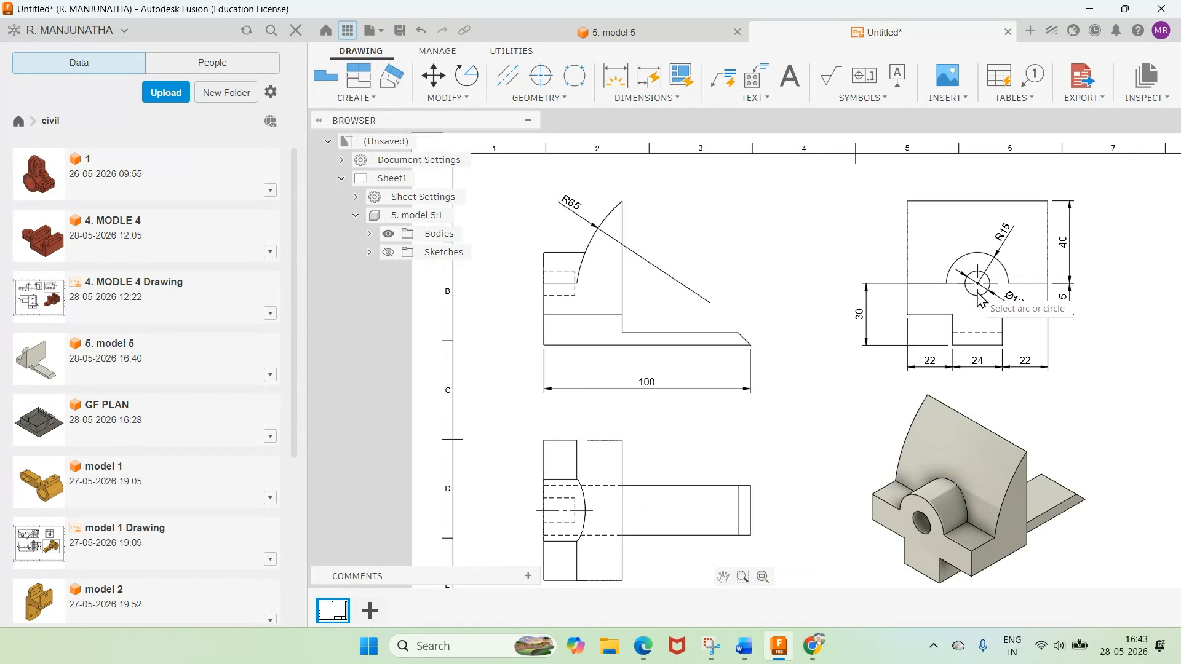
pyautogui.scroll(-1, 978, 292)
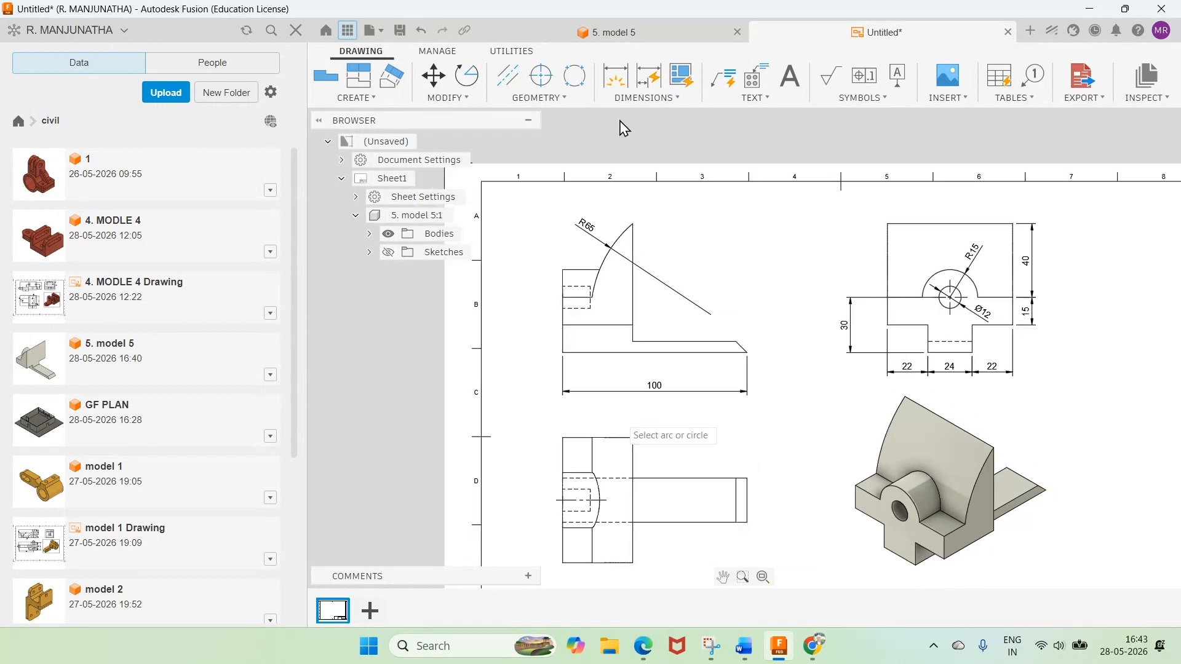
# Step: Add linear dimensions for the block's length below the front view and the lower step's height in the side view
pyautogui.press('d')
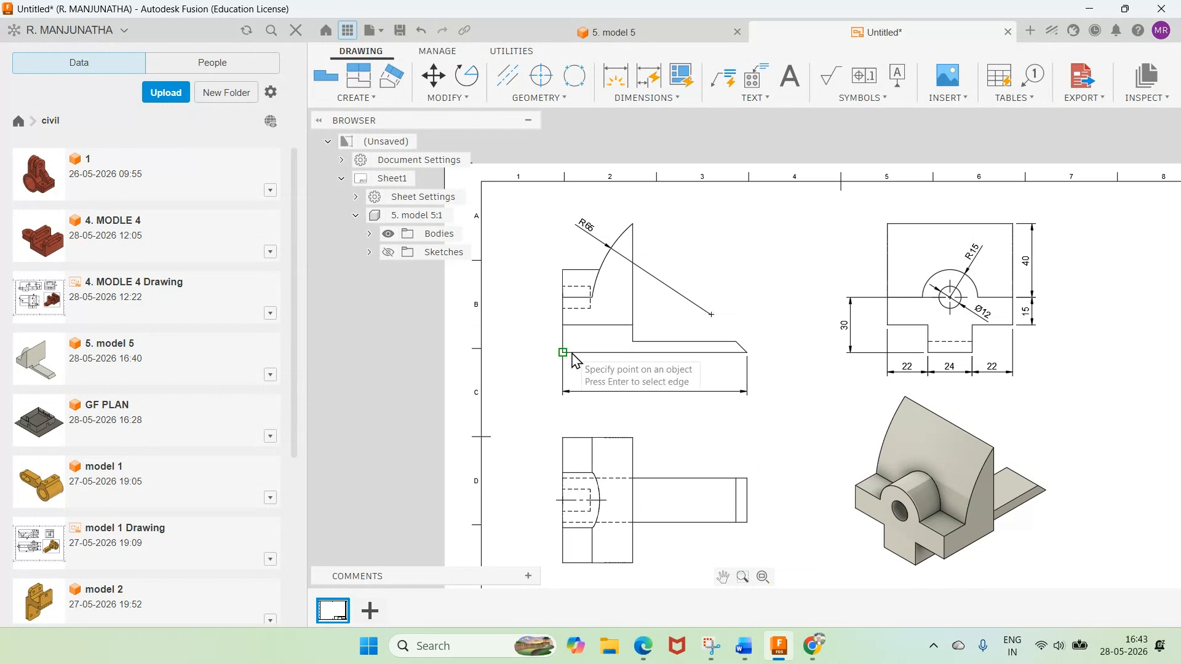
pyautogui.click(572, 355)
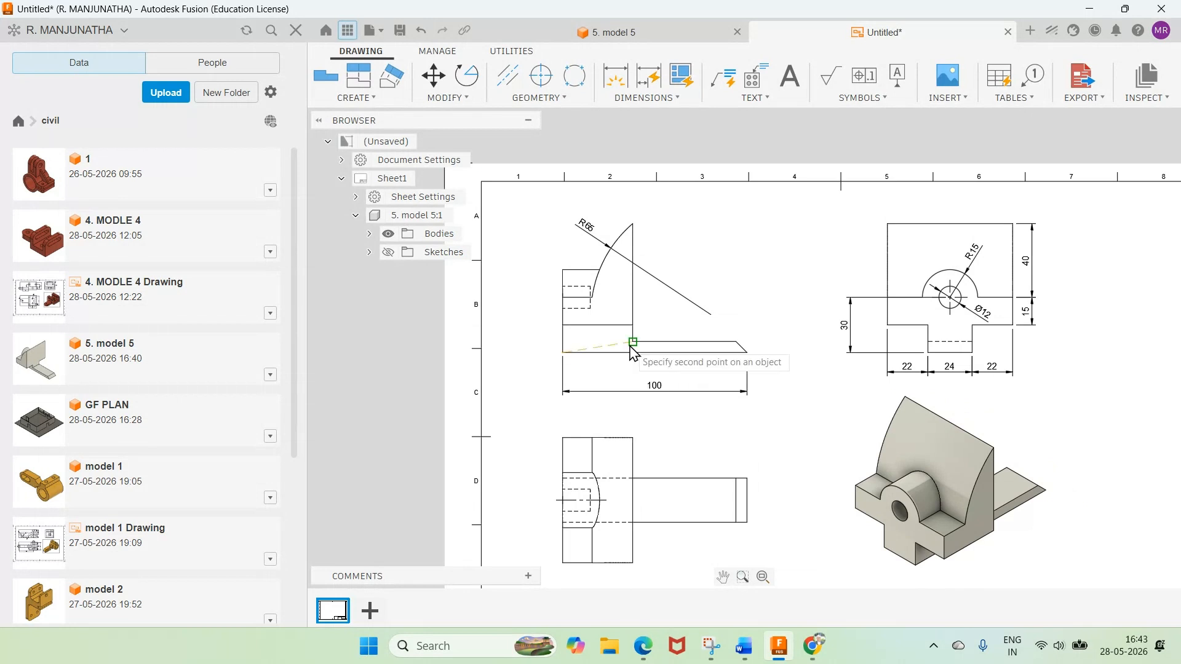
pyautogui.click(633, 342)
pyautogui.click(643, 370)
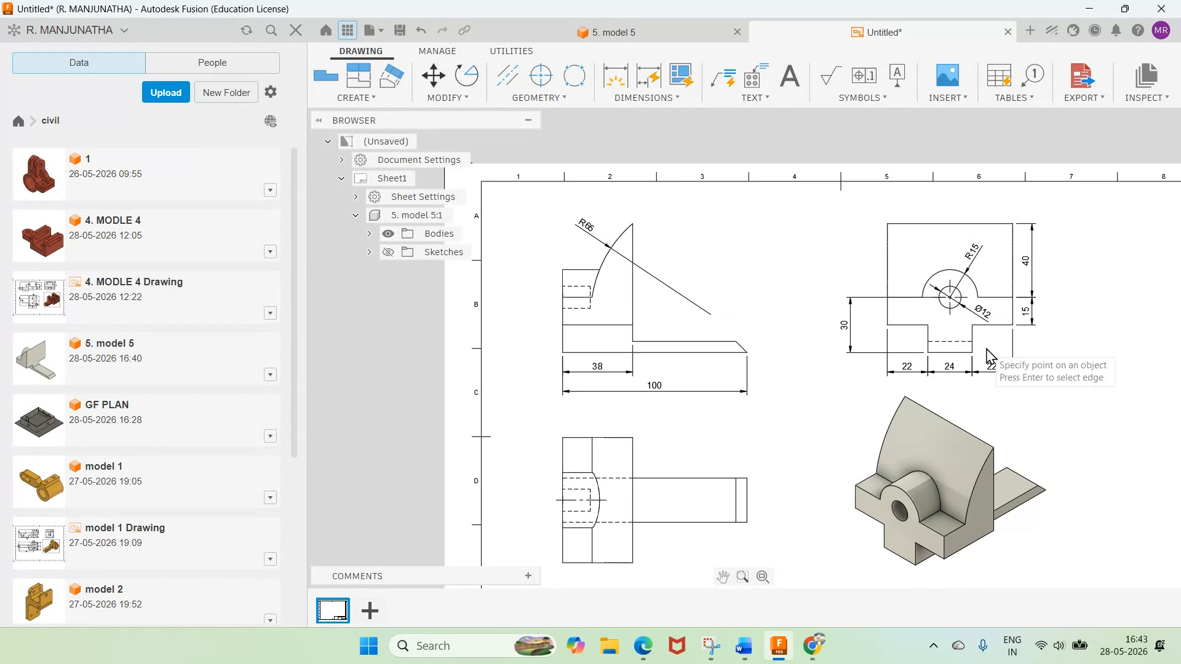
pyautogui.click(890, 328)
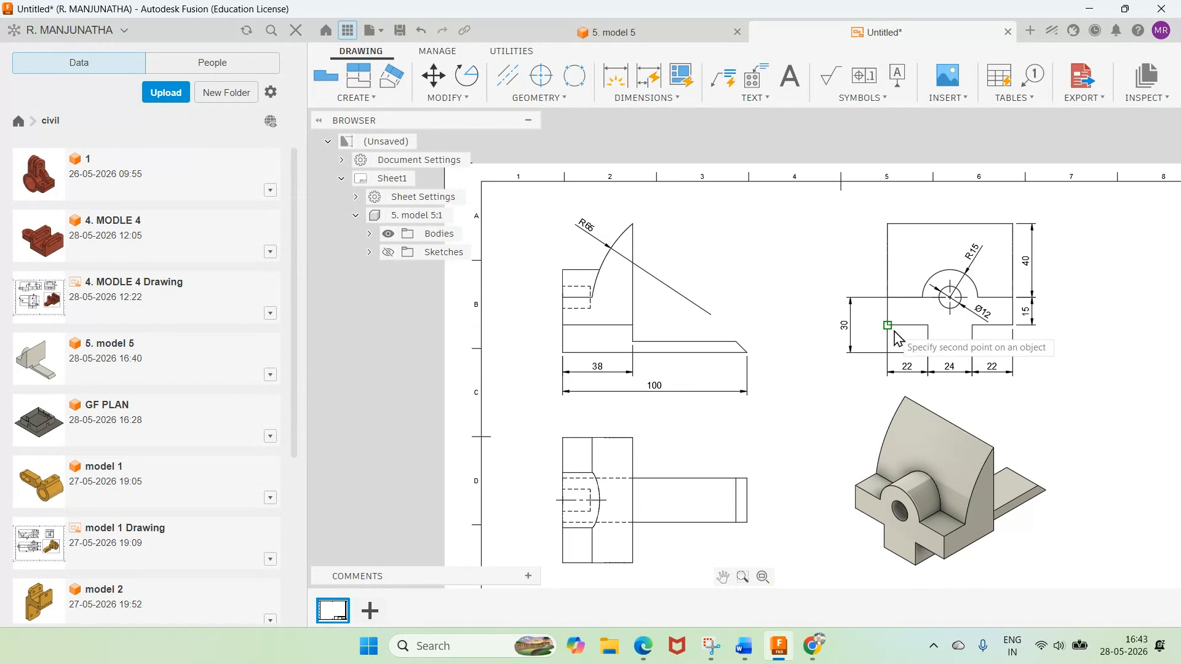
pyautogui.click(928, 354)
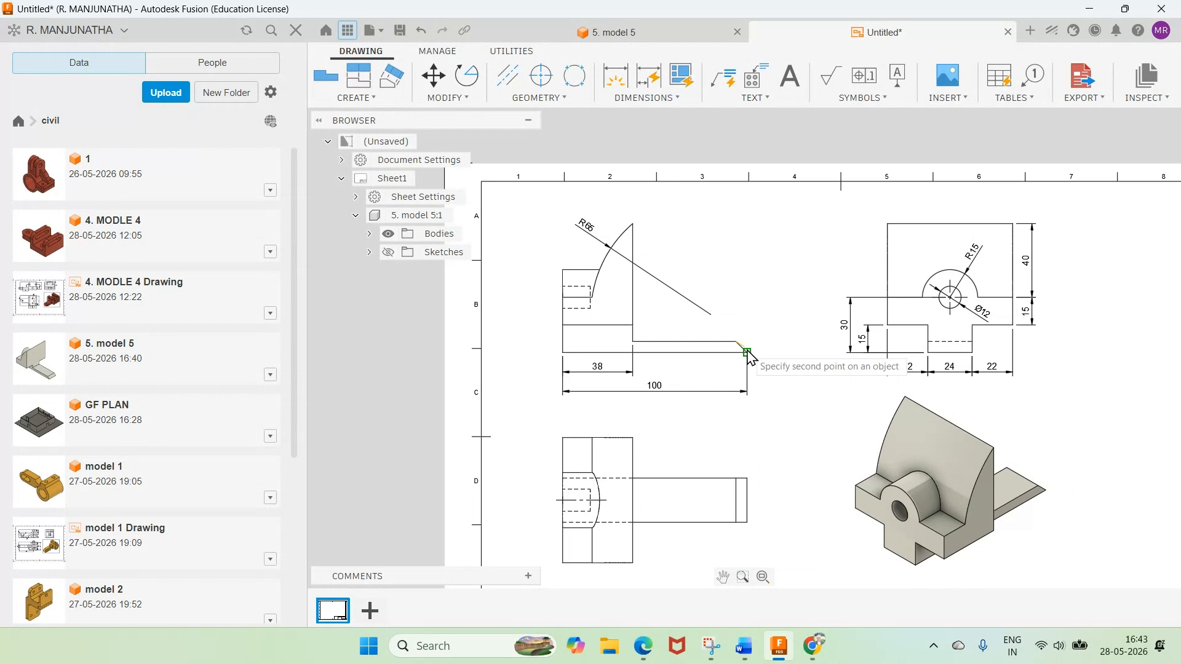
# Step: Dimension the tongue's thickness at its end in the front view and its width in the top view
pyautogui.click(747, 352)
pyautogui.click(764, 347)
pyautogui.click(747, 478)
pyautogui.click(747, 522)
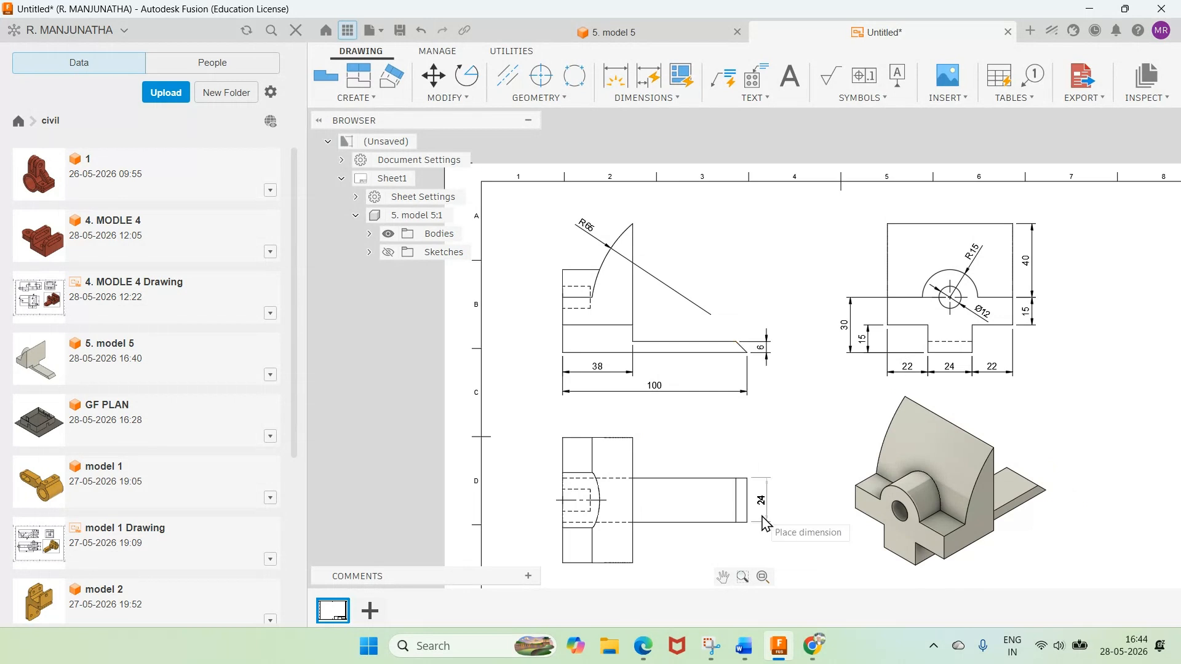
pyautogui.click(765, 524)
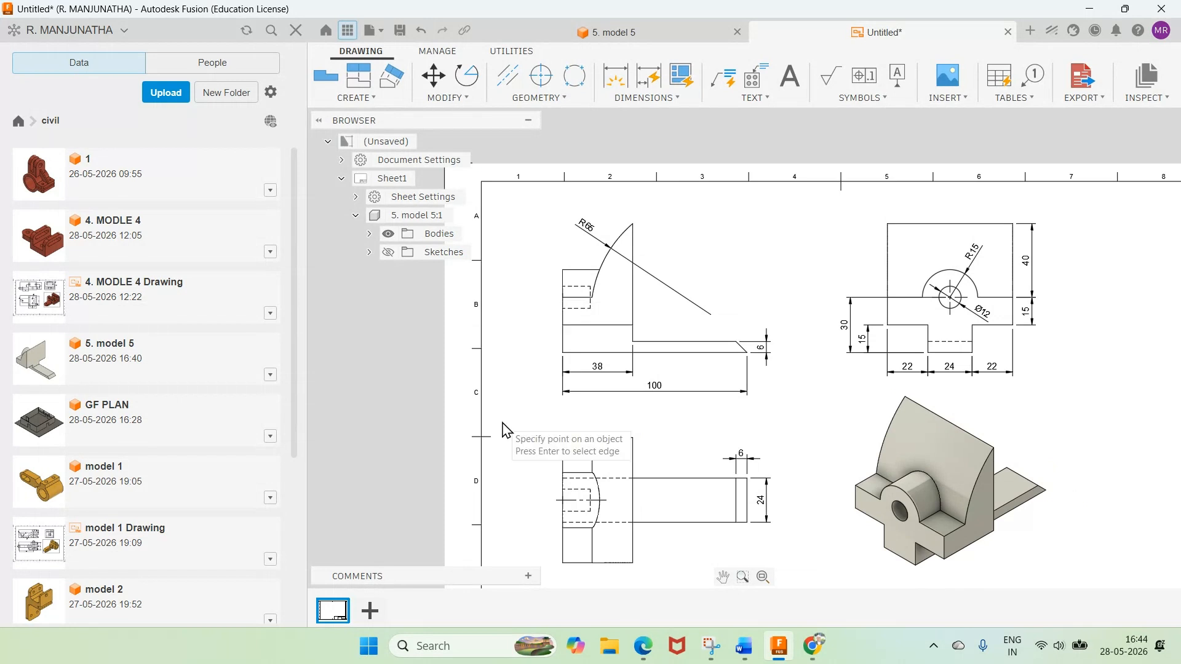
# Step: Dimension the block's overall width in the top view and the hidden hole's depth in the front view
pyautogui.click(563, 437)
pyautogui.click(562, 563)
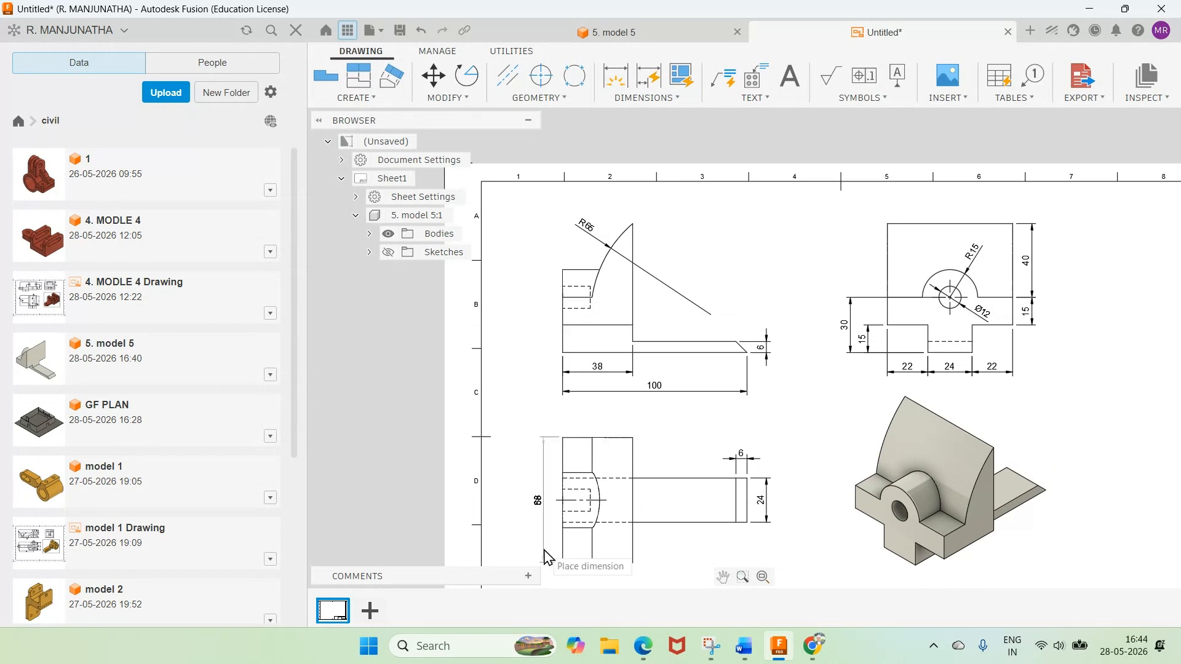
pyautogui.click(543, 559)
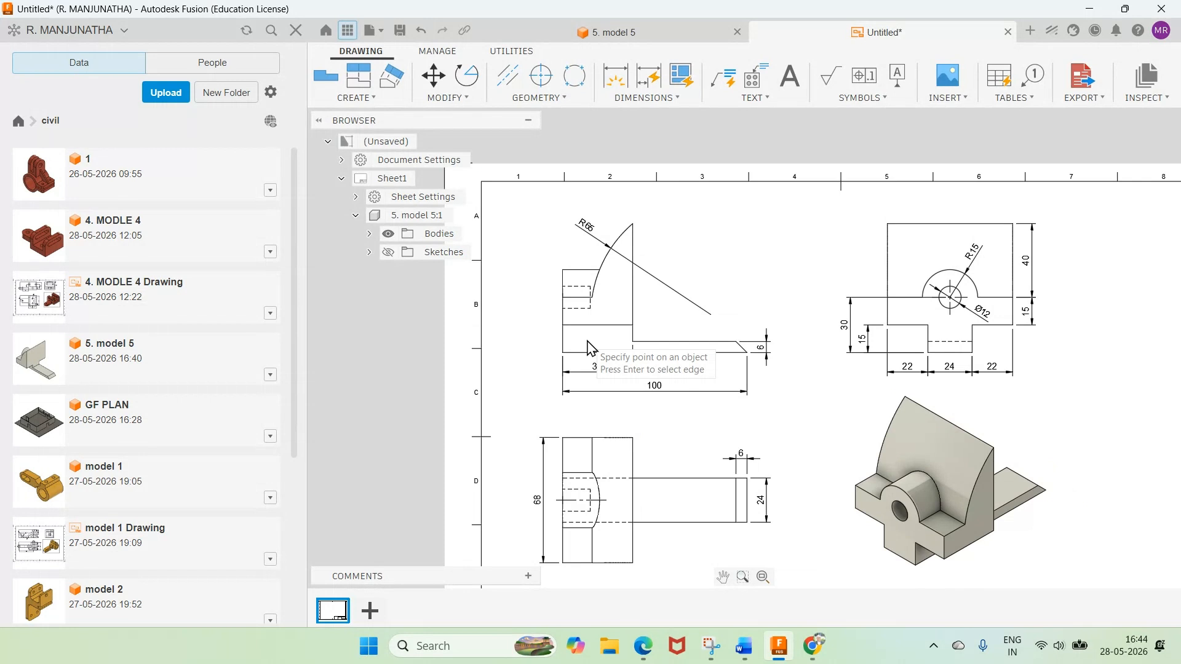
pyautogui.scroll(3, 590, 348)
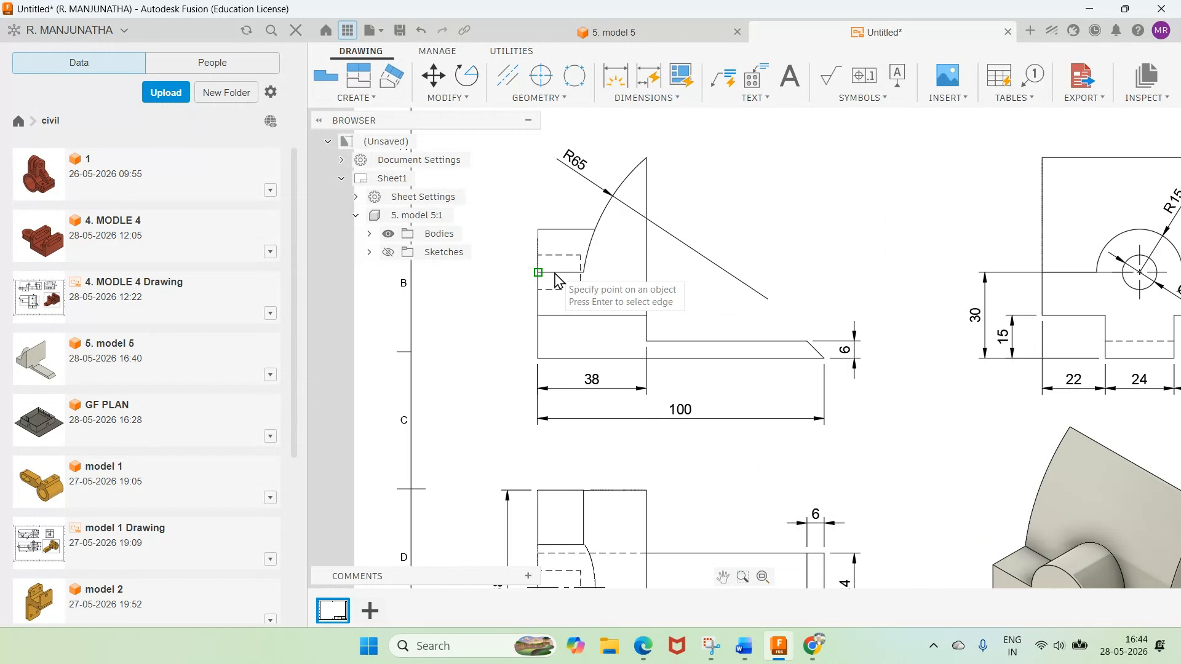
pyautogui.click(556, 275)
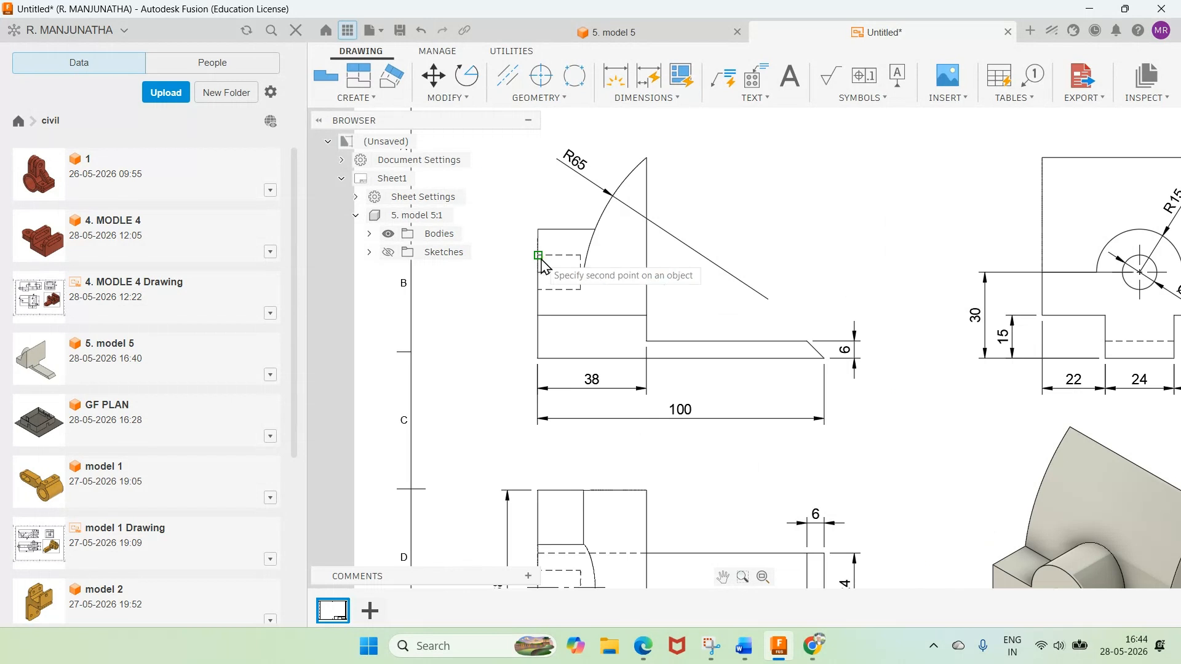
pyautogui.scroll(-3, 883, 390)
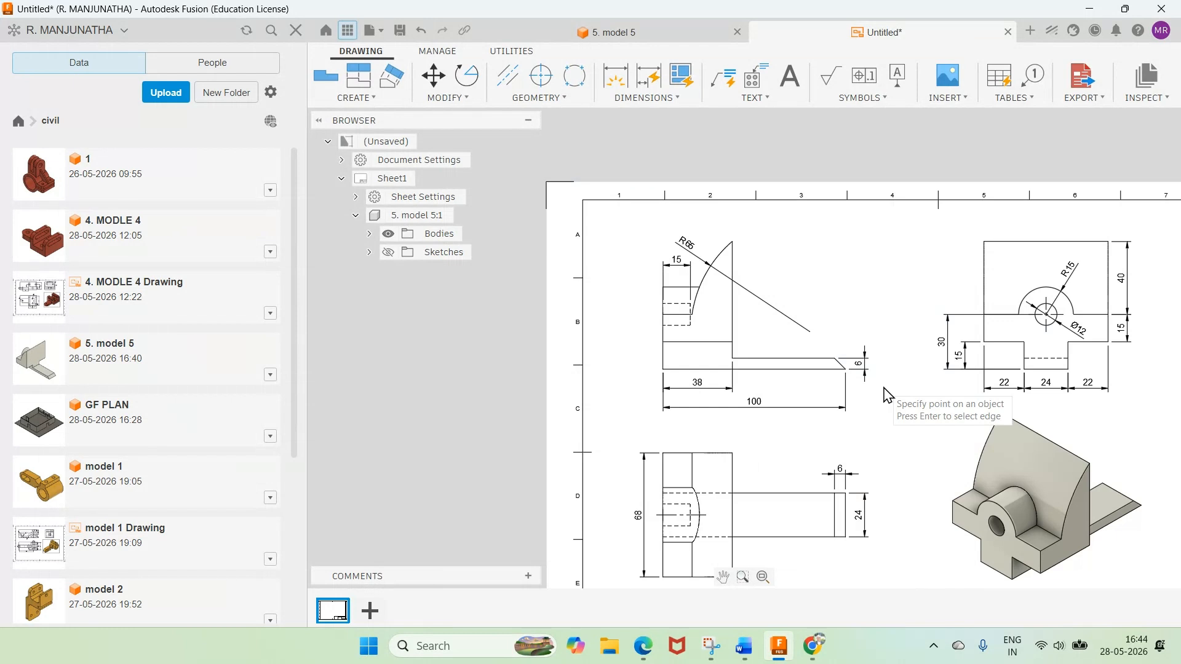
# Step: Check the reference drawing in Word and dimension the front view's ledge length up to the start of the arc
pyautogui.click(745, 646)
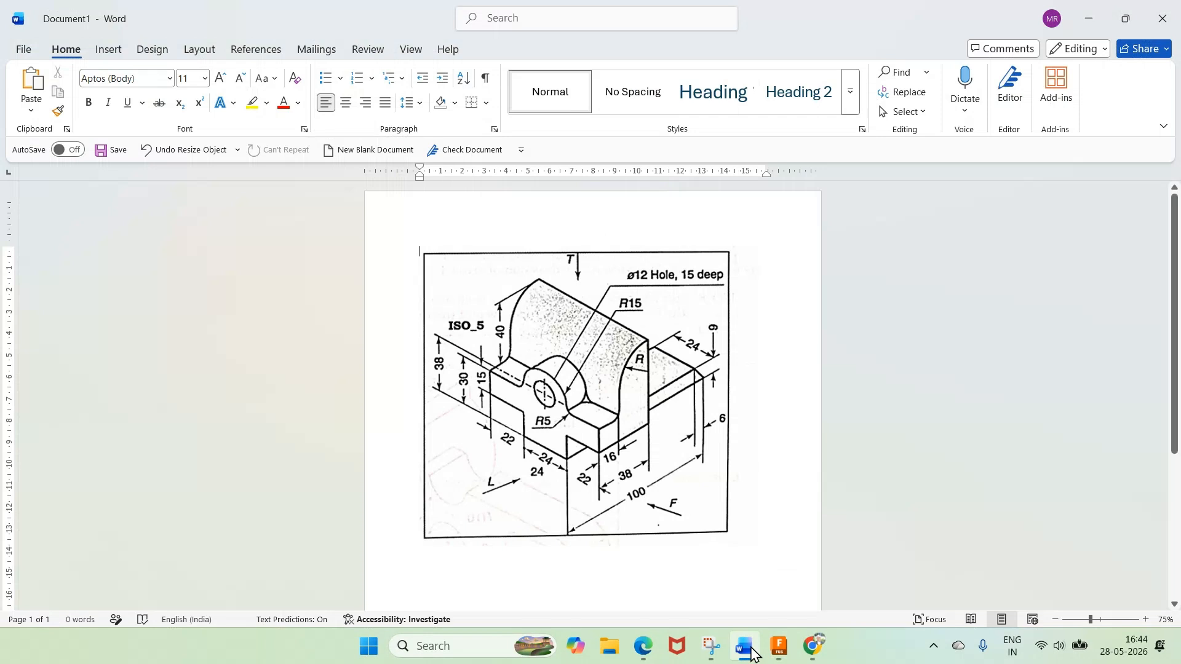
pyautogui.click(745, 647)
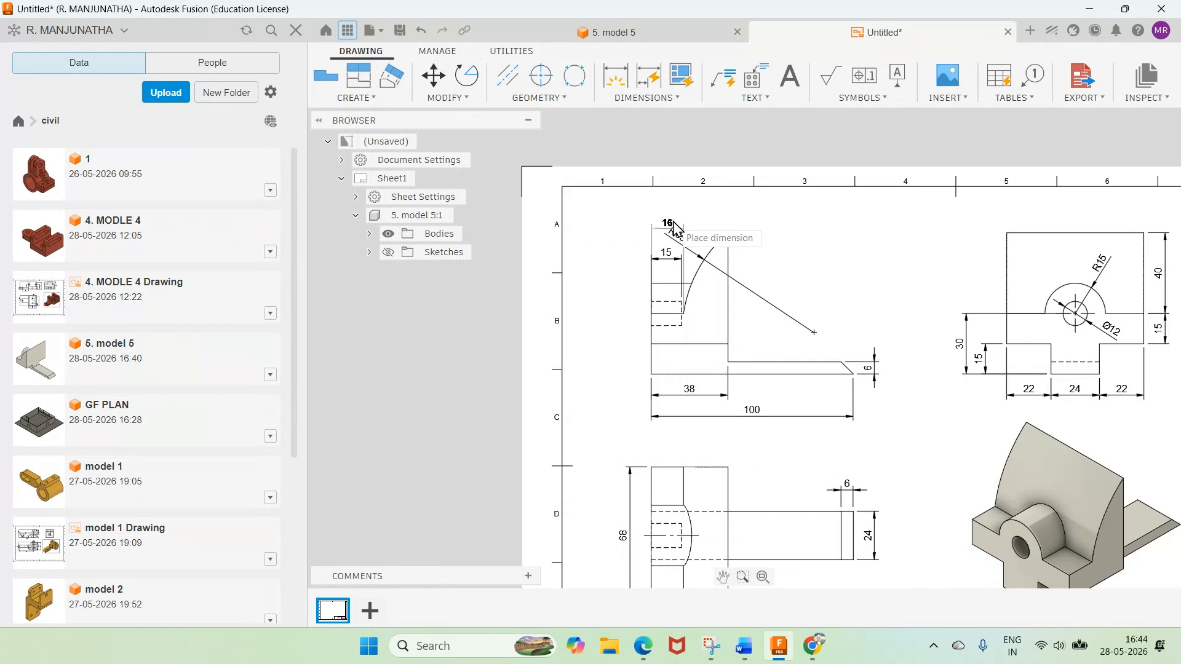
pyautogui.click(675, 227)
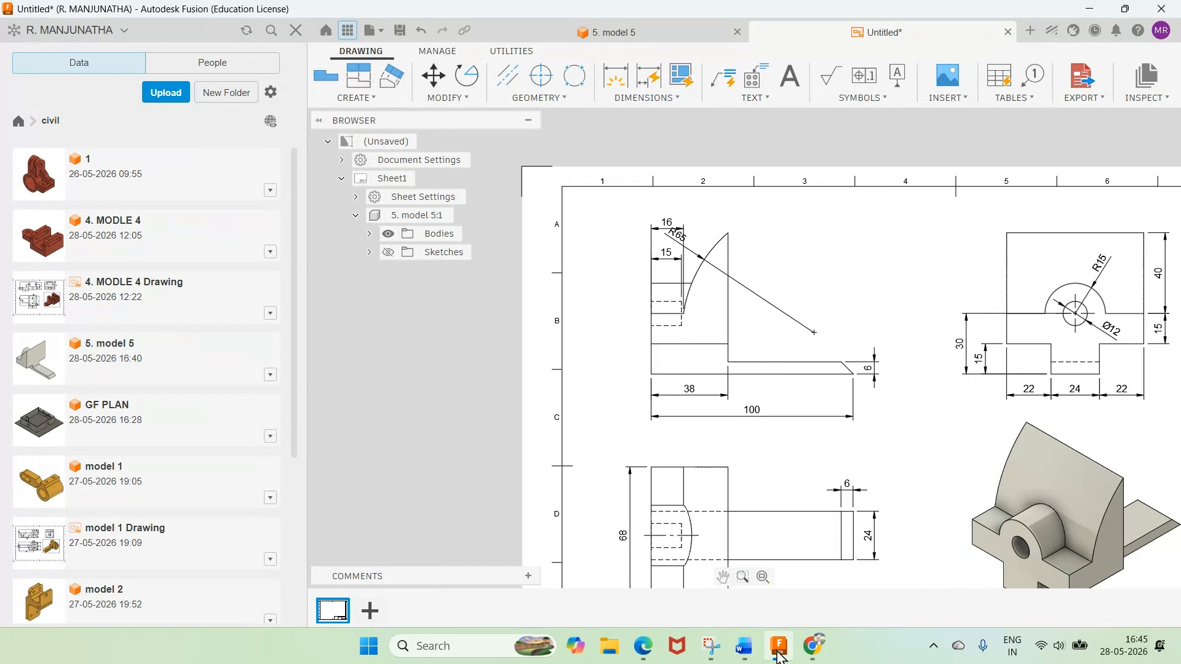
# Step: Compare the dimensions with the reference drawing in Word and review the whole sheet back in Fusion
pyautogui.click(780, 656)
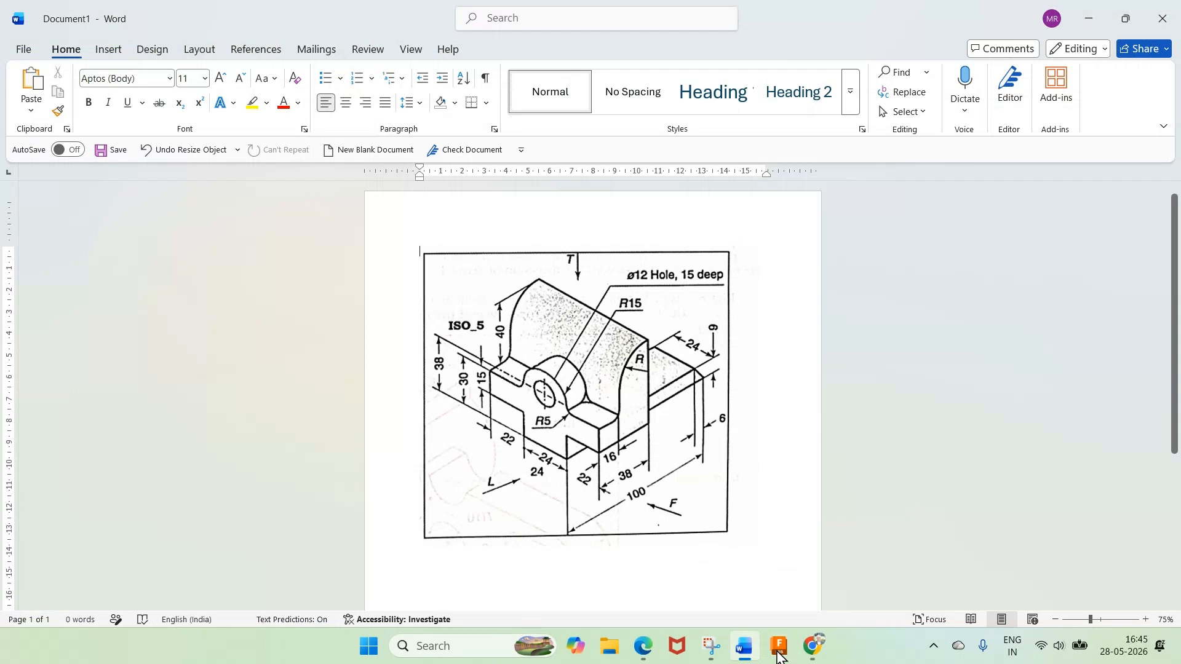
pyautogui.click(779, 648)
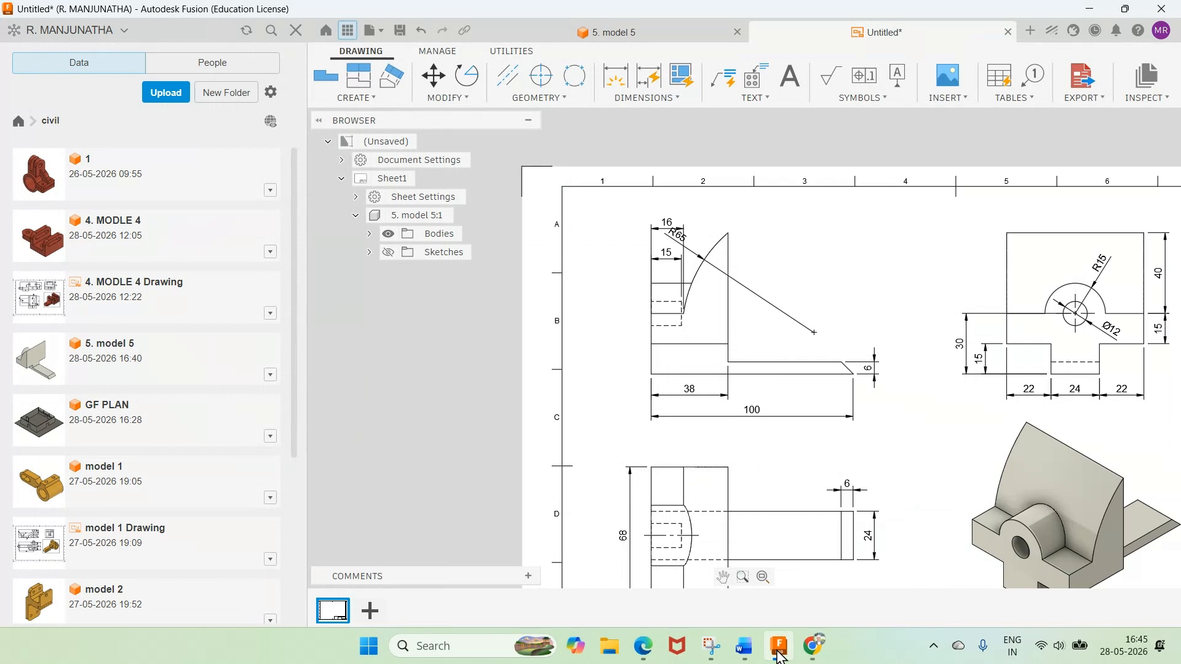
pyautogui.press('F6')
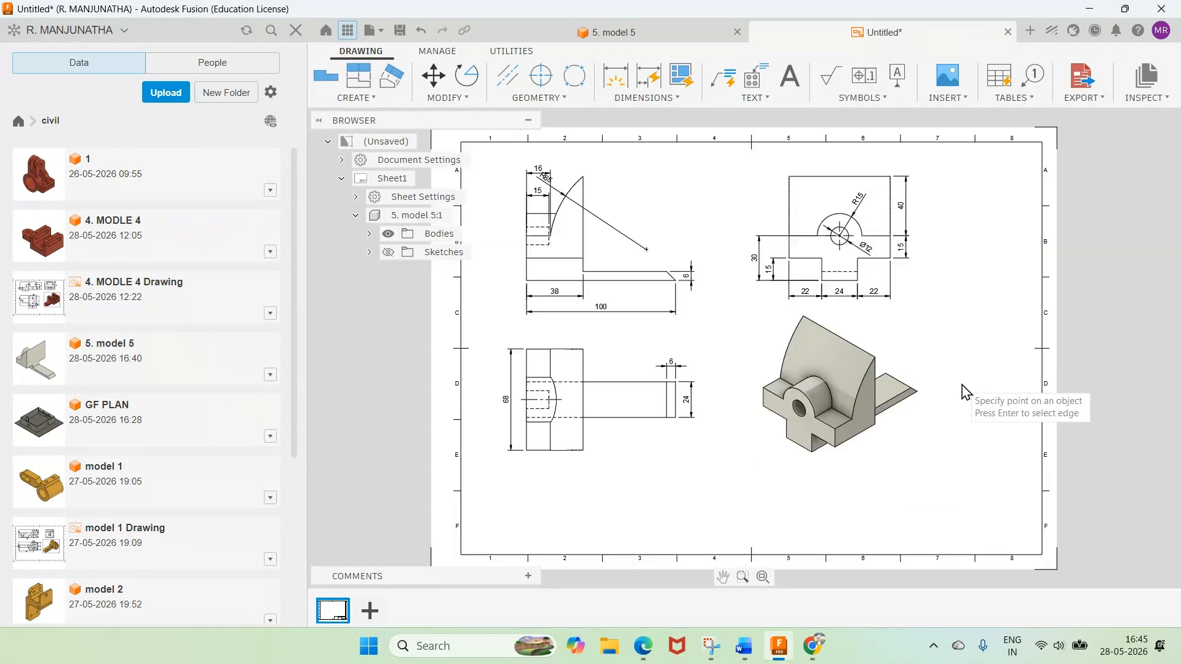